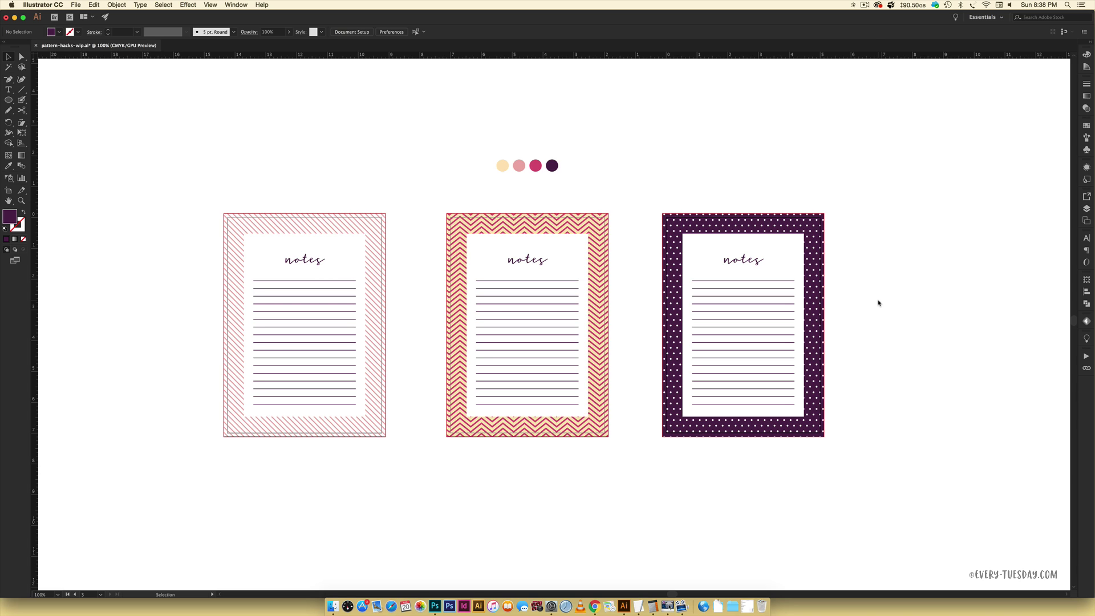
- Inspect the CMYK values of each of the four palette circles above the note cards
left_click(502, 166)
left_click(1086, 56)
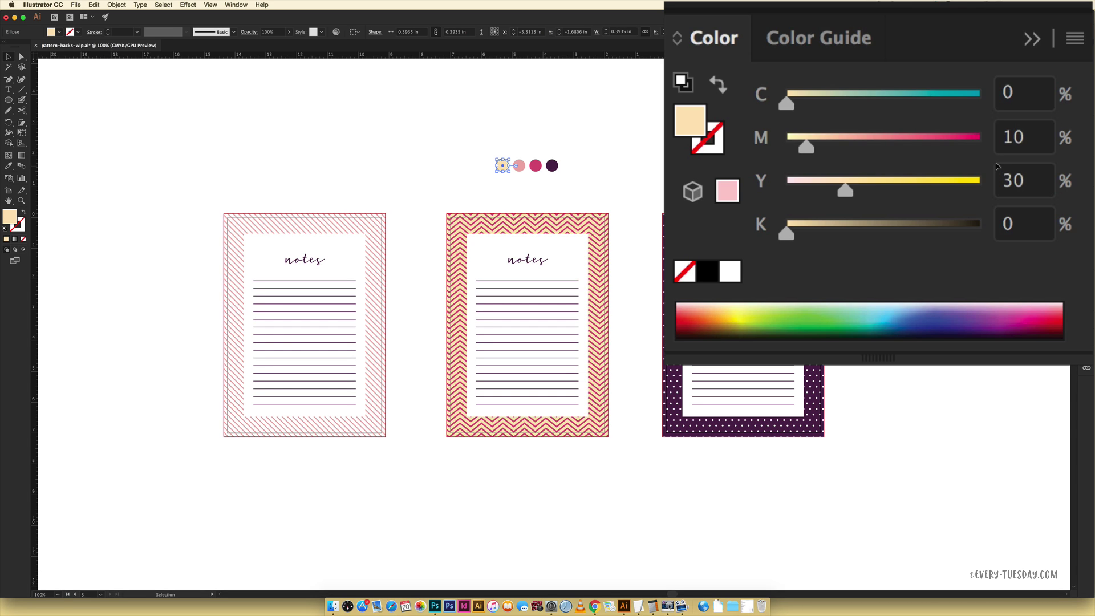
left_click(519, 167)
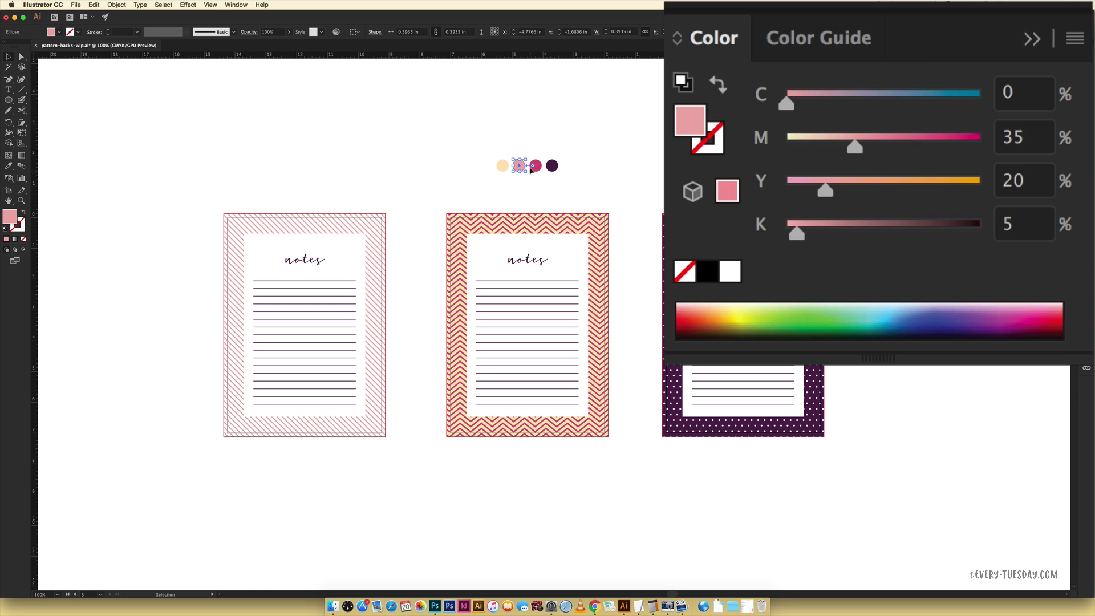
left_click(535, 166)
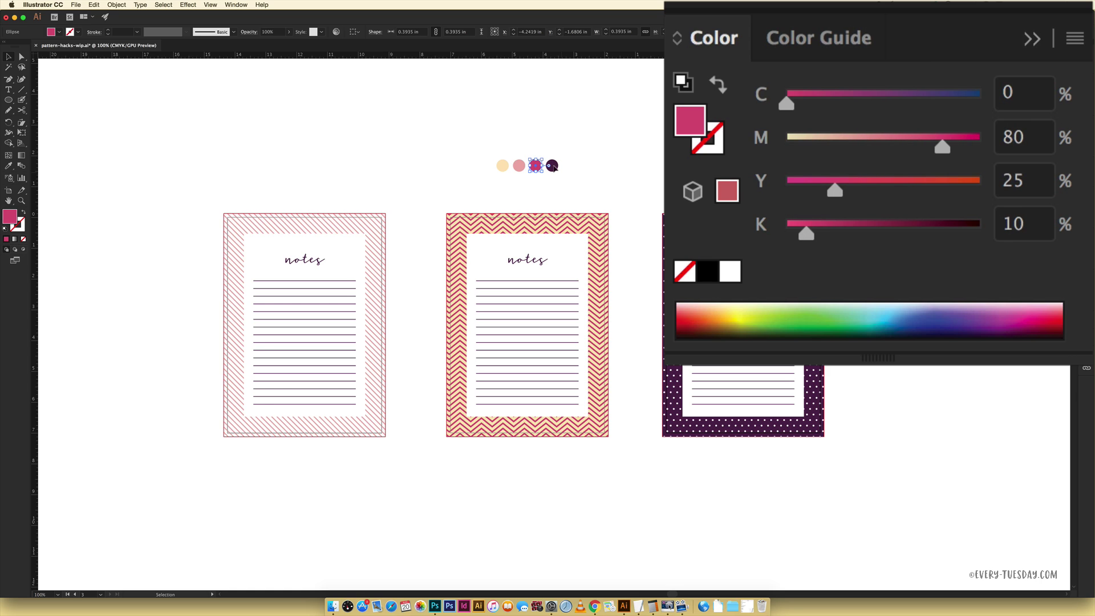
left_click(552, 165)
left_click(704, 167)
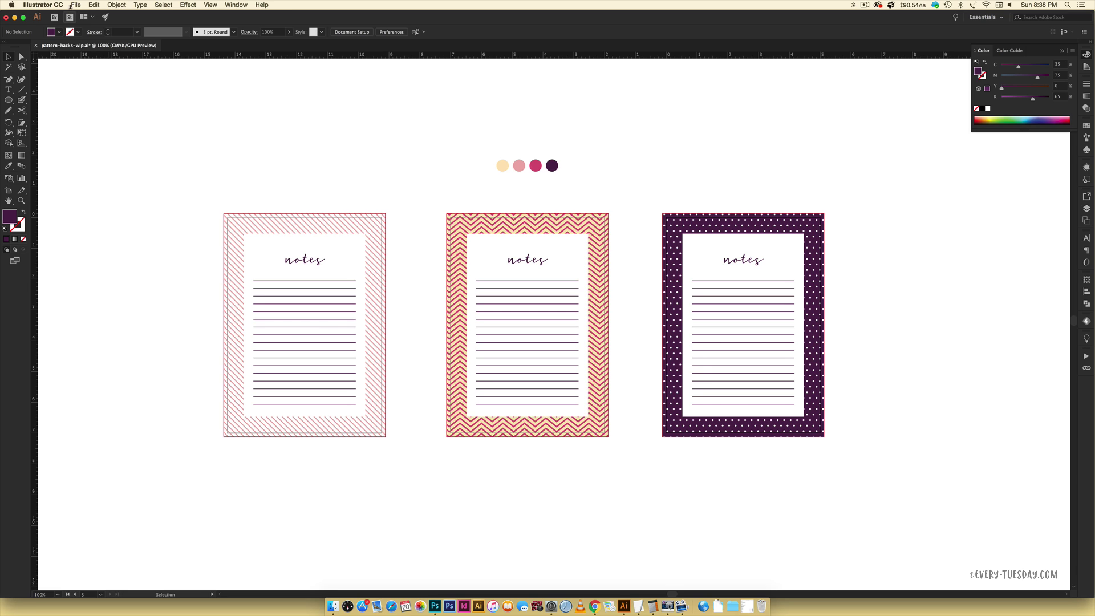
- Create a 5 × 7 in portrait document in CMYK Color with a 0.125 in bleed on all sides, and show the rulers
left_click(75, 5)
left_click(84, 15)
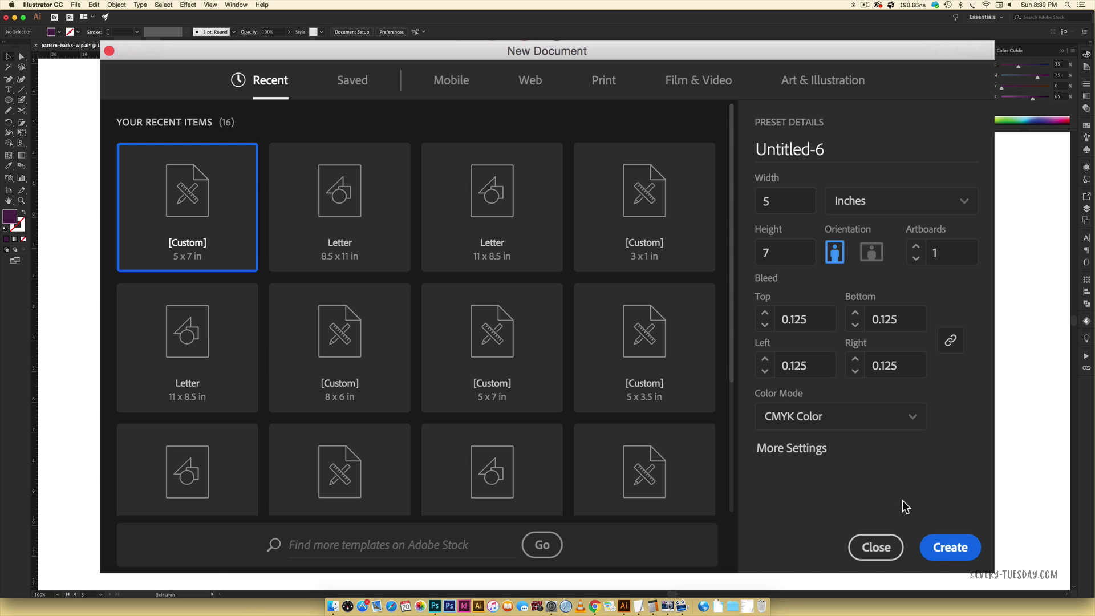
left_click(950, 548)
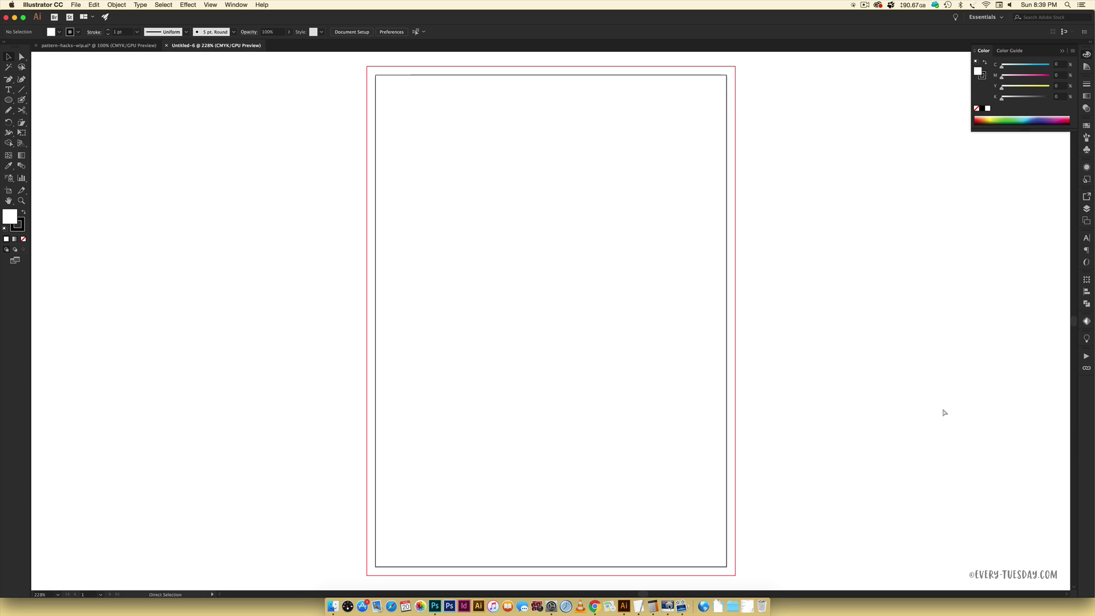
key("super+r")
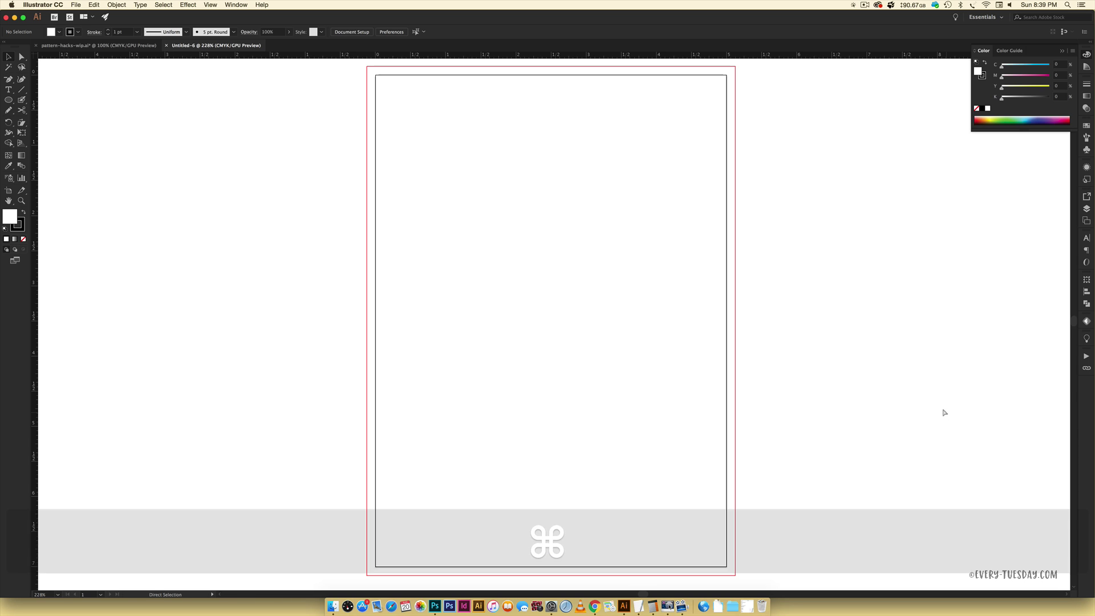
key("super+minus")
key("super+minus")
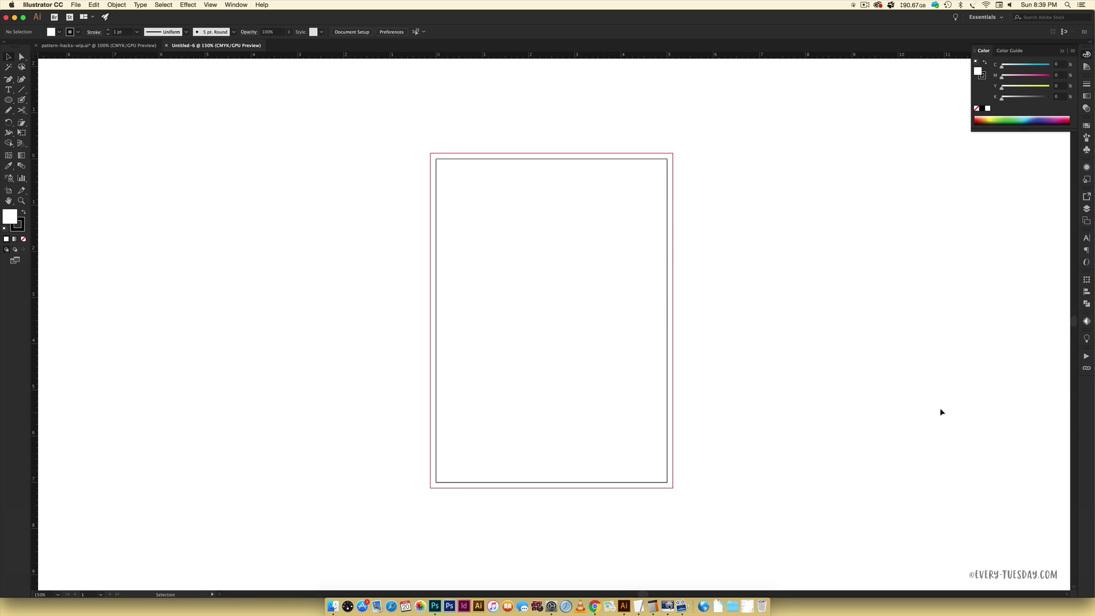
- Examine the patterned borders of the sample note cards in pattern-hacks-wip.ai and return to the new document
left_click(137, 52)
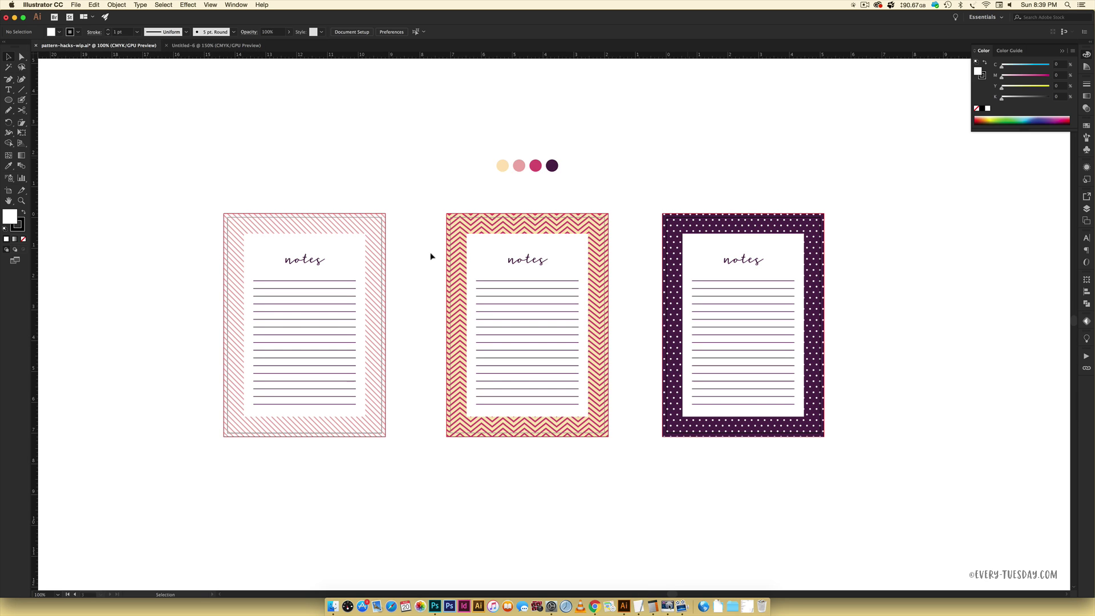
left_click(433, 246)
left_click(645, 225)
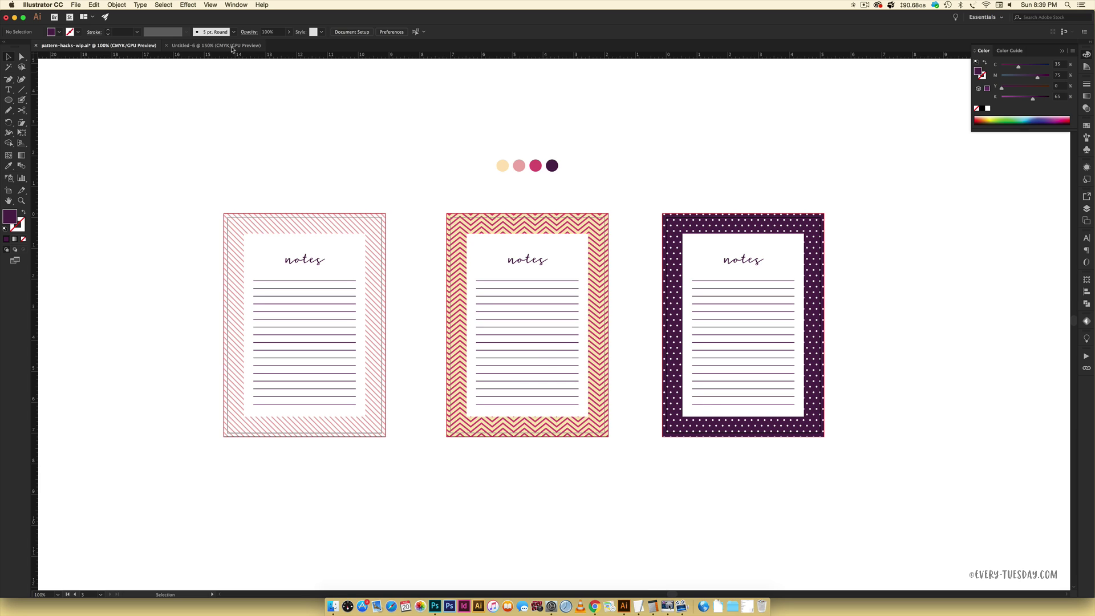
left_click(232, 49)
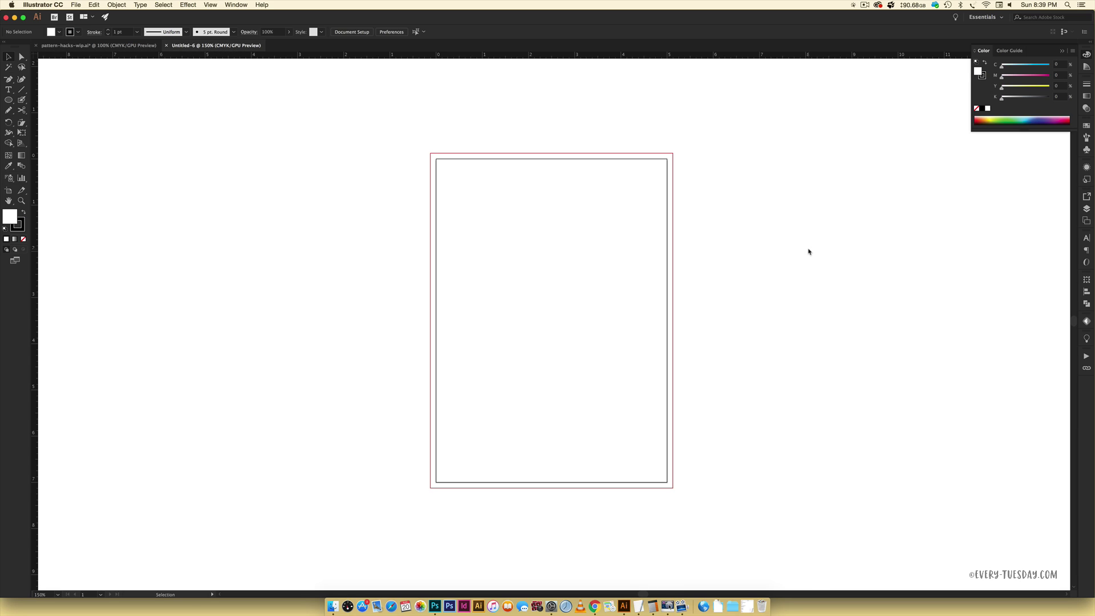
- Draw a 5.25 × 7.25 in rectangle filling the artboard out to the bleed, with no stroke and a 38% cyan fill
key("m")
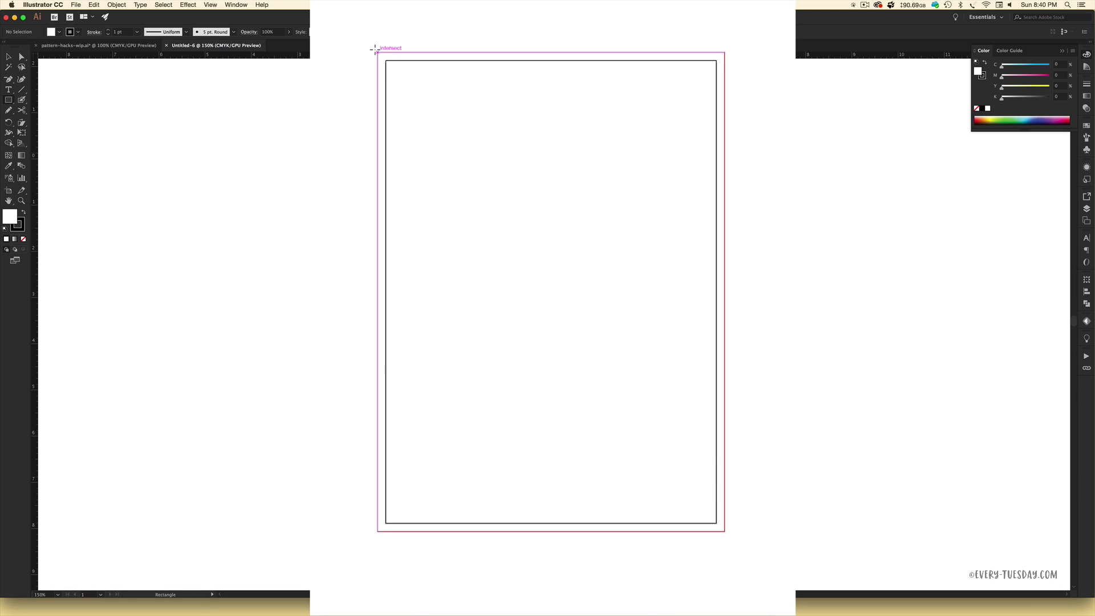
left_click_drag(374, 50, 724, 531)
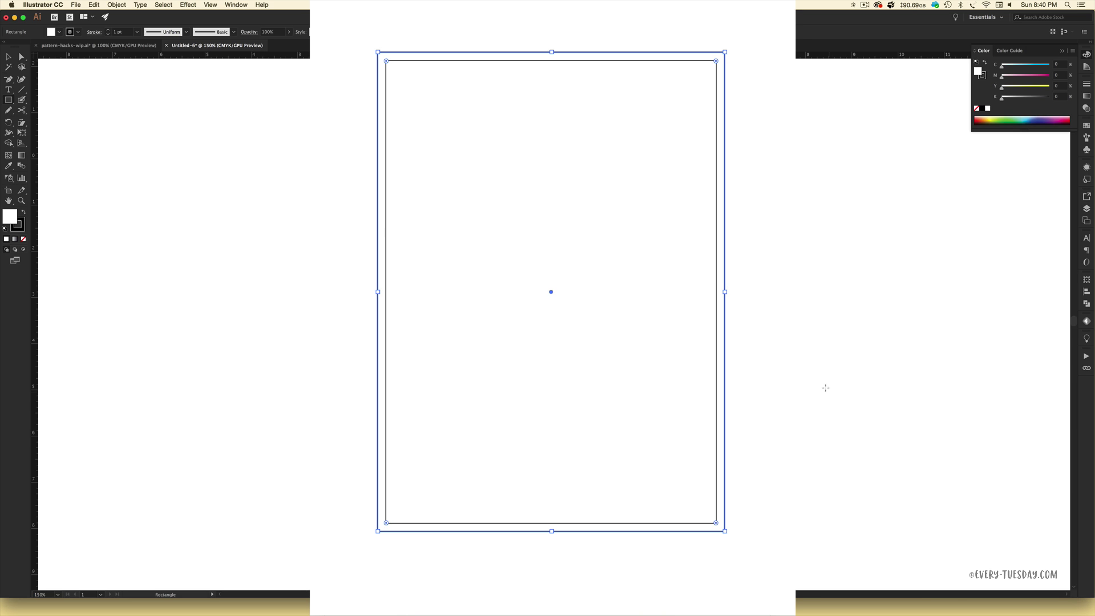
left_click(982, 74)
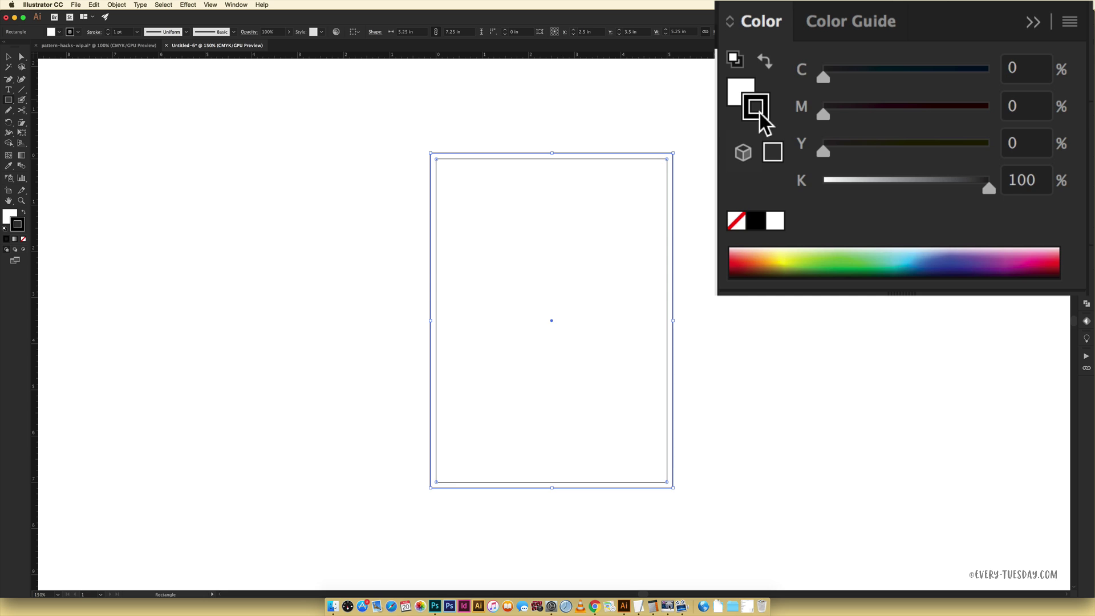
left_click(735, 222)
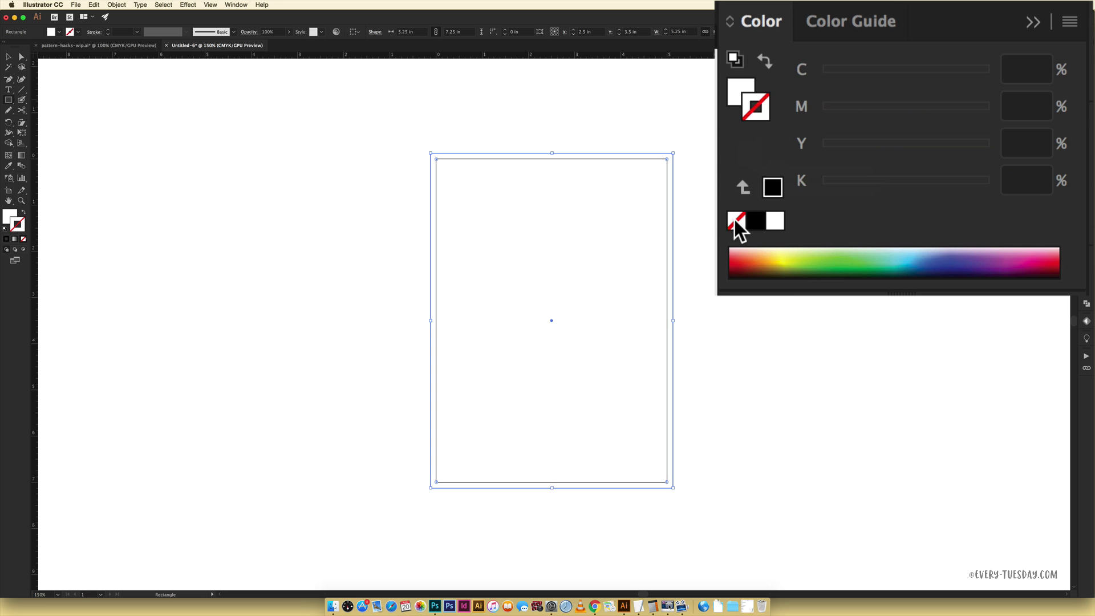
left_click(734, 84)
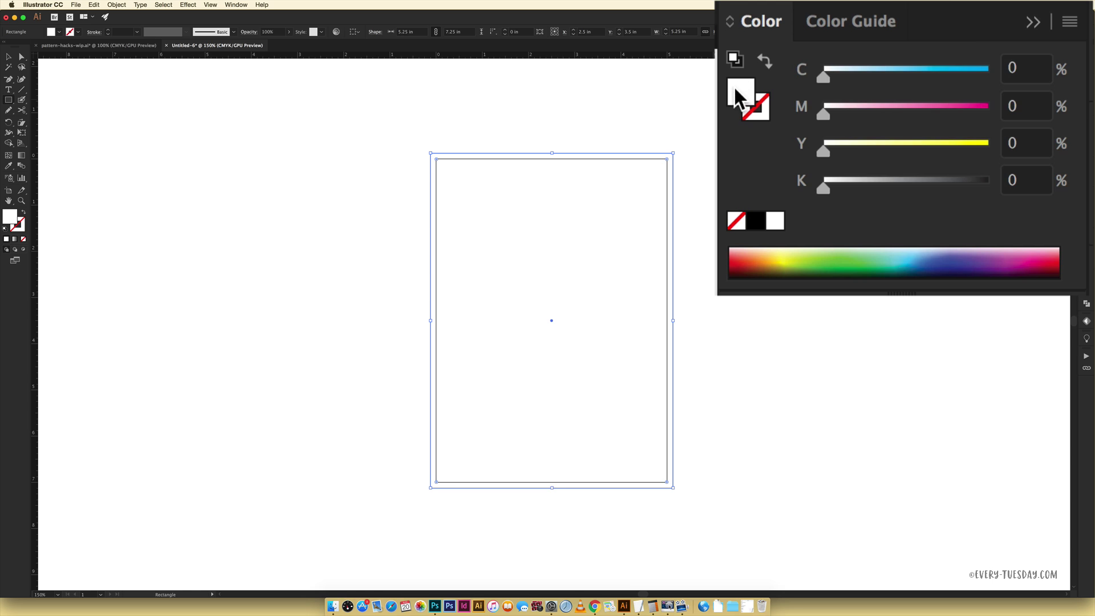
left_click_drag(945, 78, 886, 74)
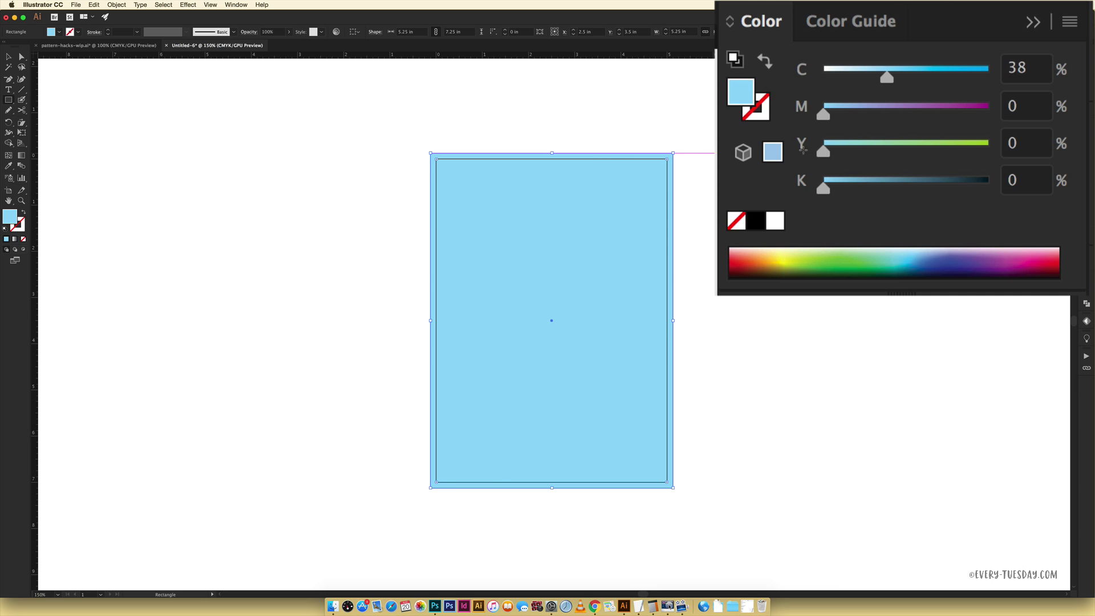
key("v")
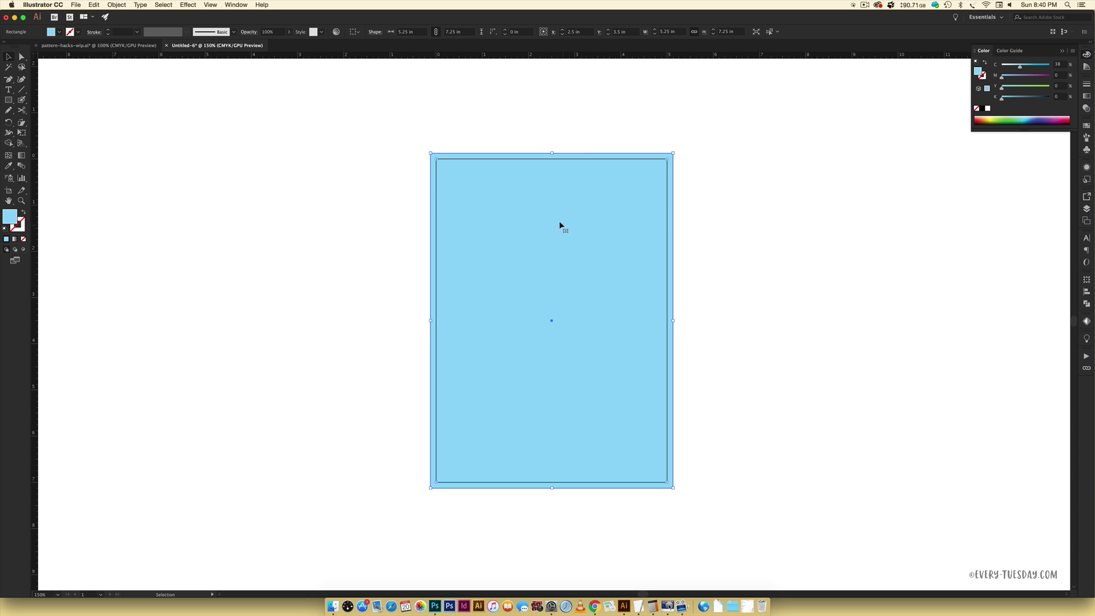
- Check the chevron card's border in pattern-hacks-wip.ai and open Offset Path with preview for the new document's blue rectangle
left_click(105, 48)
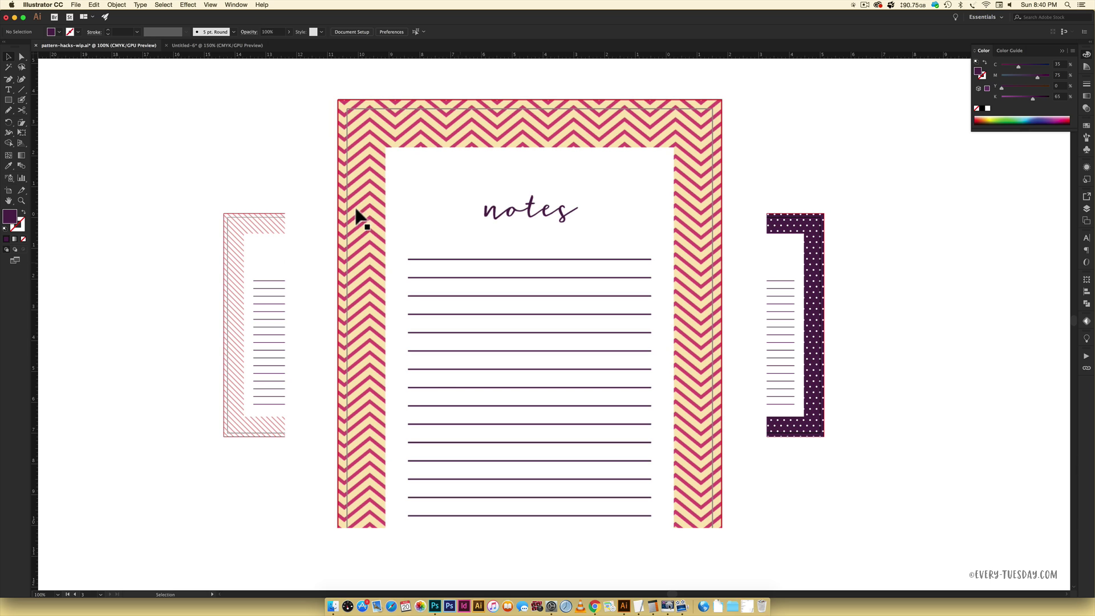
left_click(223, 46)
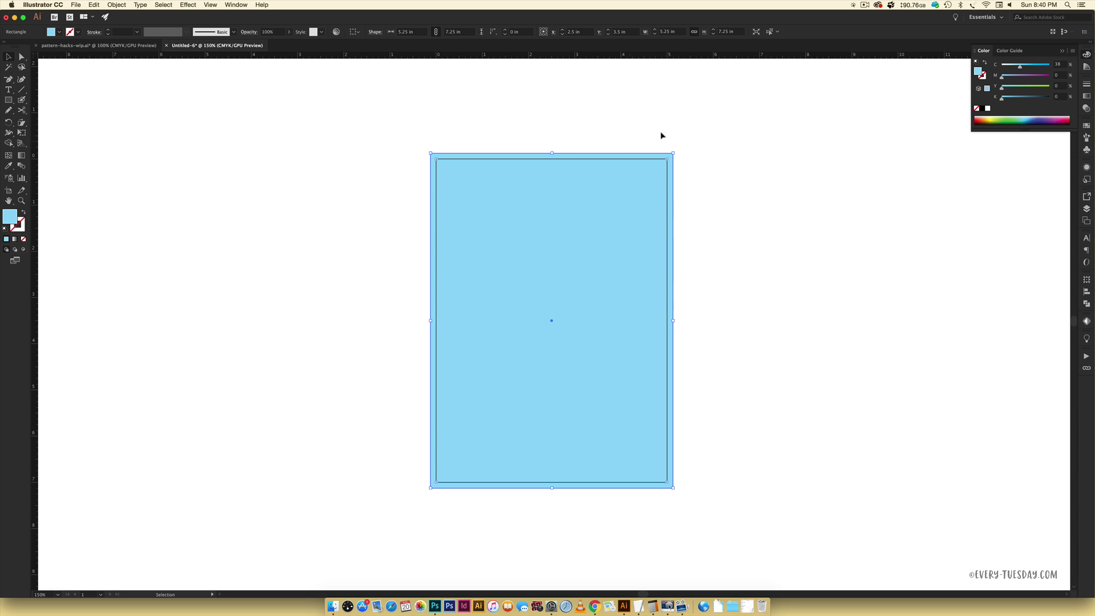
left_click(116, 4)
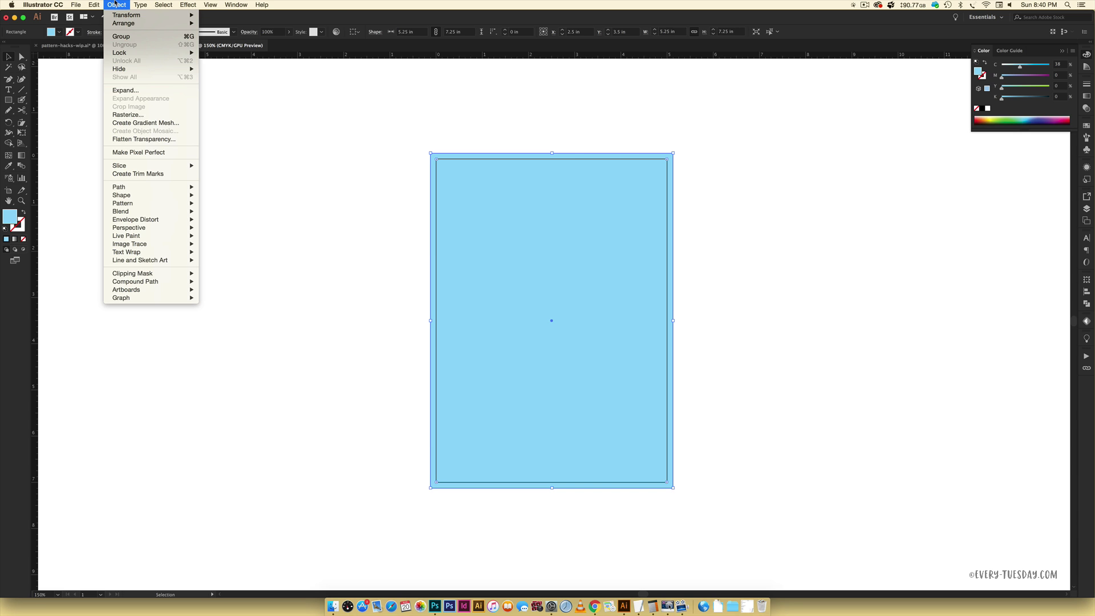
mouse_move(141, 186)
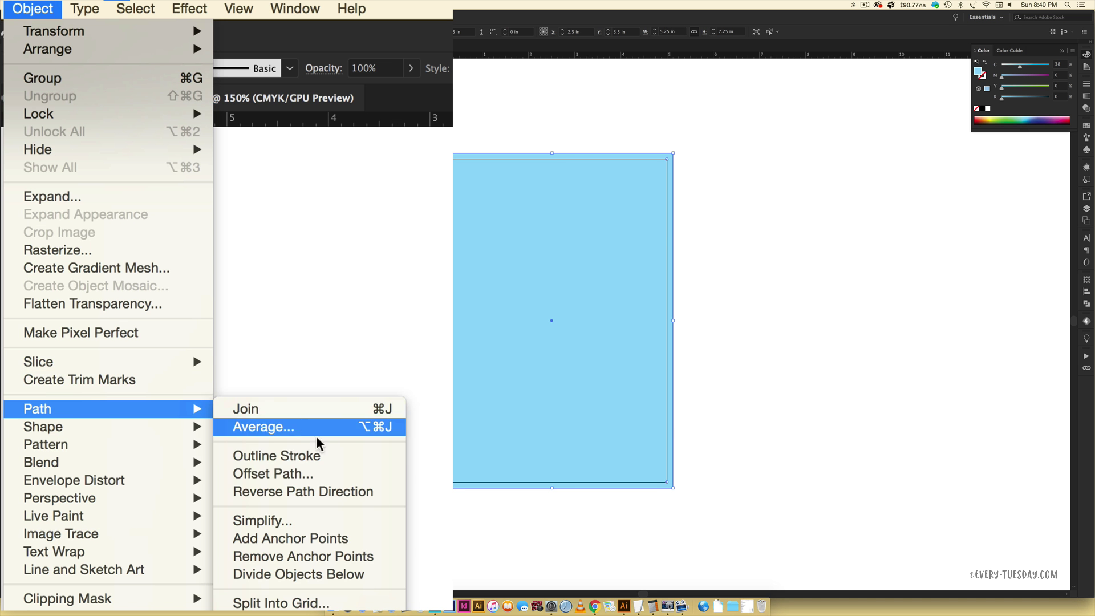
left_click(244, 216)
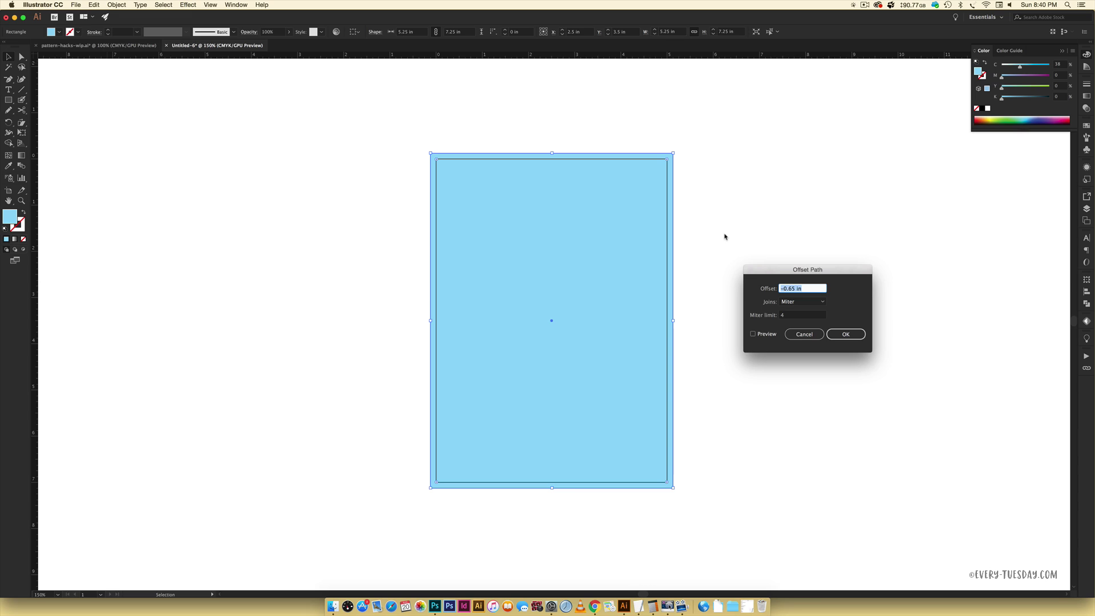
left_click(753, 334)
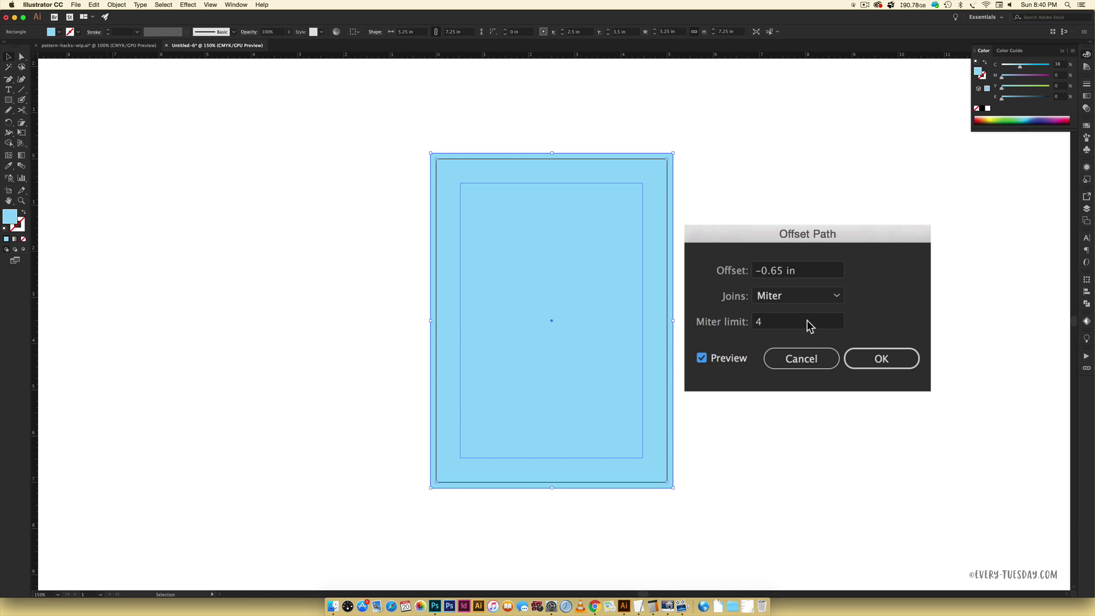
- Preview the rectangle's inward offset at -0.5 in to see a narrower border
left_click(776, 272)
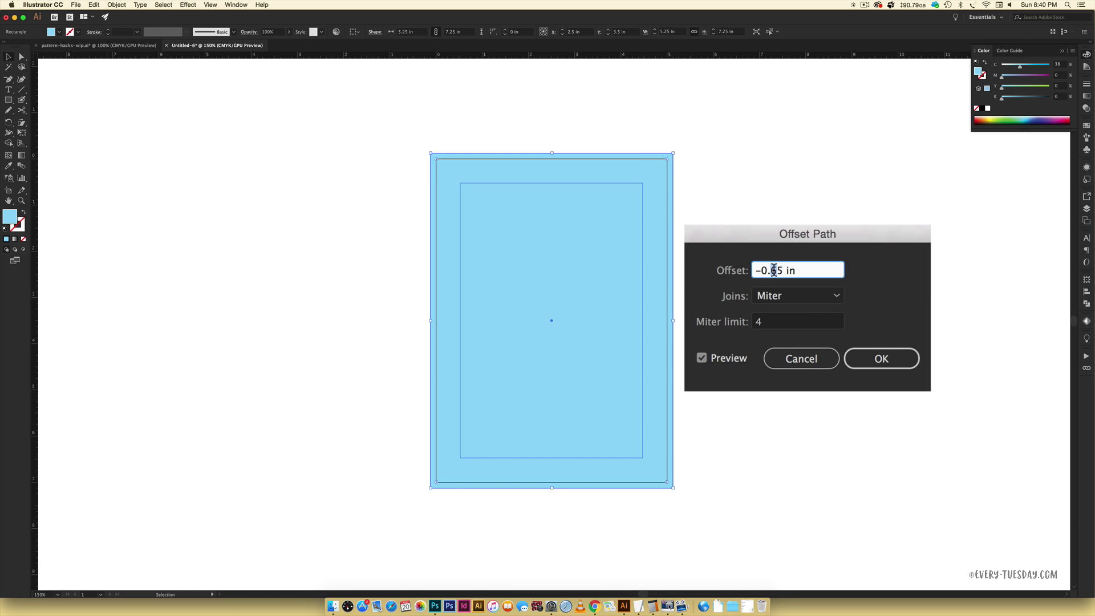
key("BackSpace")
key("Tab")
left_click(759, 320)
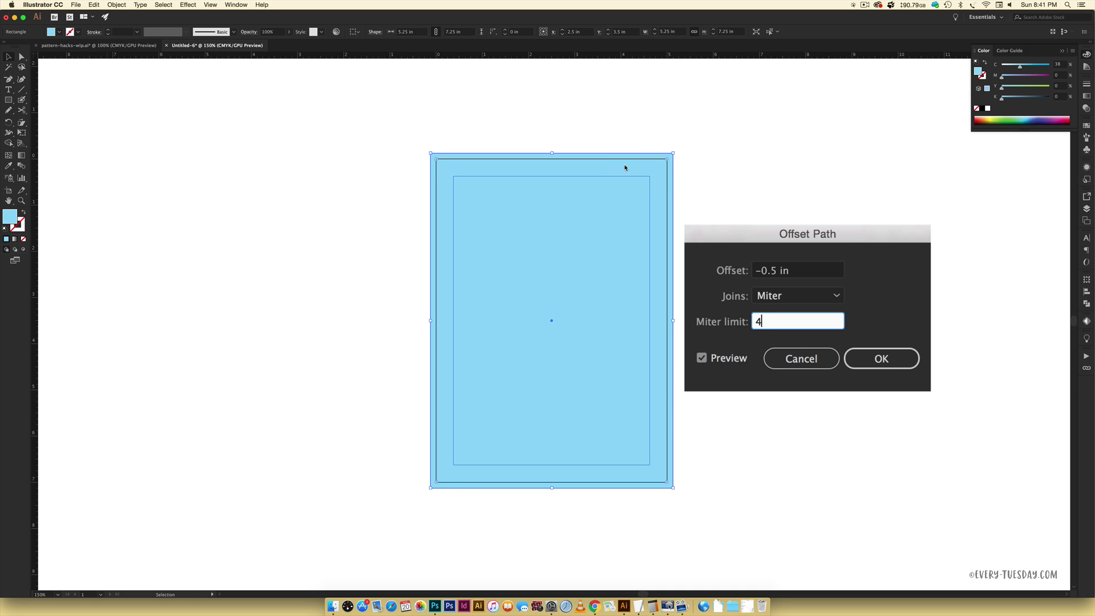
- Preview the rectangle's offset outward with a positive value of 0.65 in
left_click(772, 271)
type("6")
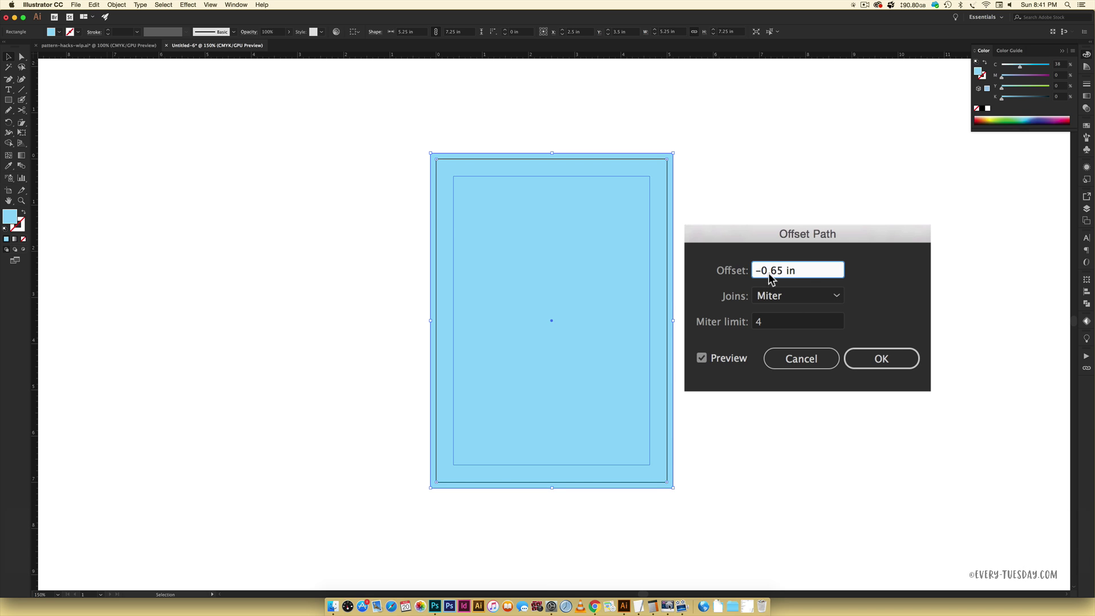
key("Left")
key("Left")
key("Left")
key("Left")
key("shift+Right")
key("BackSpace")
left_click(702, 358)
left_click(703, 358)
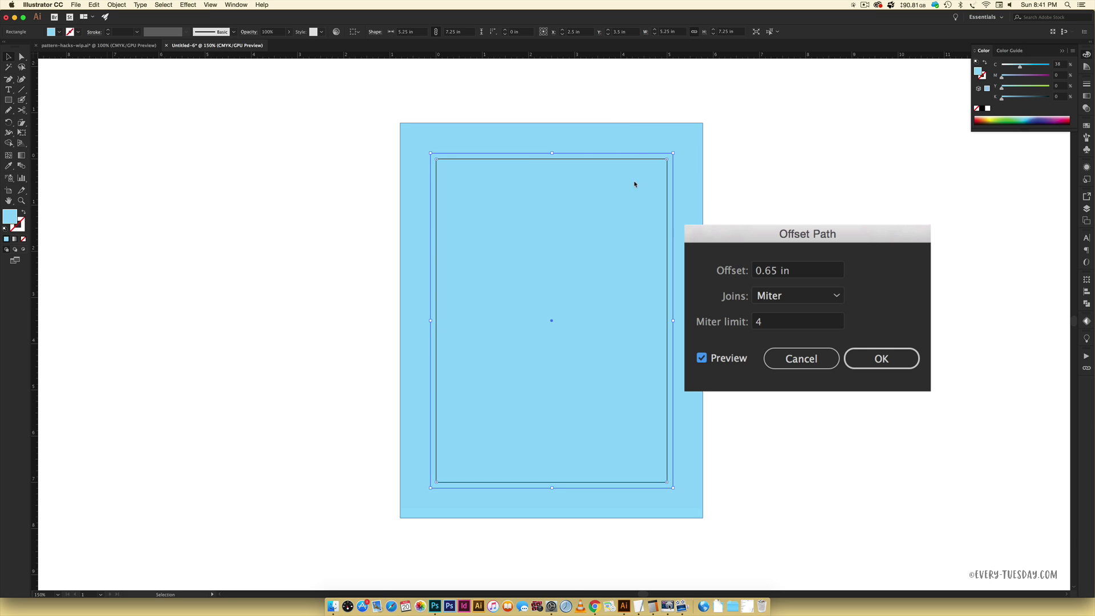
- Set the offset to -0.65 in with Miter joins and apply it to create an inner rectangle
left_click(763, 269)
type("-")
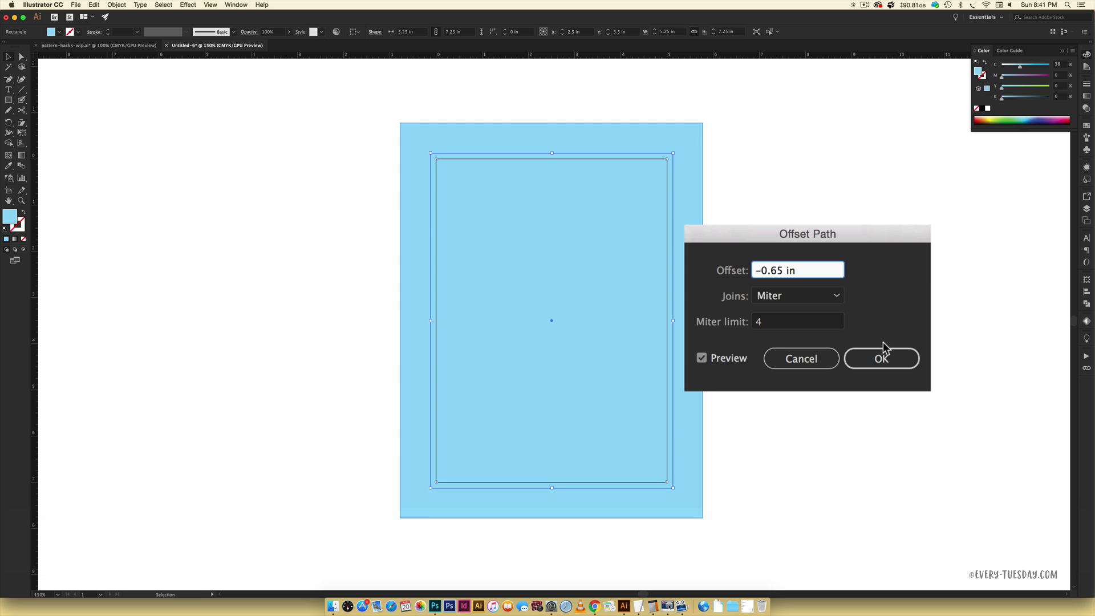
left_click(882, 353)
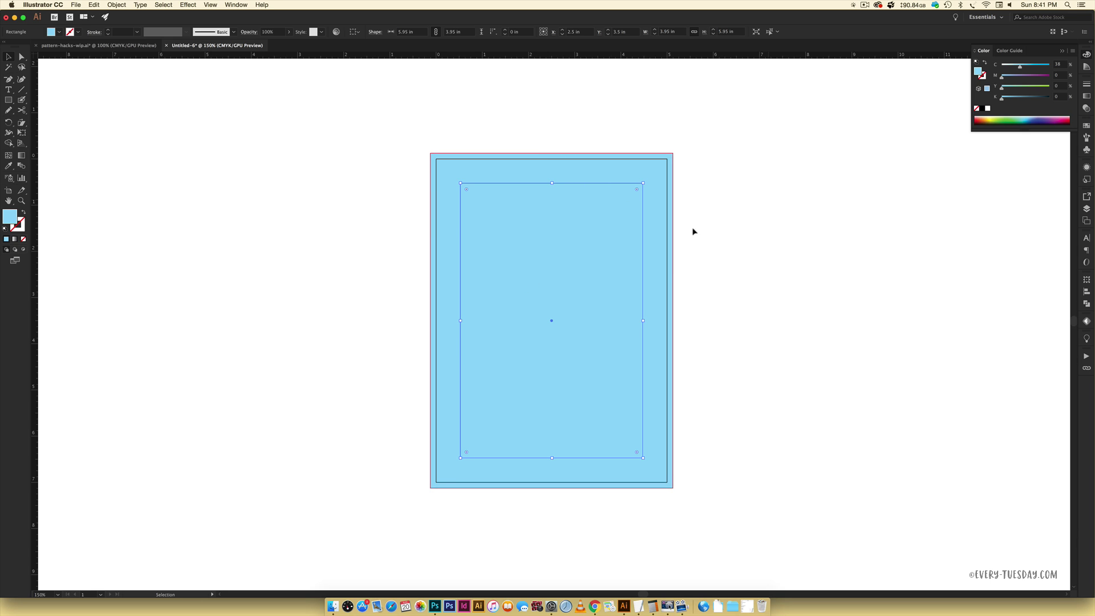
- Select both blue rectangles and apply the Pathfinder Exclude shape mode to cut out the center, leaving a border frame
mouse_move(756, 161)
left_mouse_down()
mouse_move(690, 315)
mouse_move(751, 159)
left_mouse_up()
left_click_drag(755, 158, 516, 379)
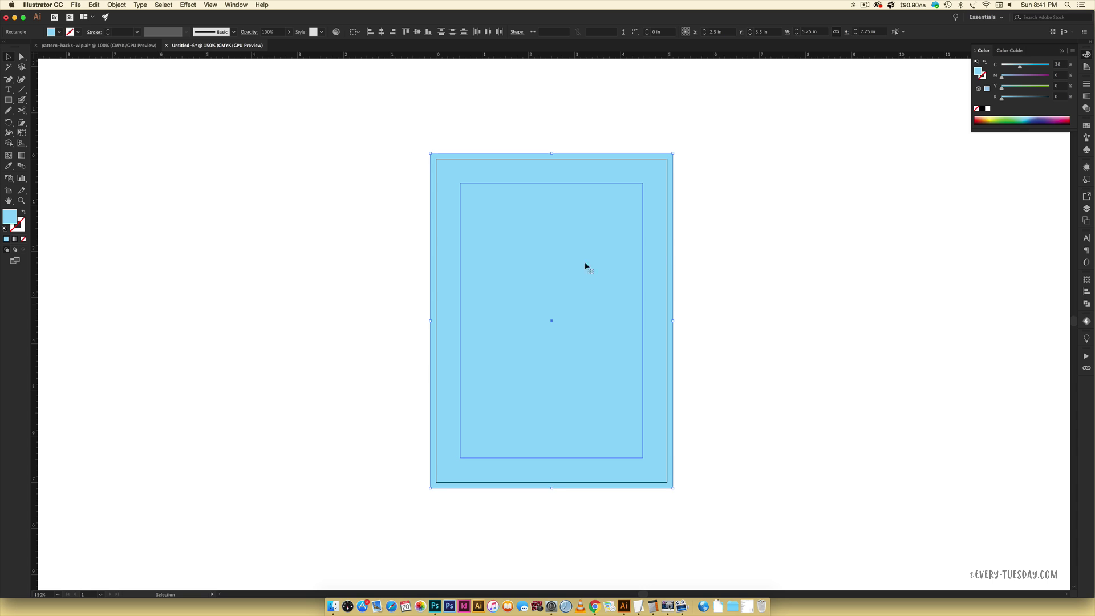
left_click(1087, 304)
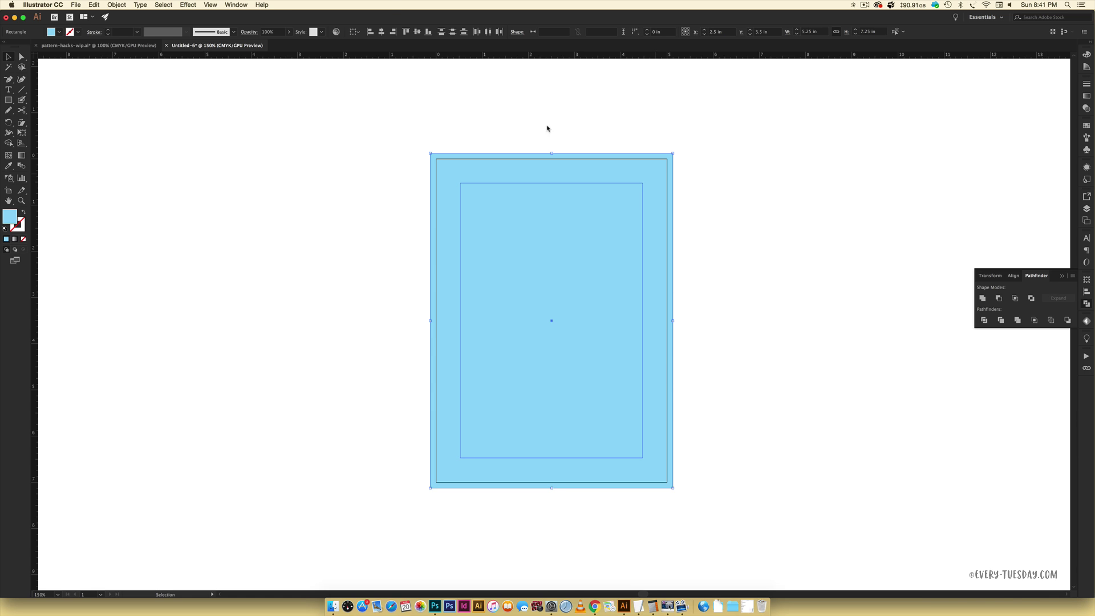
left_click(231, 4)
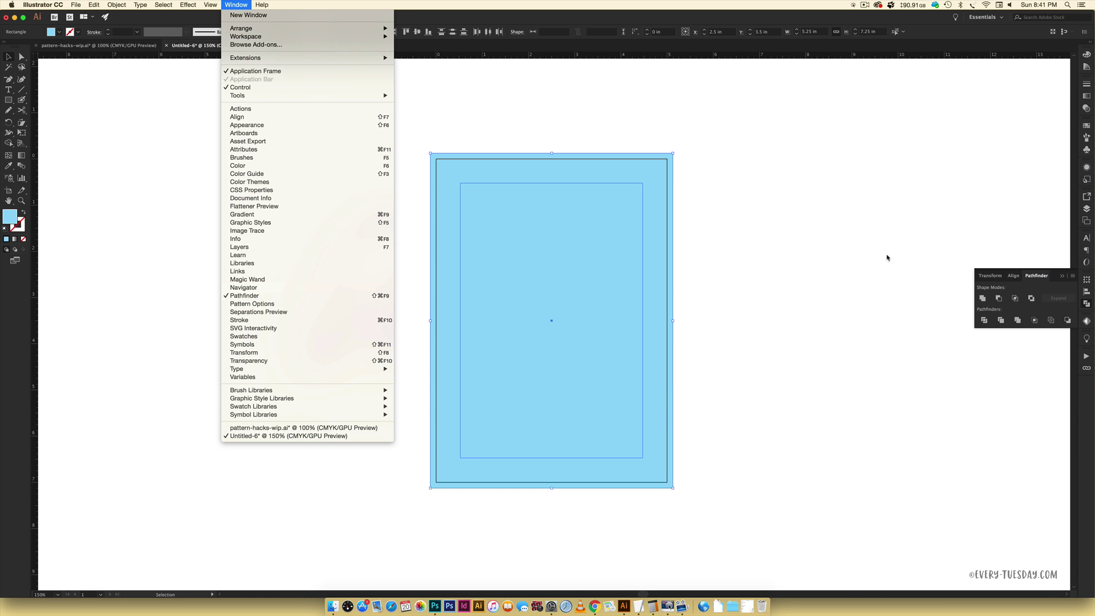
left_click(986, 295)
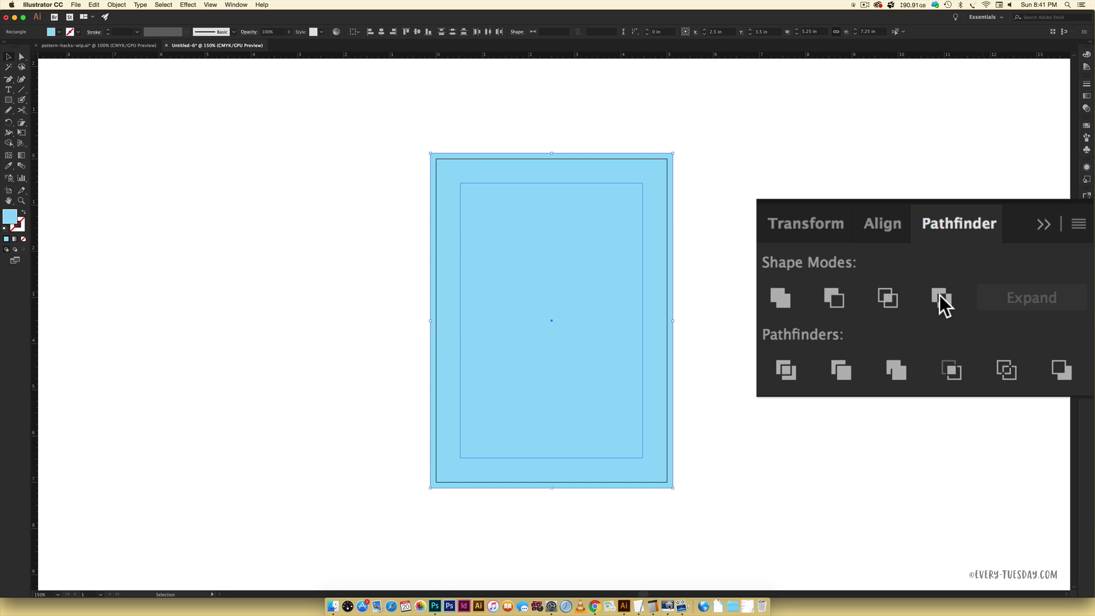
left_click(1032, 299)
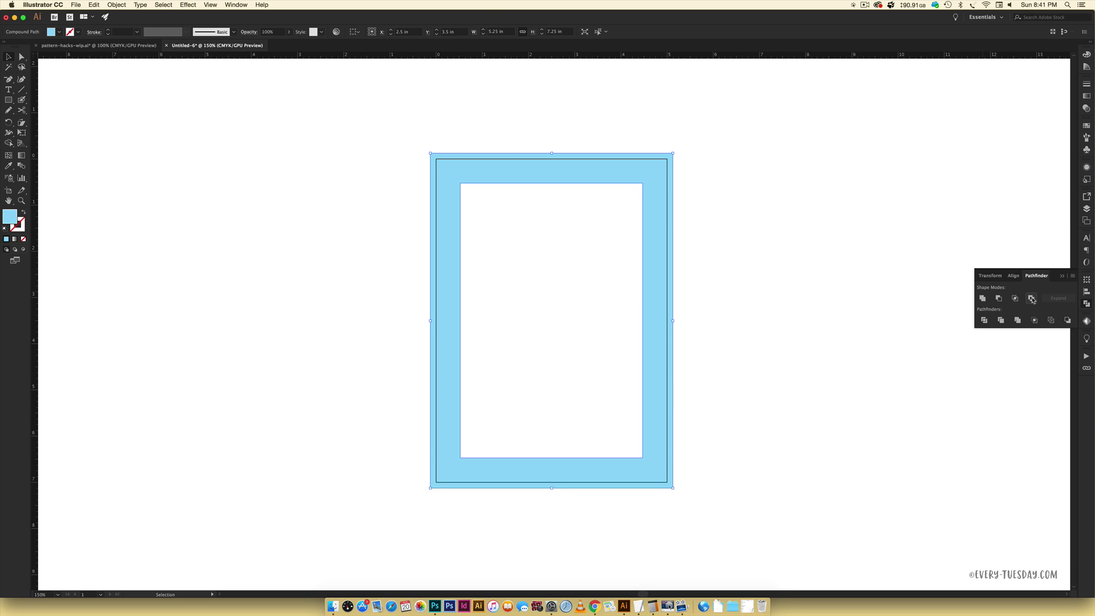
- Duplicate the artboard together with its blue frame straight to the right of the original, at about X 13.15 in
left_click(700, 337)
scroll(739, 343, "right", 3)
scroll(731, 344, "right", 6)
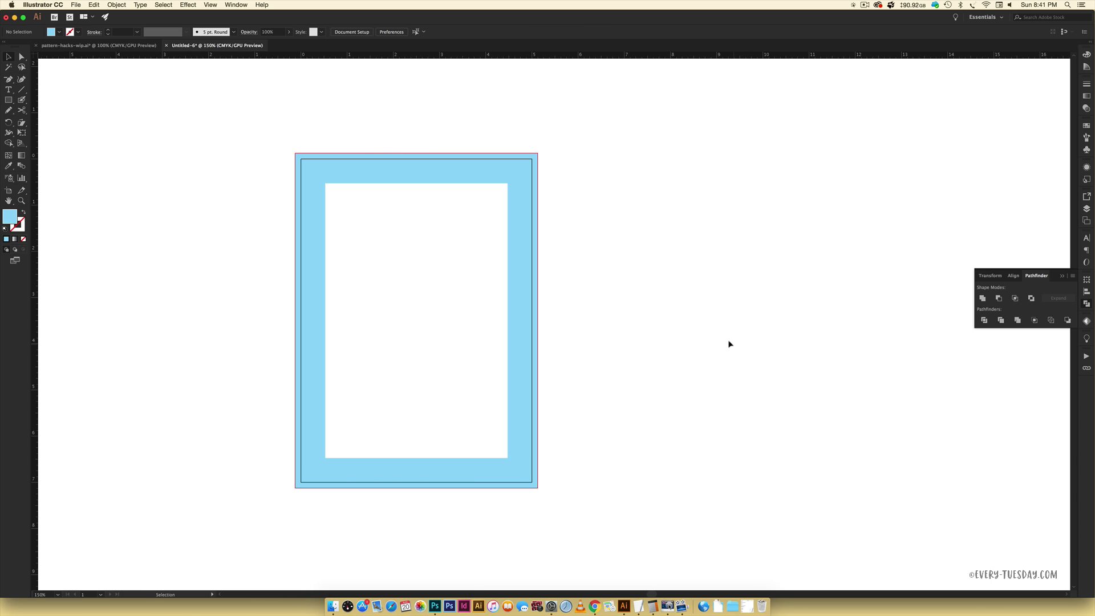
key("super+minus")
key("super+minus")
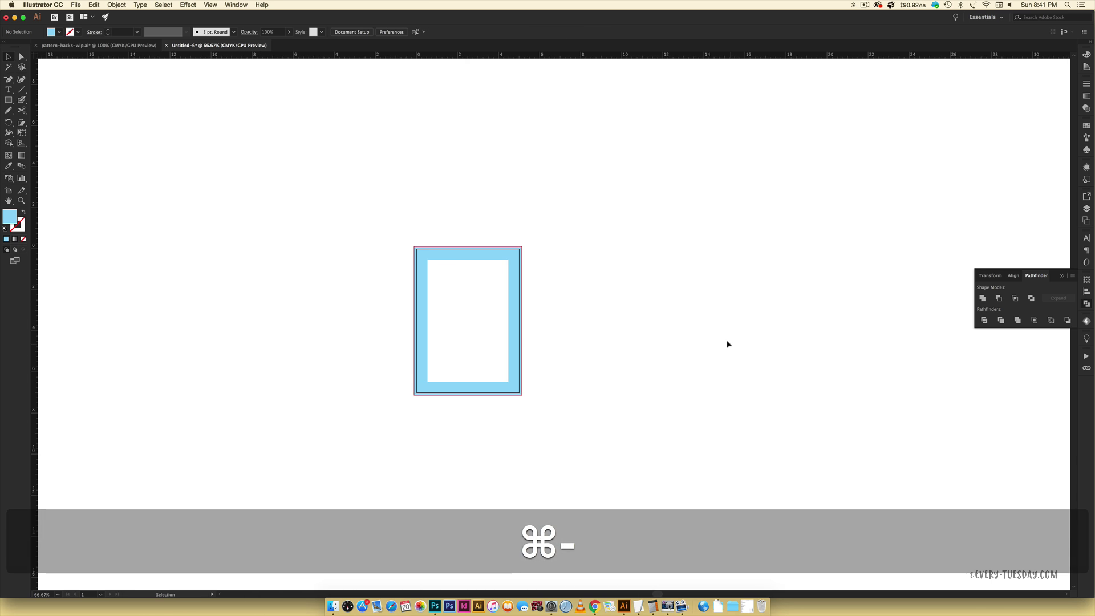
scroll(717, 325, "left", 1)
scroll(713, 326, "right", 8)
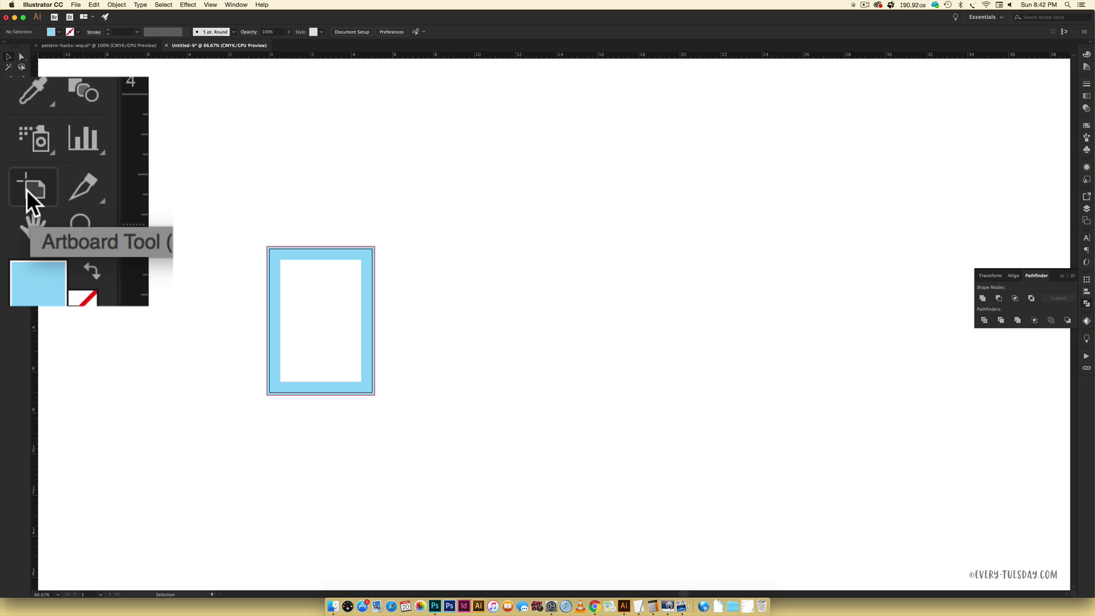
left_click(8, 192)
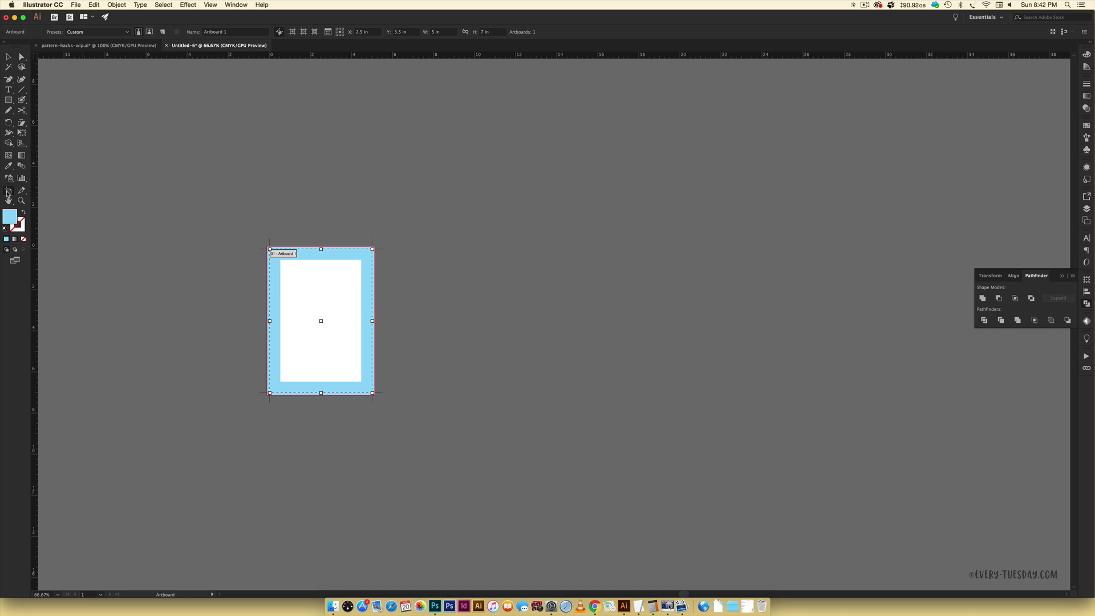
key("alt")
left_click_drag(318, 292, 537, 293)
key("shift")
scroll(533, 305, "right", 3)
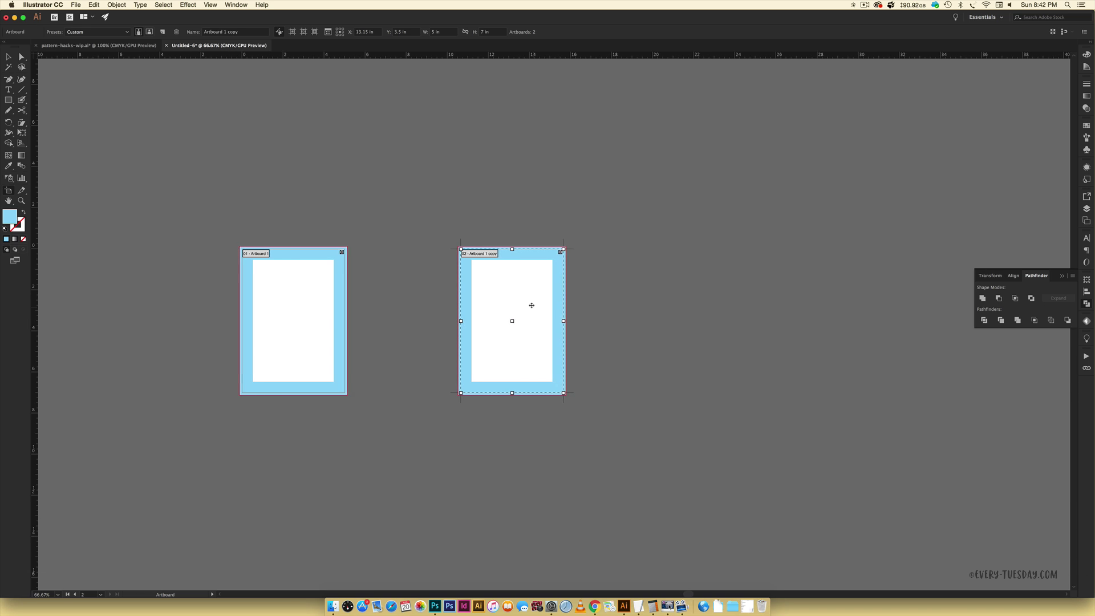
- Duplicate the second artboard with its frame to the right at about X 23.25 in, making a third card
key("alt")
left_click_drag(462, 285, 665, 289)
key("shift")
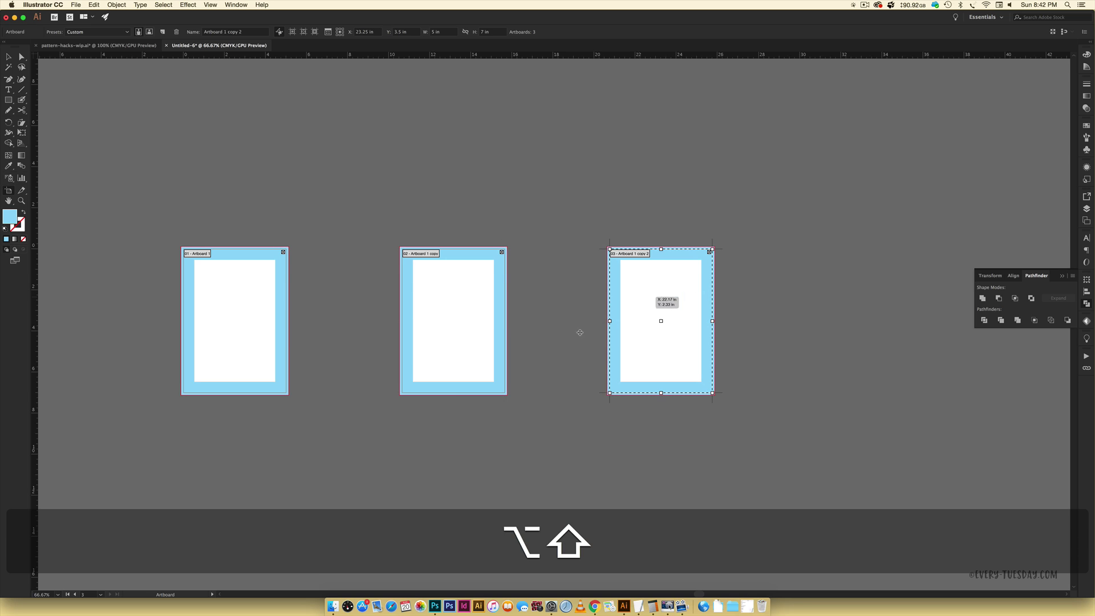
key("v")
scroll(533, 309, "left", 5)
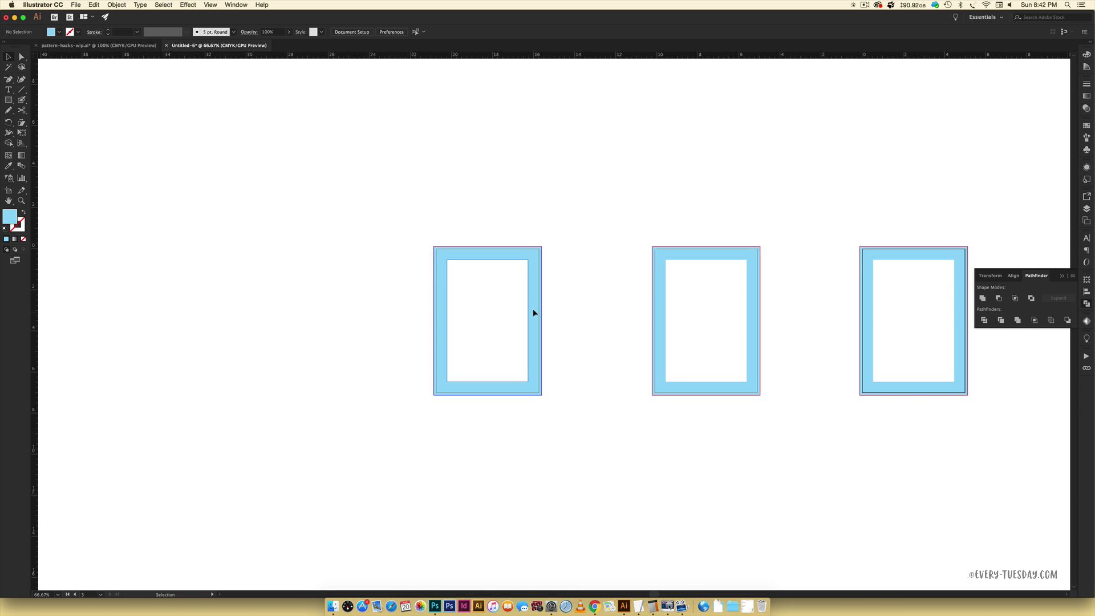
- Copy the four palette circles from pattern-hacks-wip.ai into the note card document and place them above the gap between the first two cards
key("super+equal")
left_click(131, 46)
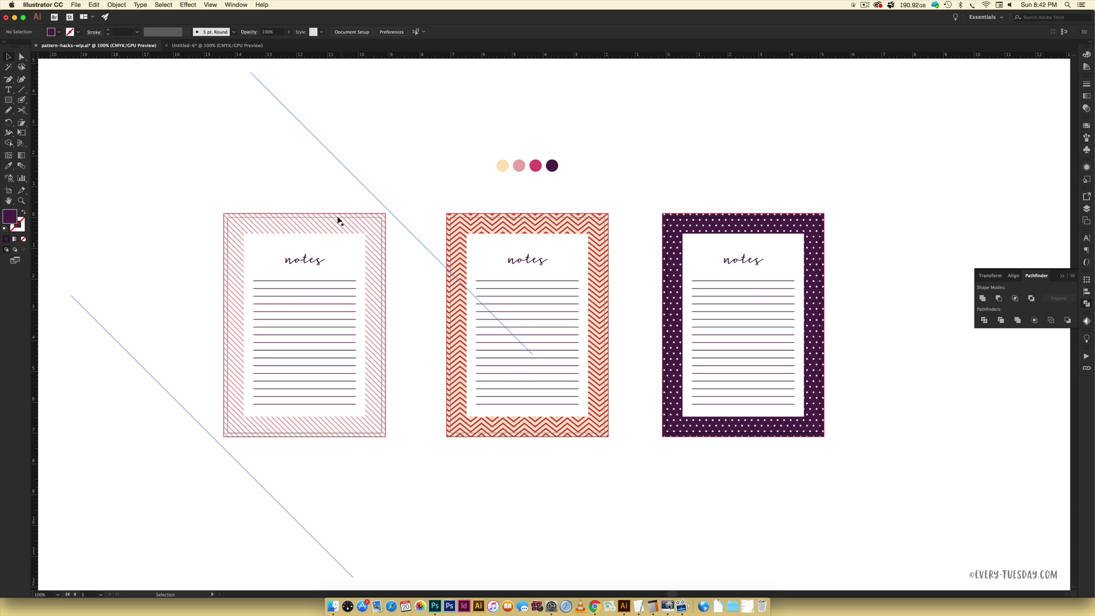
left_click_drag(562, 174, 563, 174)
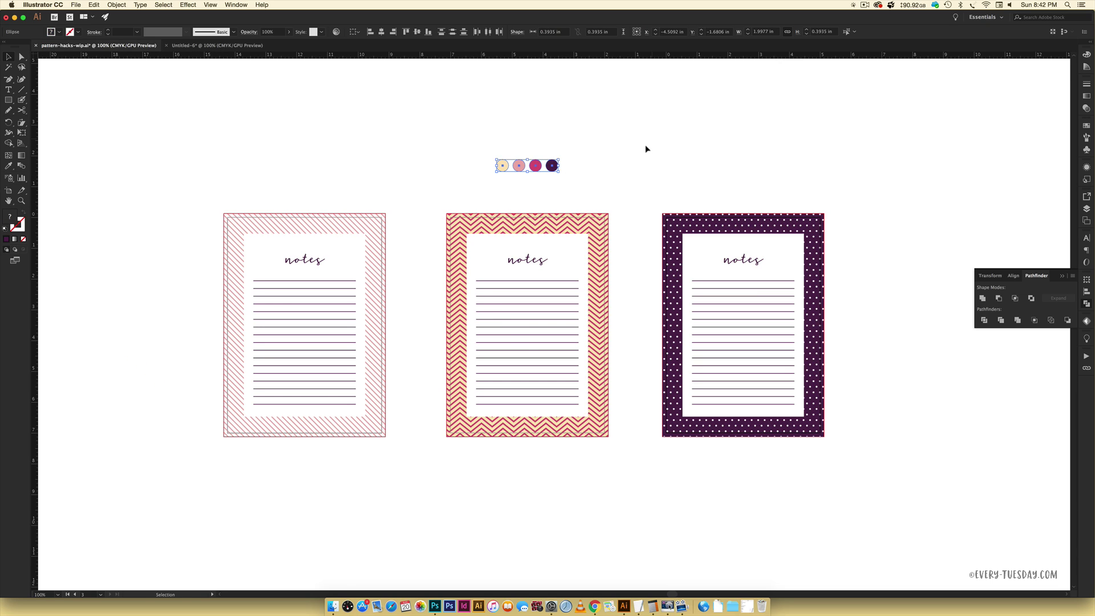
key("super+c")
left_click(195, 45)
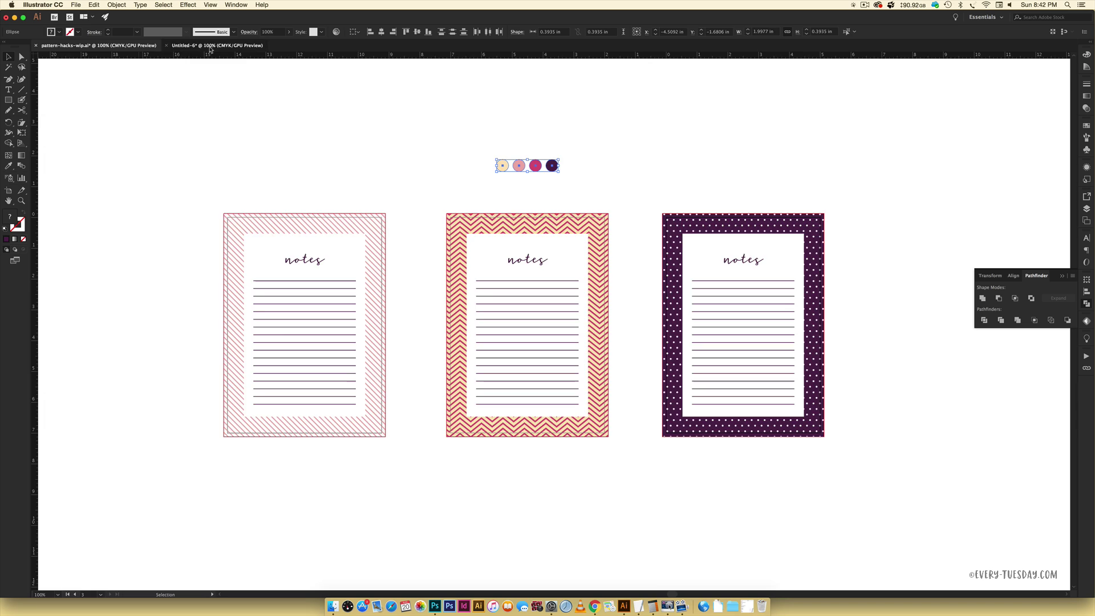
key("super+v")
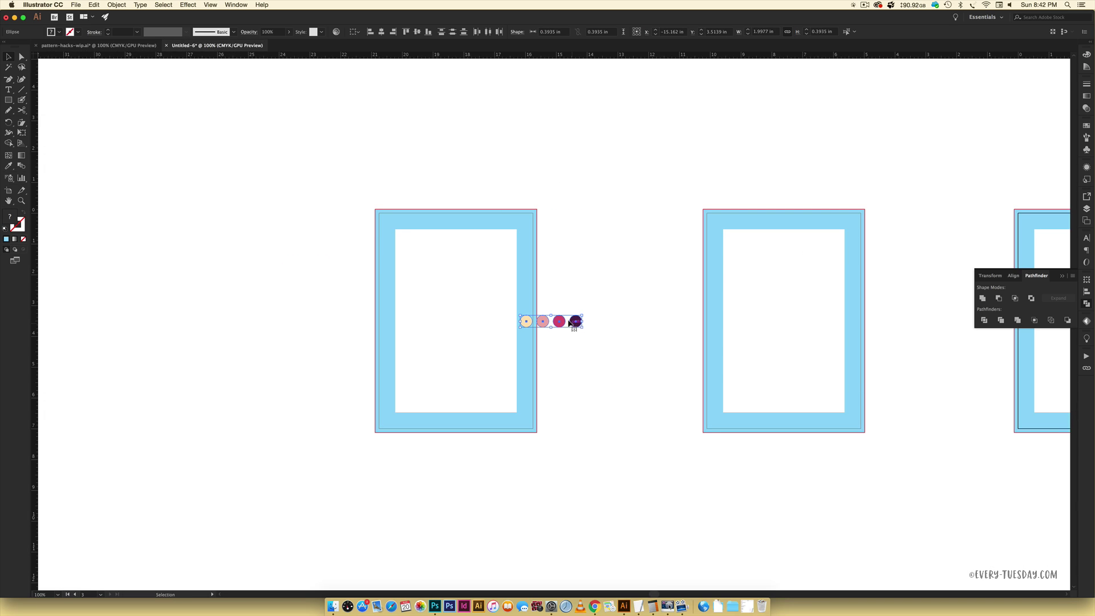
left_click_drag(571, 322, 593, 132)
left_click(575, 313)
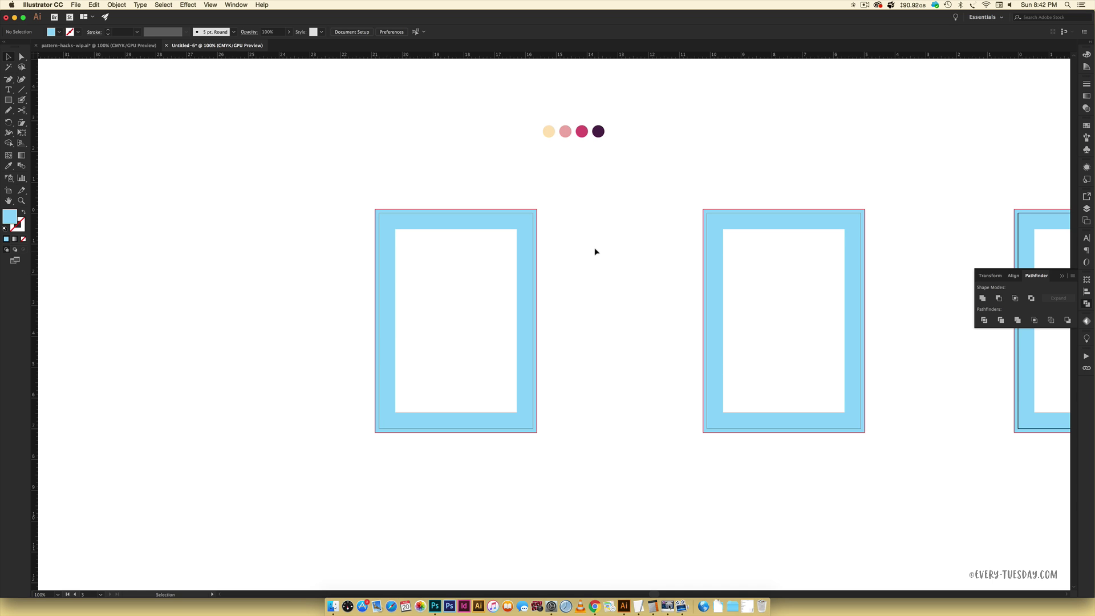
- Swap fill and stroke so only a stroke is active, and sample the light pink palette circle as the stroke color
scroll(592, 250, "down", 1)
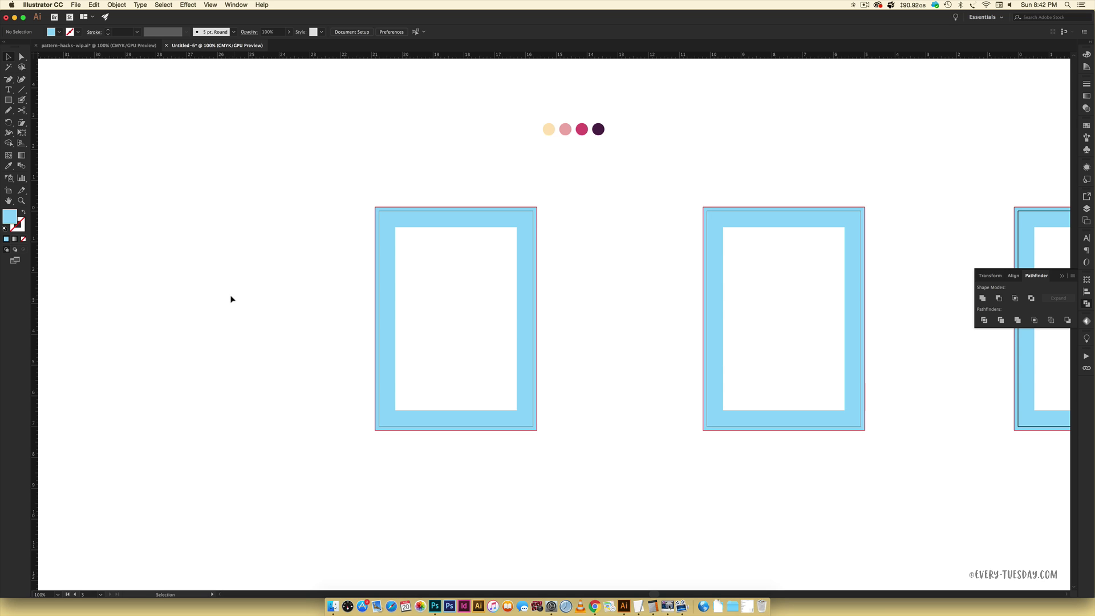
key("backslash")
key("v")
left_click(23, 212)
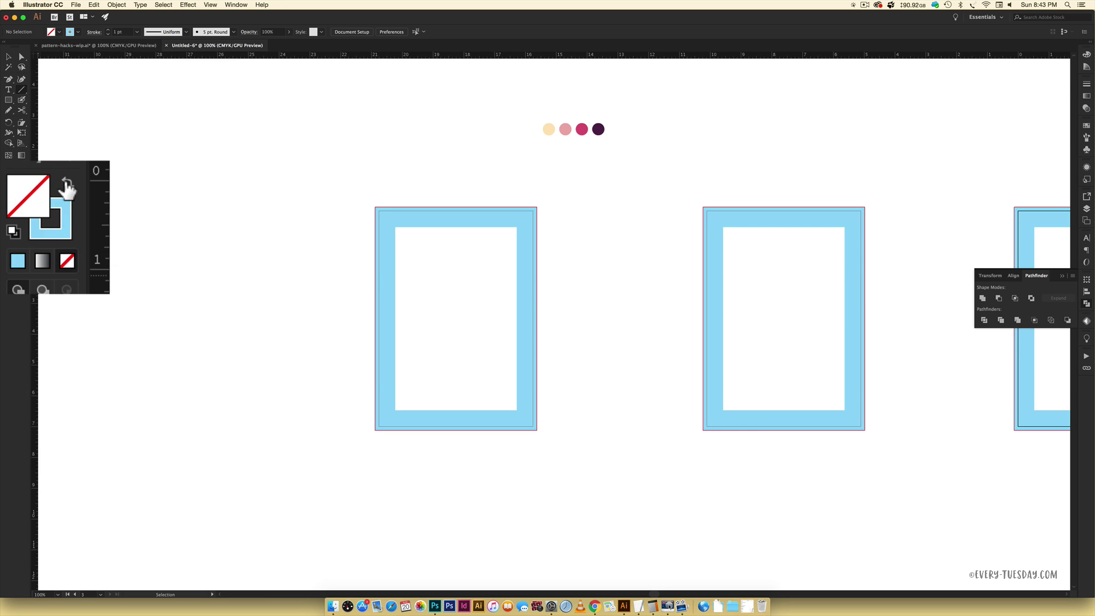
left_click(63, 218)
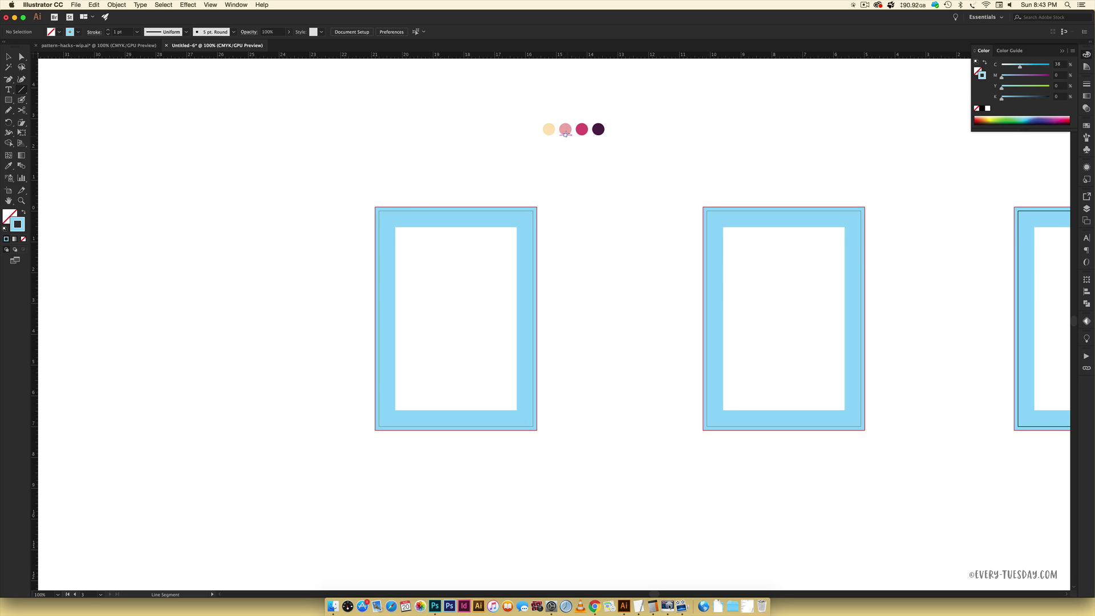
left_click_drag(576, 122, 577, 151)
key("i")
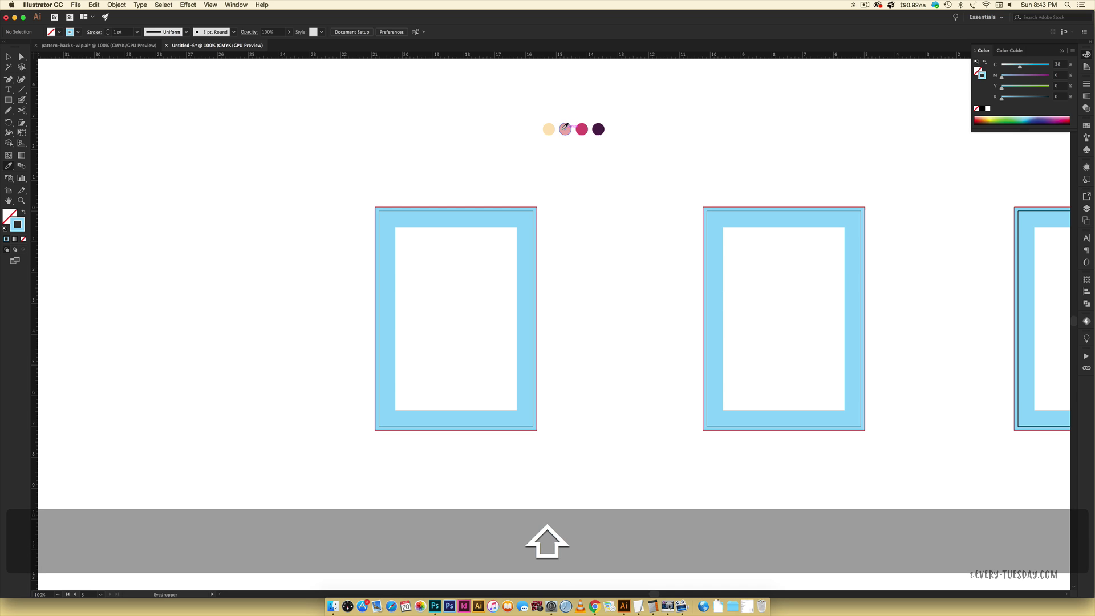
left_click(564, 125, "shift")
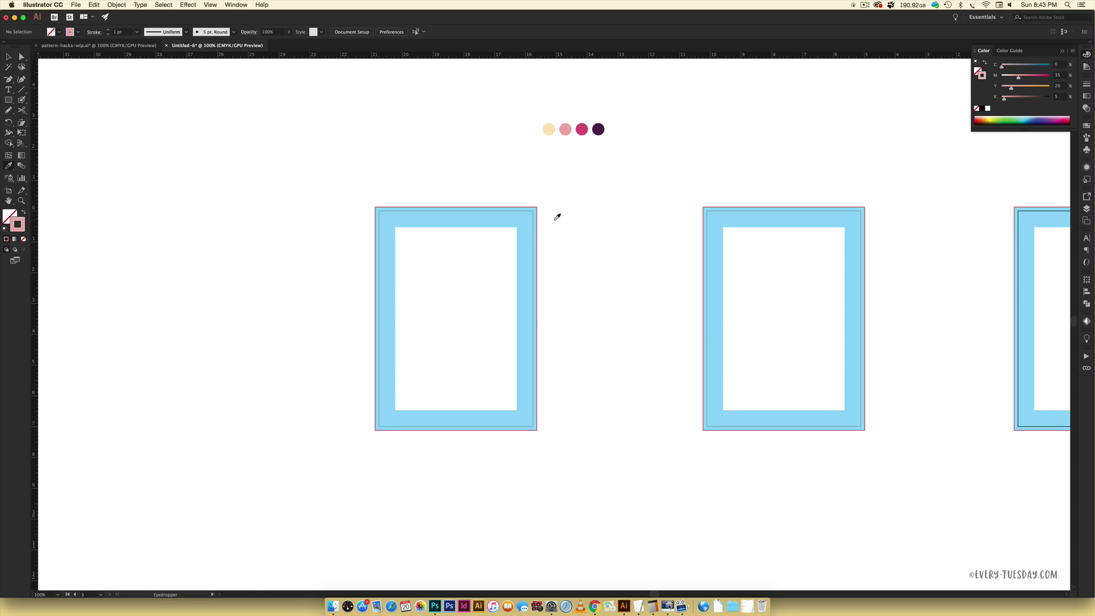
- Draw a 45° pink line about 8.75 in wide and high beyond the first frame's lower-left corner and duplicate it past its upper-right corner
key("backslash")
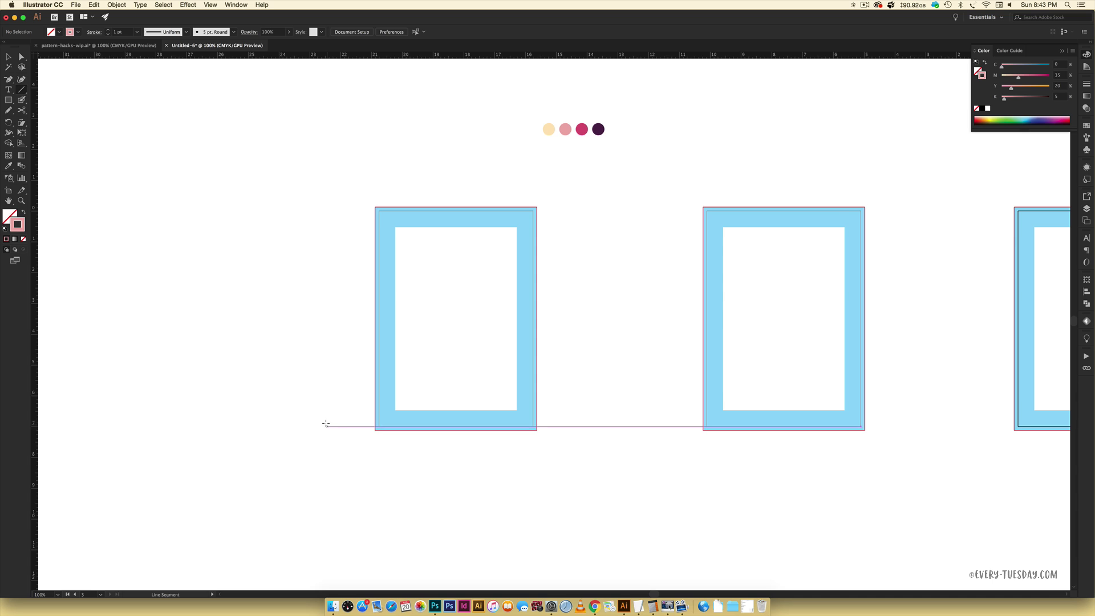
left_click_drag(228, 328, 542, 545)
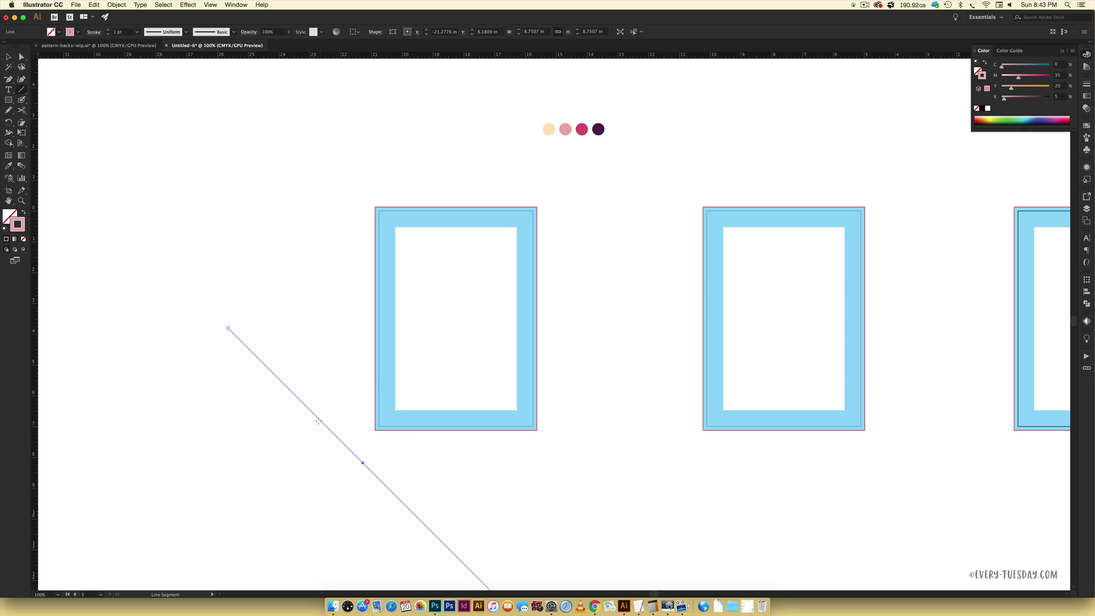
key("v")
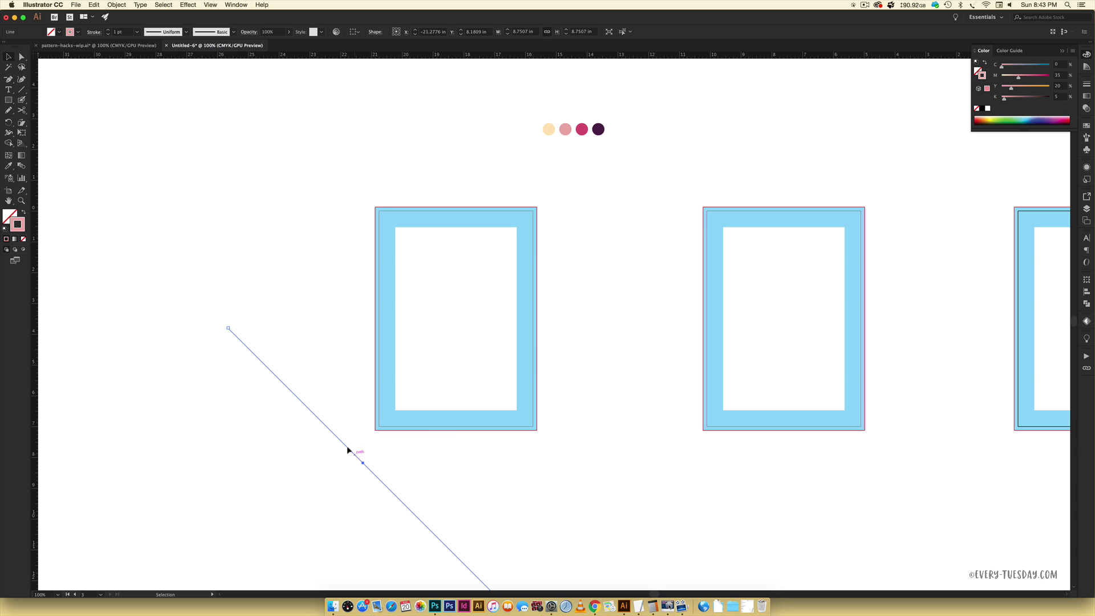
left_click_drag(348, 450, 579, 240)
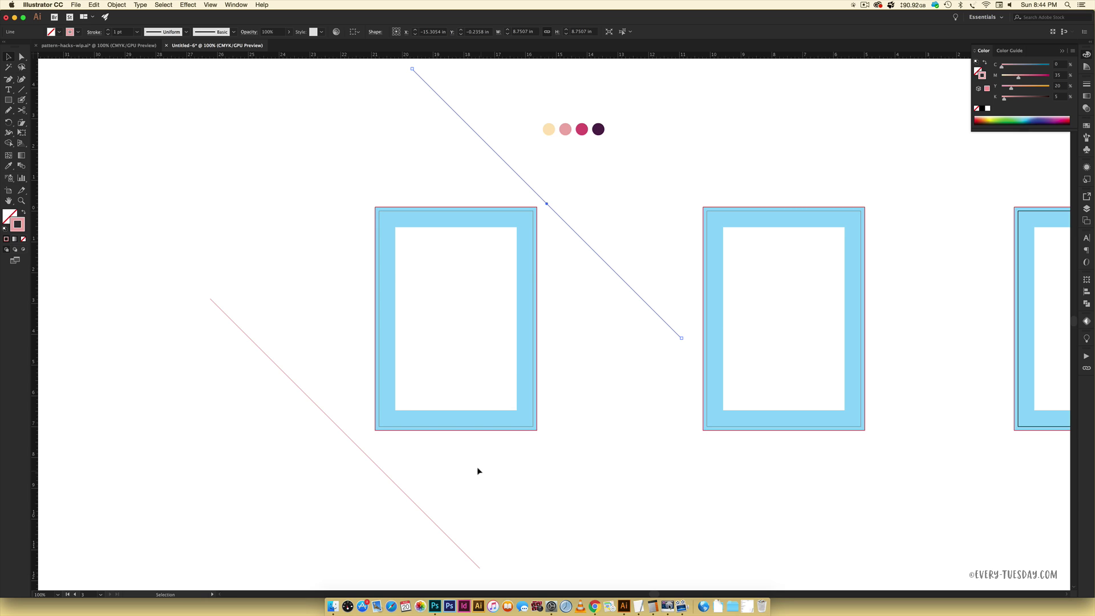
left_click(287, 150)
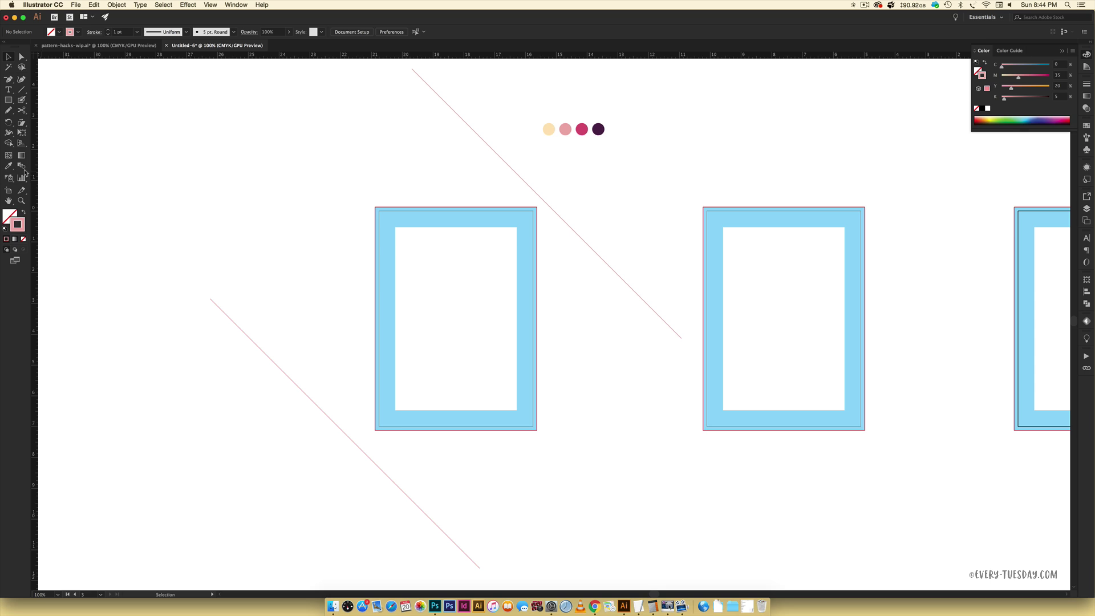
- Configure the Blend tool's spacing to Specified Steps with 65 steps
double_click(24, 169)
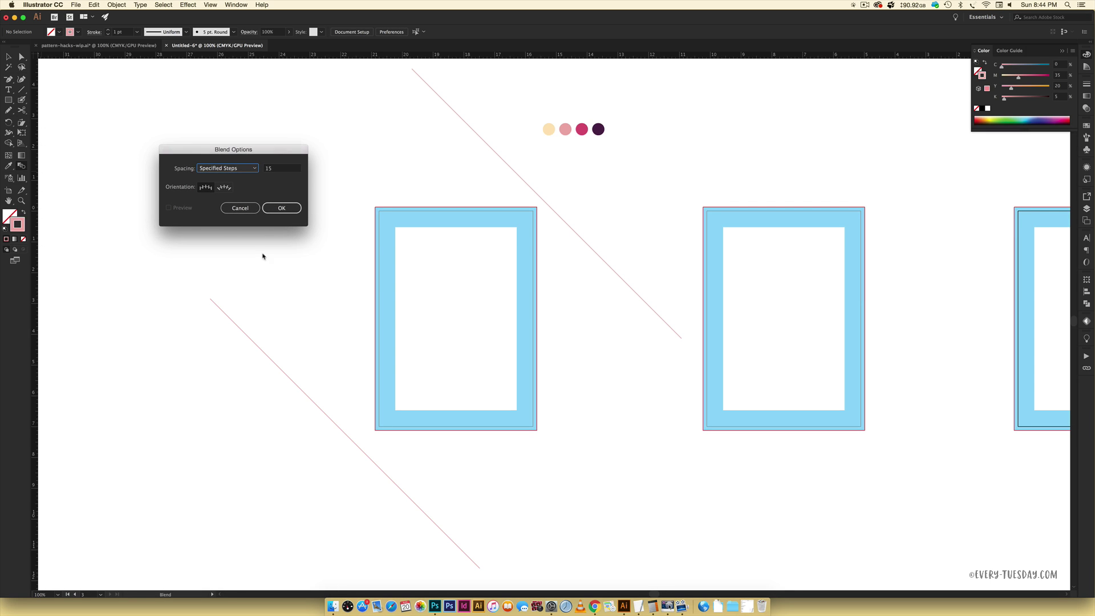
left_click(188, 161)
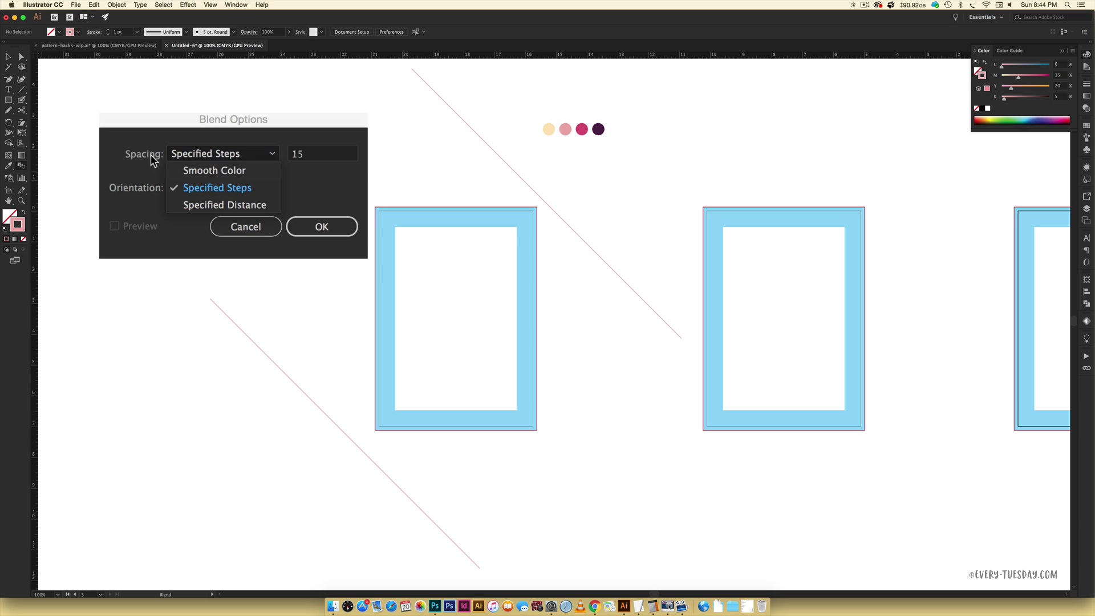
left_click(207, 187)
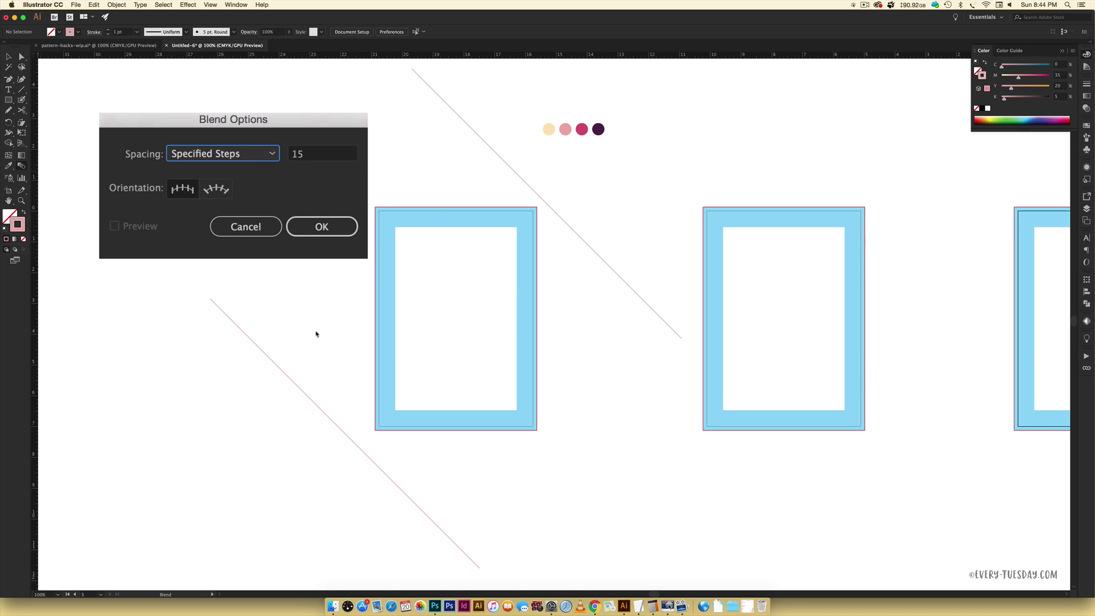
left_click(298, 154)
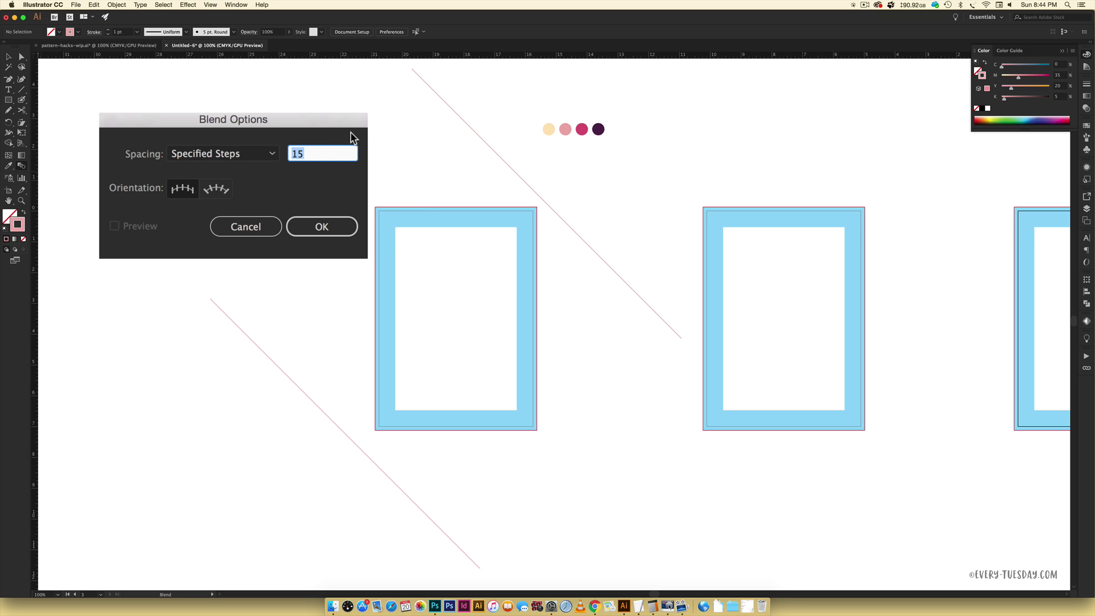
type("65")
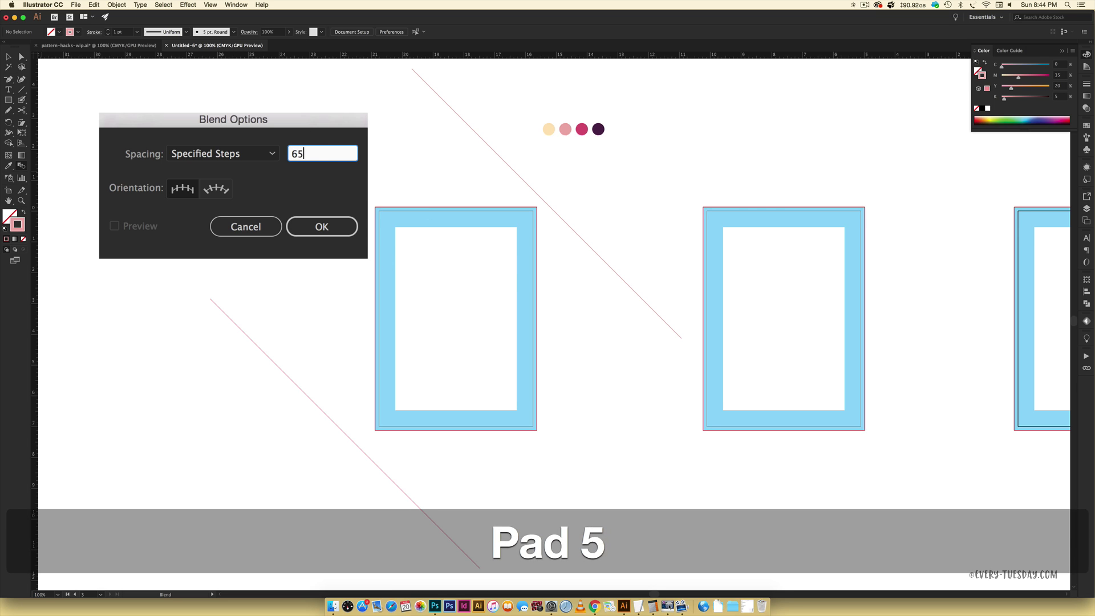
left_click(318, 226)
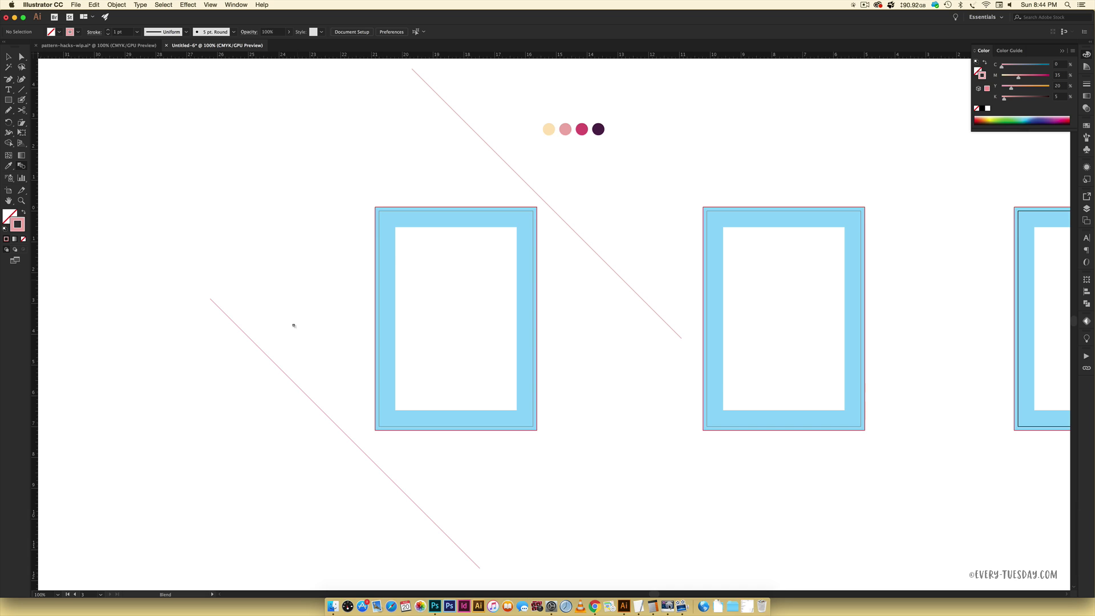
- Blend the two diagonal lines to fill the area over the first frame with parallel stripes
left_click(261, 349)
left_click(455, 111)
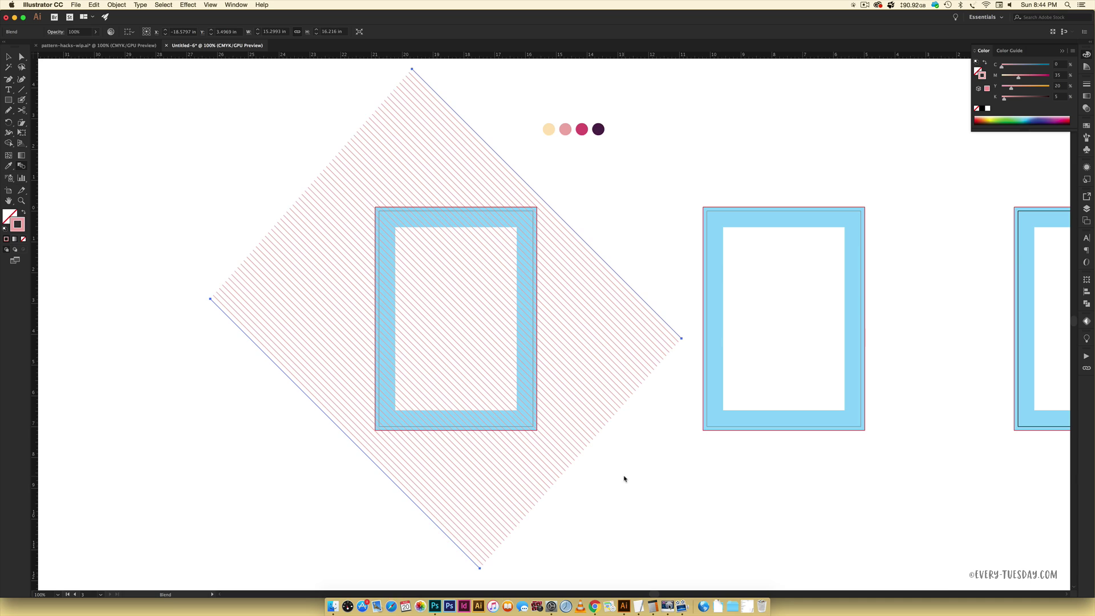
key("v")
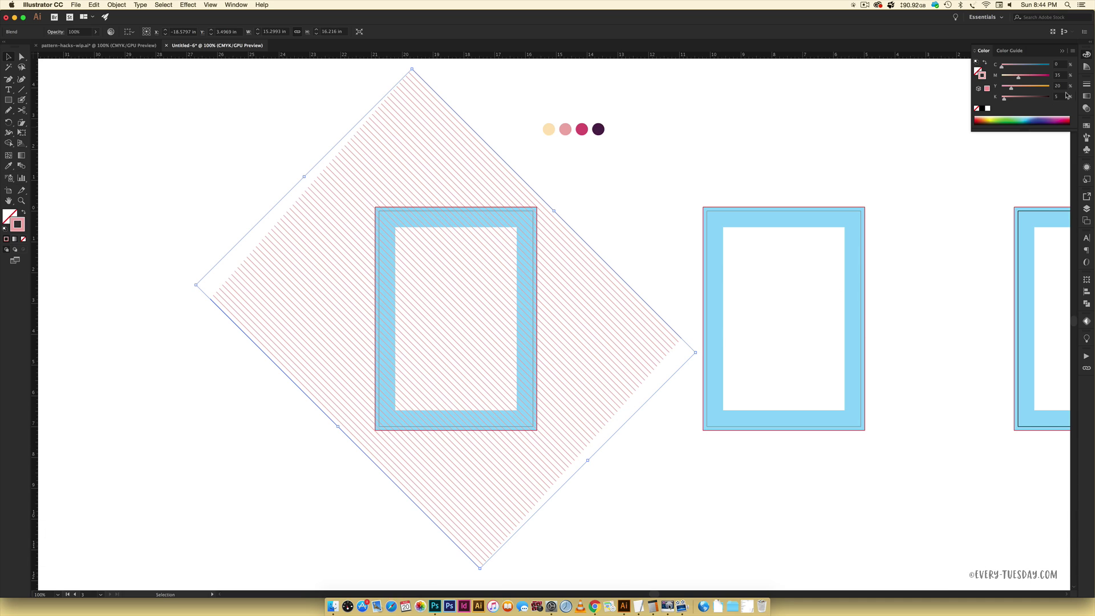
- Set the stroke weight of the blended diagonal stripes to 3 pt
left_click(1087, 85)
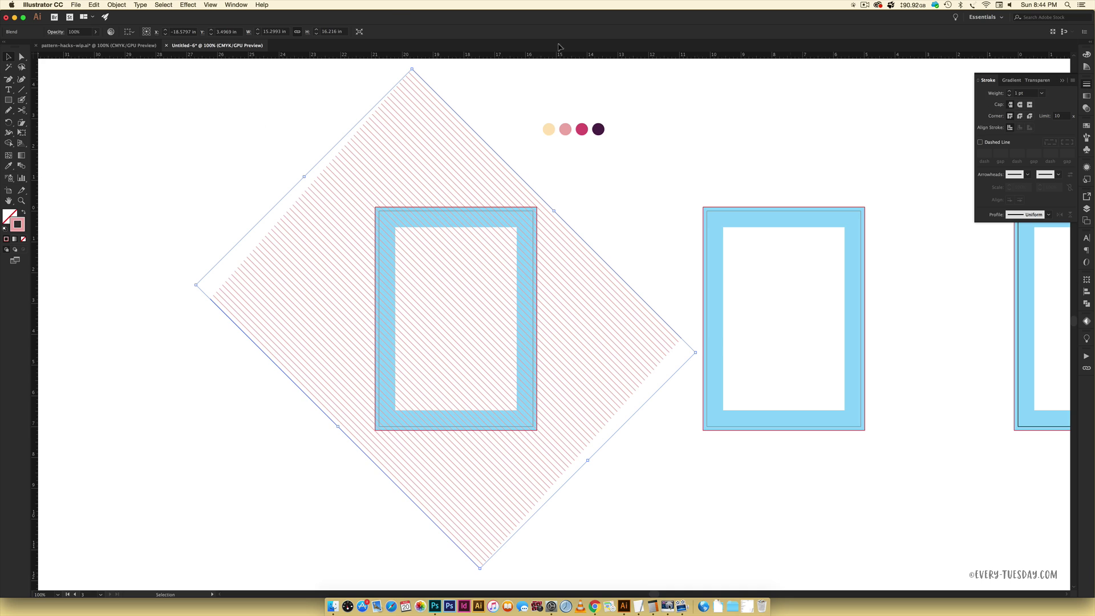
left_click(237, 4)
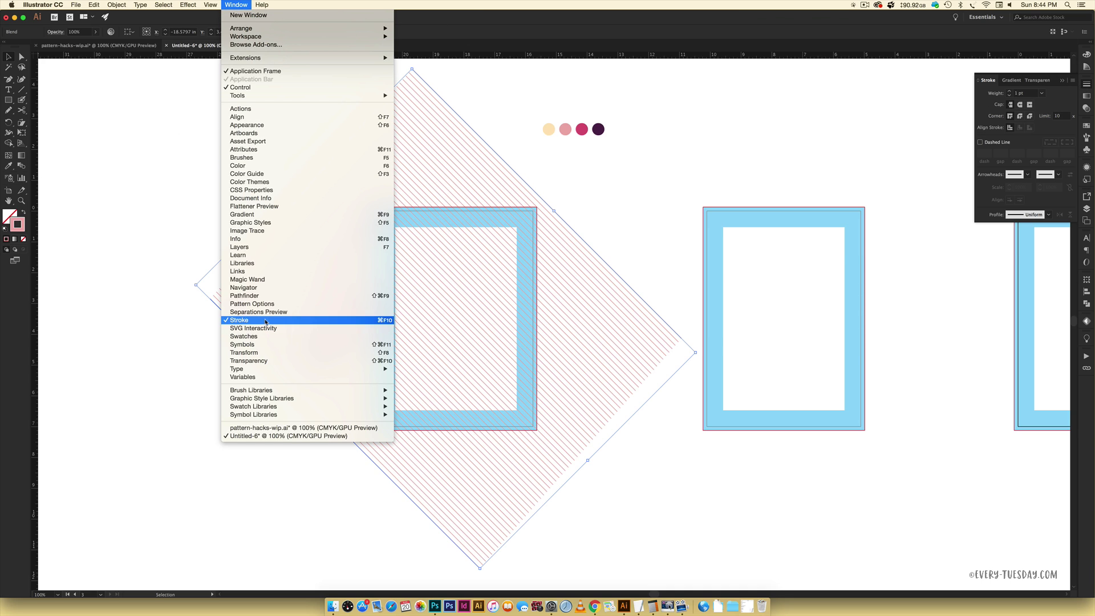
left_click(1044, 101)
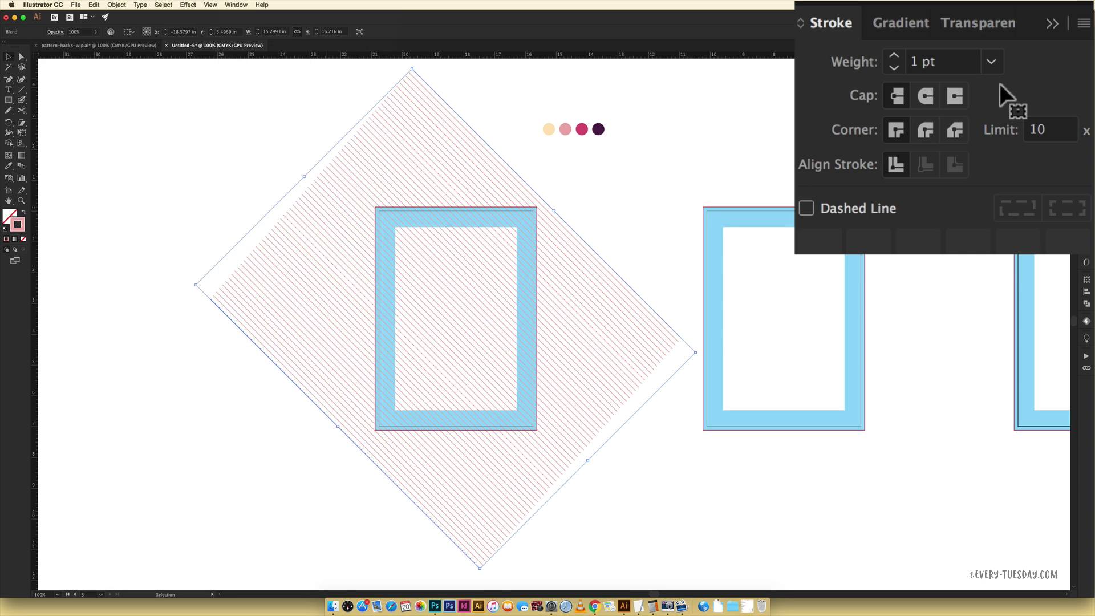
left_click(894, 56)
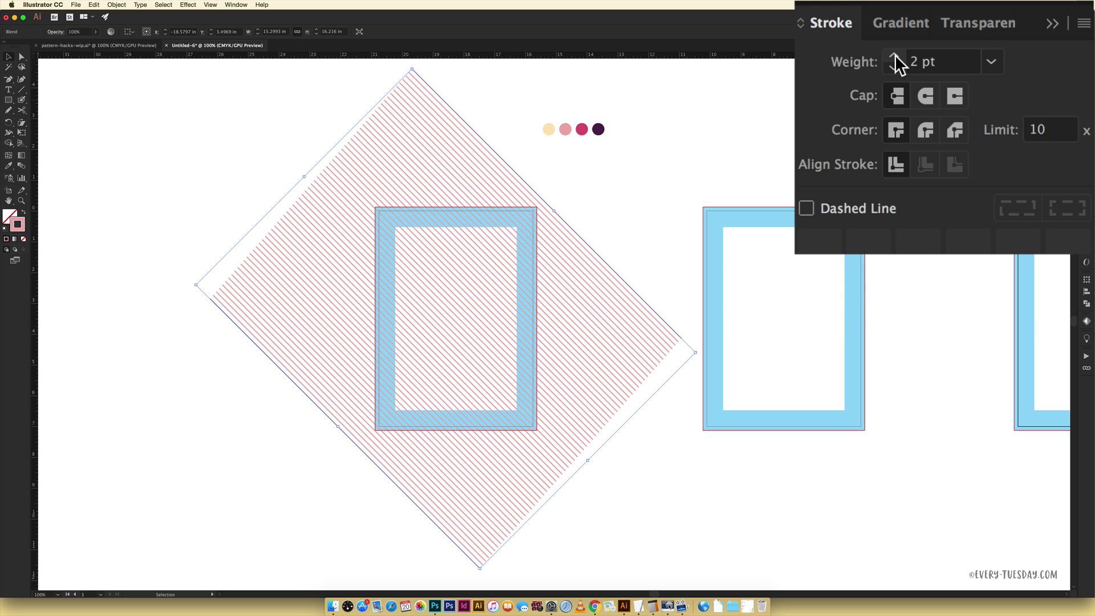
left_click(895, 56)
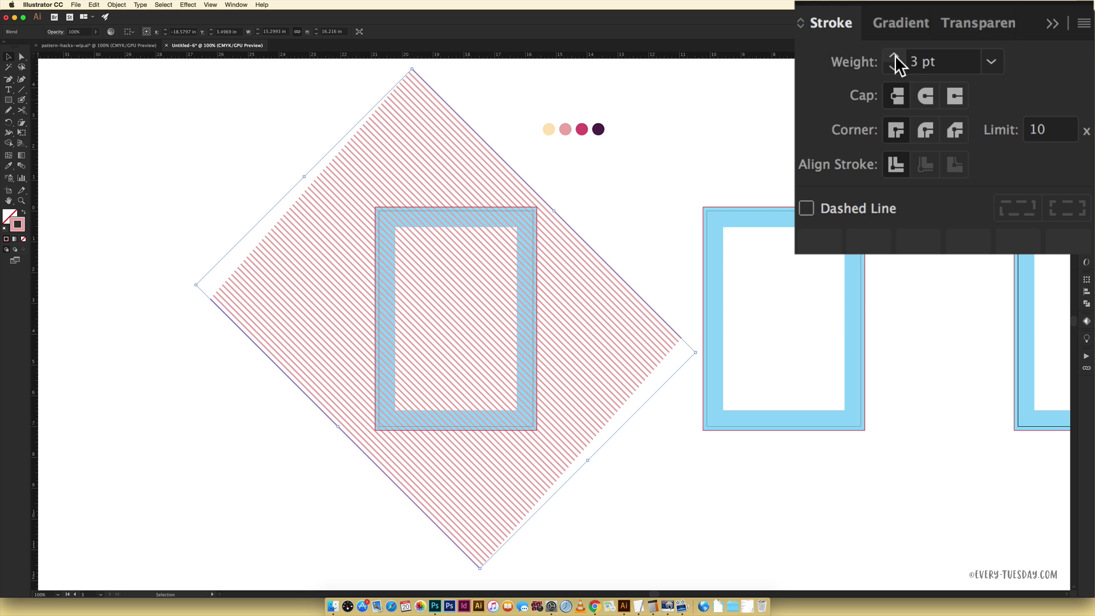
- Set the stroke weight of the diagonal stripes to 2 pt and compare them with the striped sample card
left_click(895, 67)
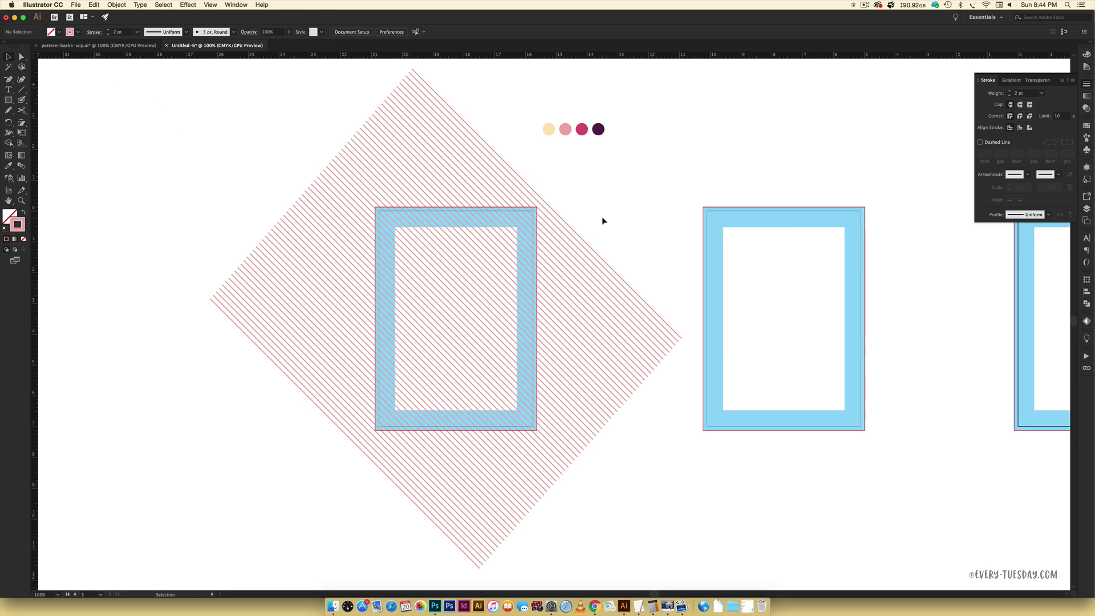
left_click(601, 216)
left_click(117, 46)
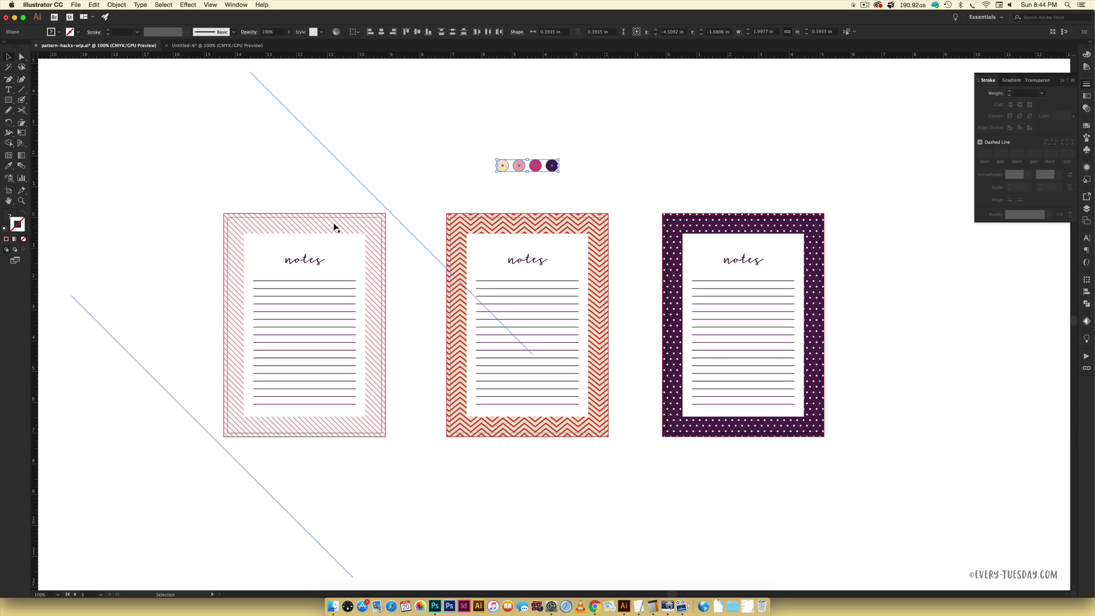
left_click(207, 47)
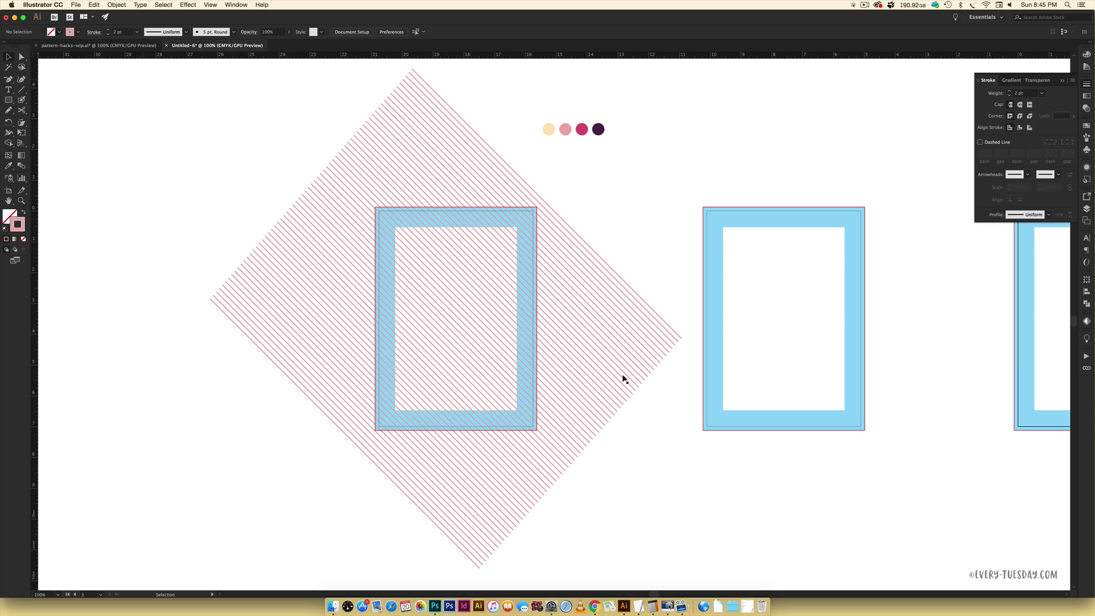
- Send the blended diagonal stripes to the back, behind the first card's blue frame
left_click(472, 157)
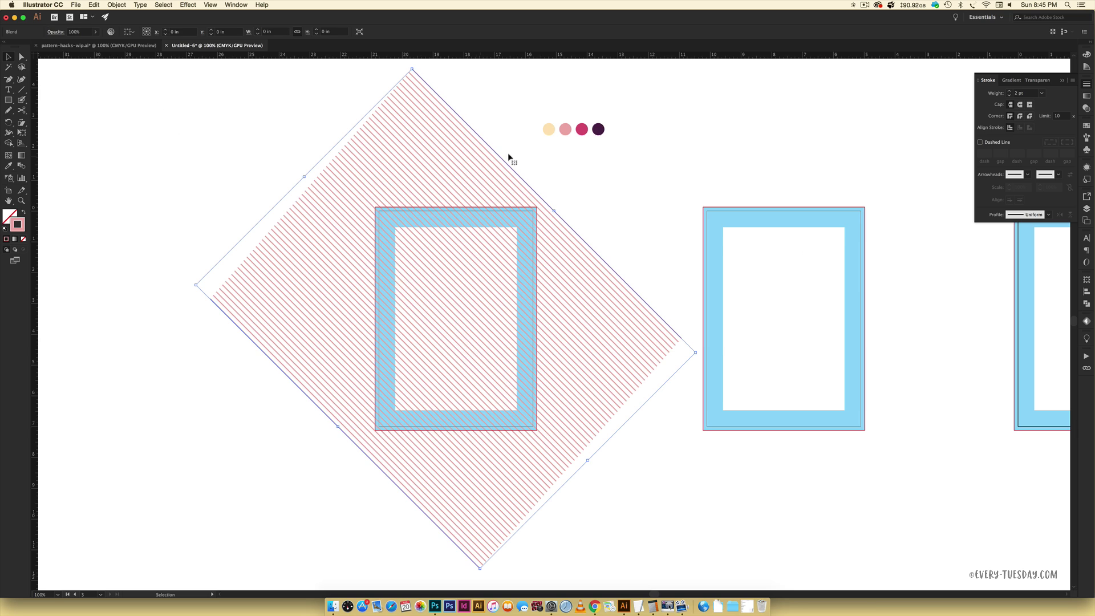
right_click(450, 169)
mouse_move(474, 249)
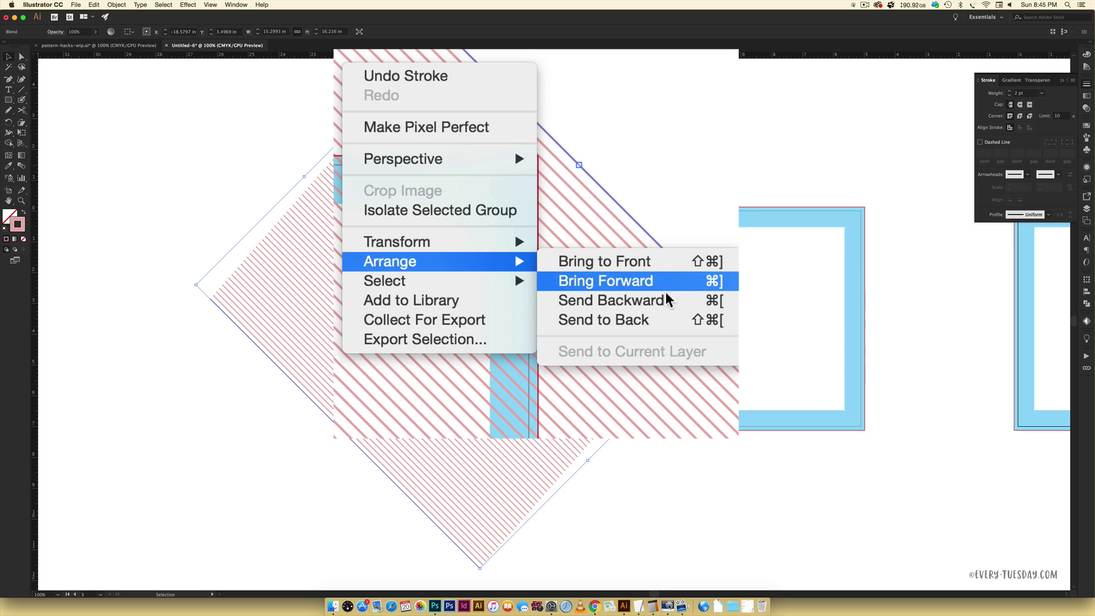
left_click(656, 320)
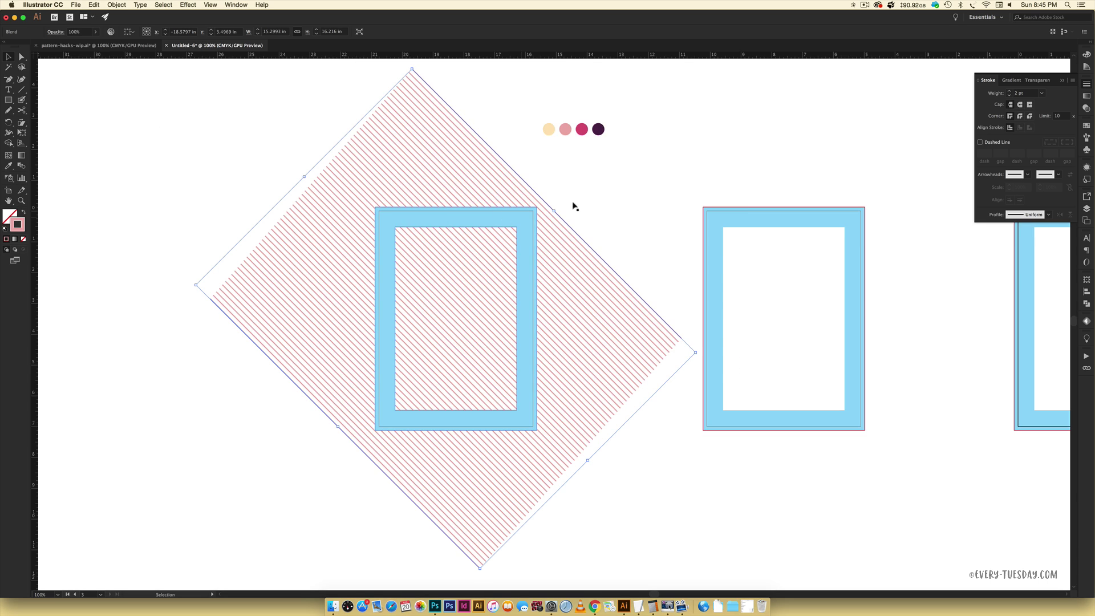
left_click(574, 207)
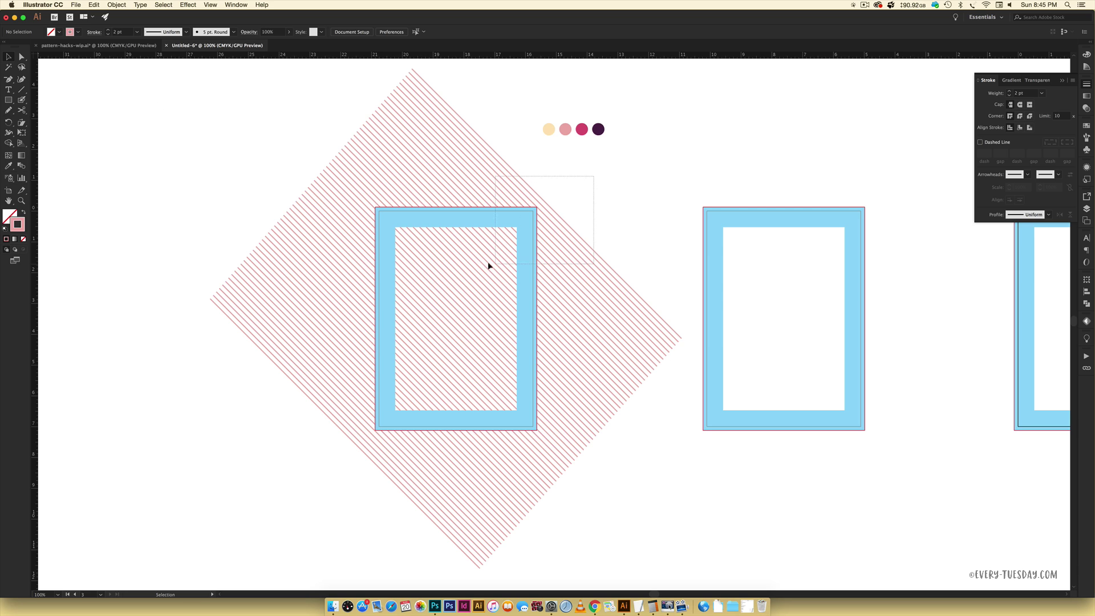
- Make a clipping mask from the first card's frame and the diagonal stripes
left_click_drag(489, 266, 470, 272)
right_click(500, 219)
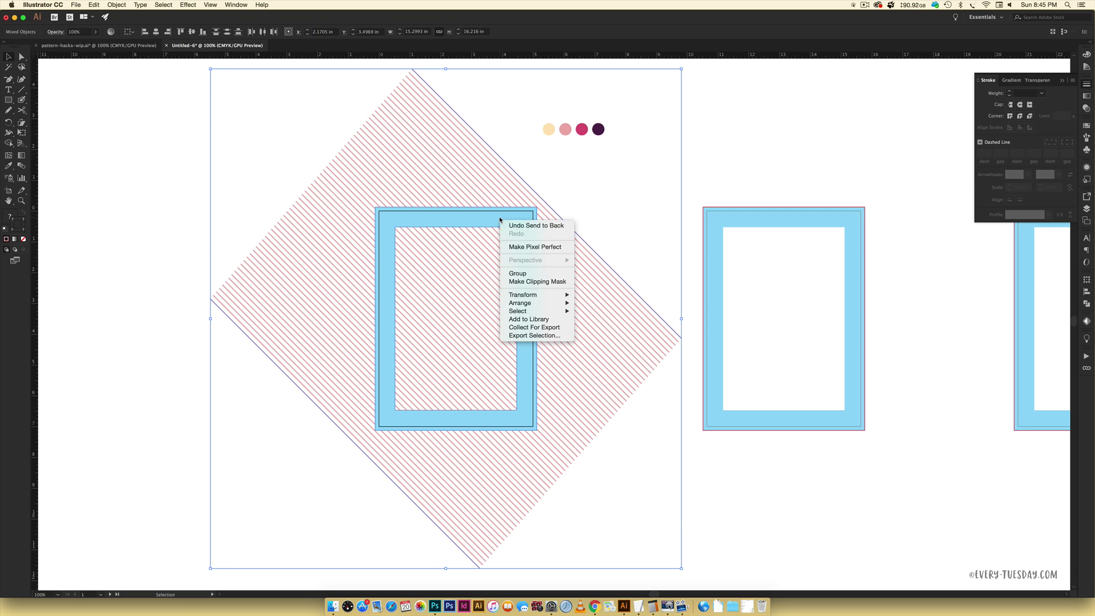
left_click(531, 282)
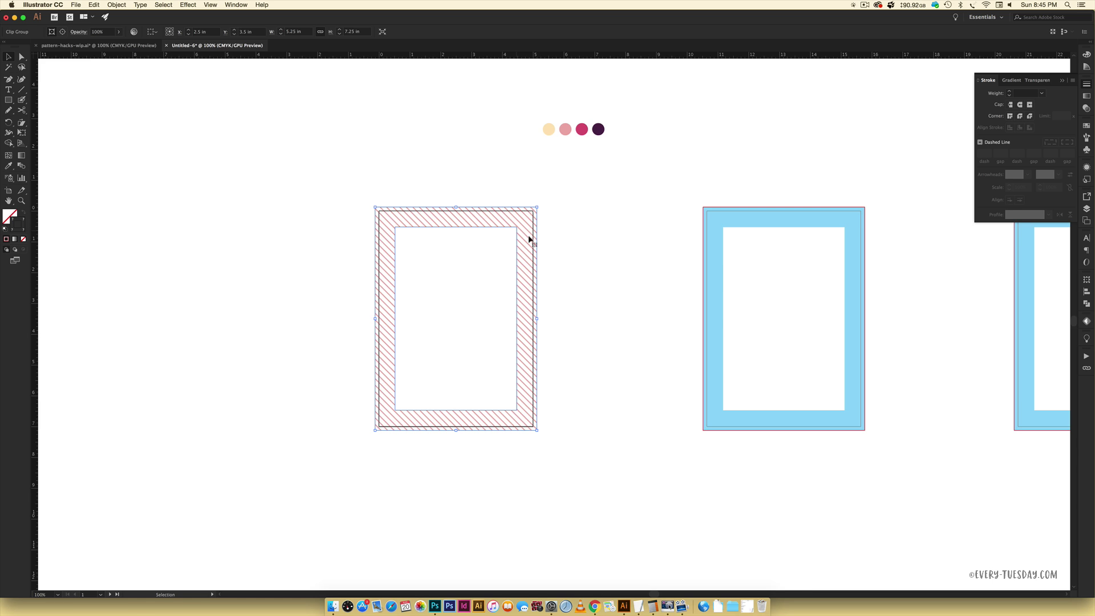
left_click(551, 431)
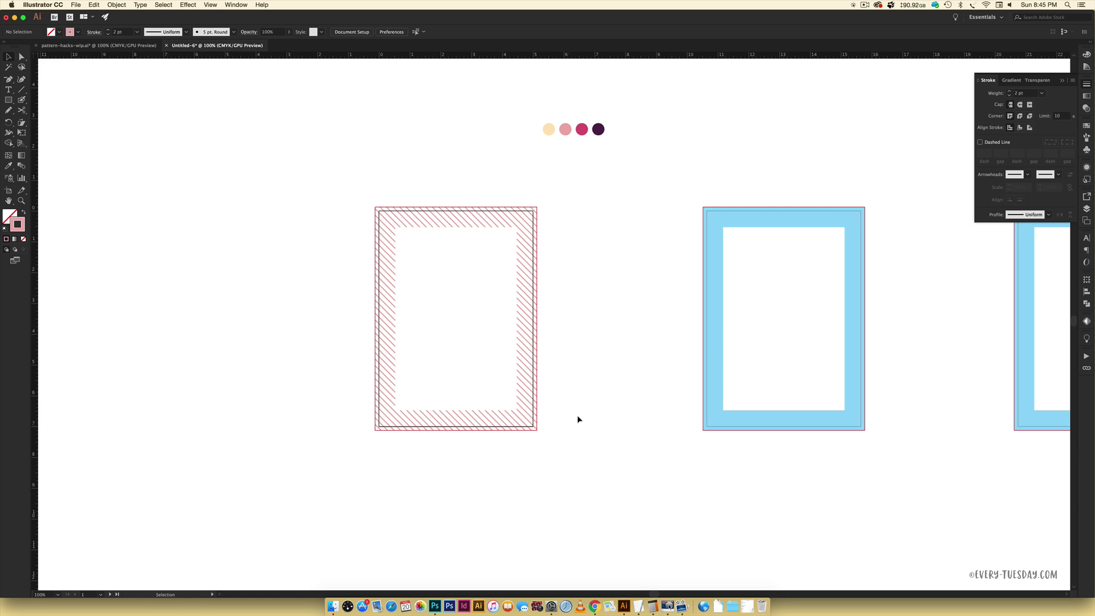
- Check the chevron sample card and fill the second card's frame with the cream palette color
scroll(594, 402, "right", 10)
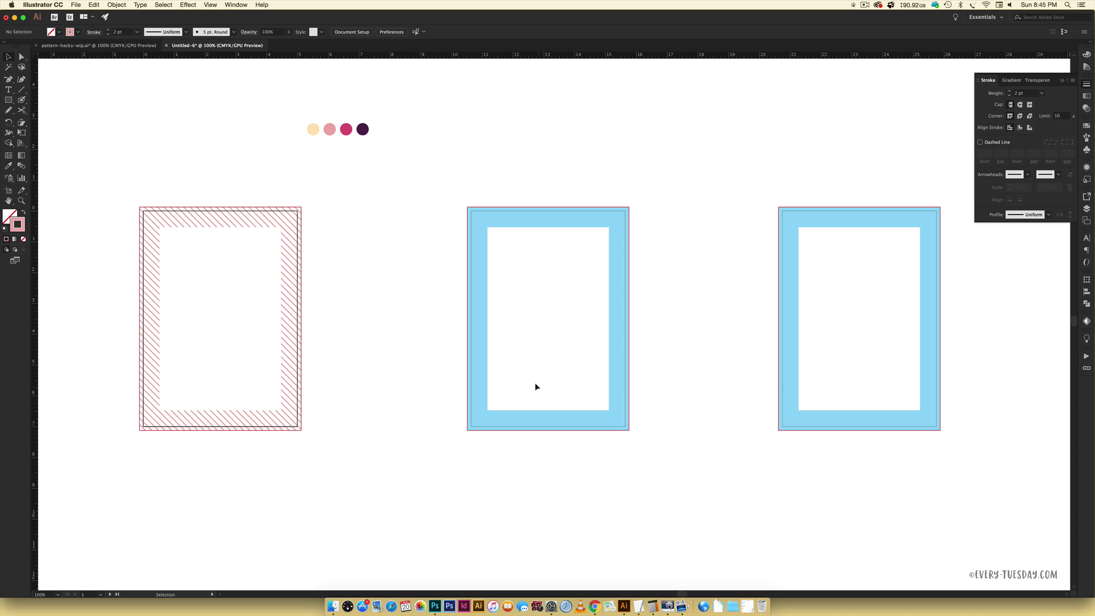
scroll(539, 388, "right", 1)
left_click(132, 46)
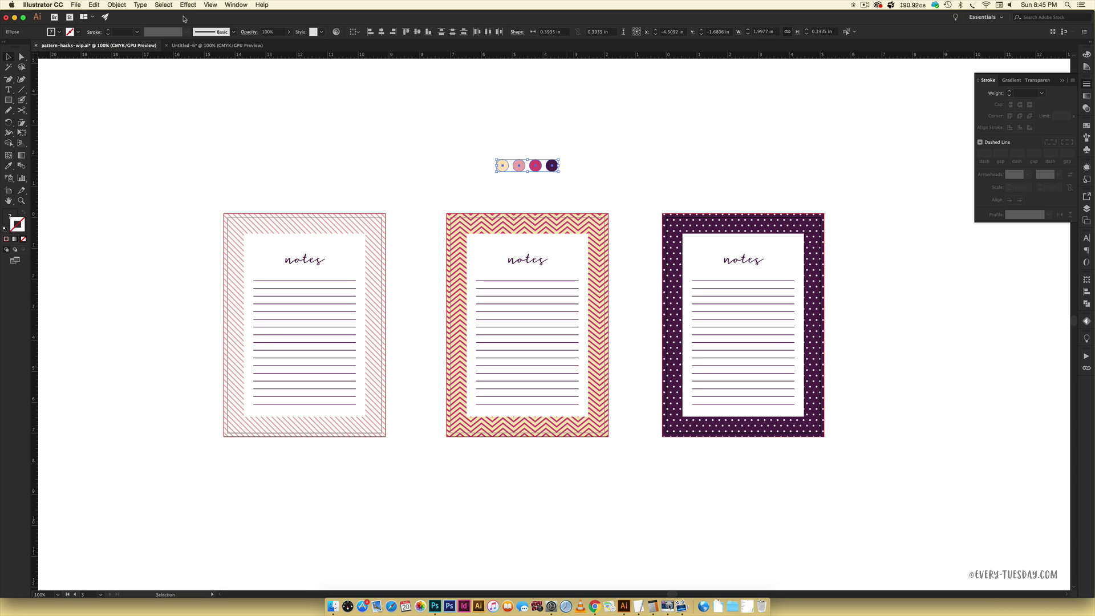
left_click(217, 46)
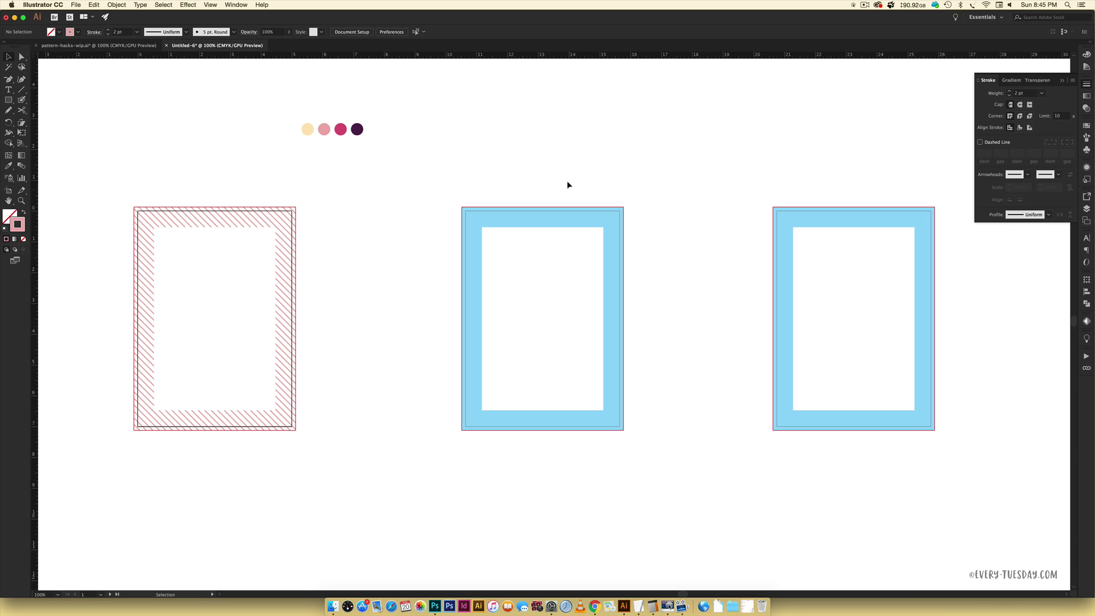
left_click(506, 225)
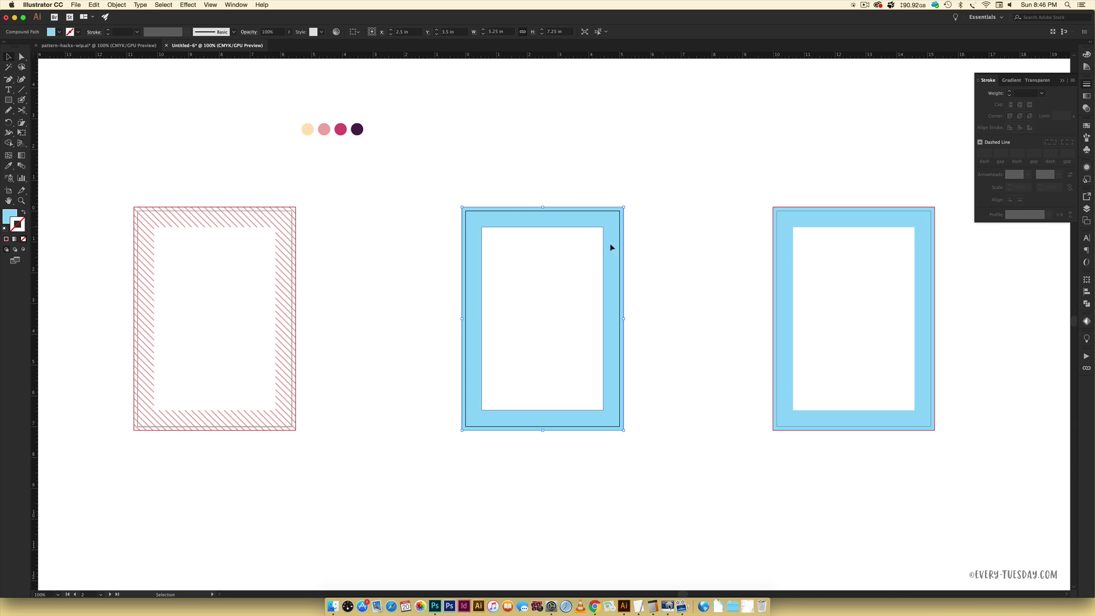
key("i")
left_click(308, 131)
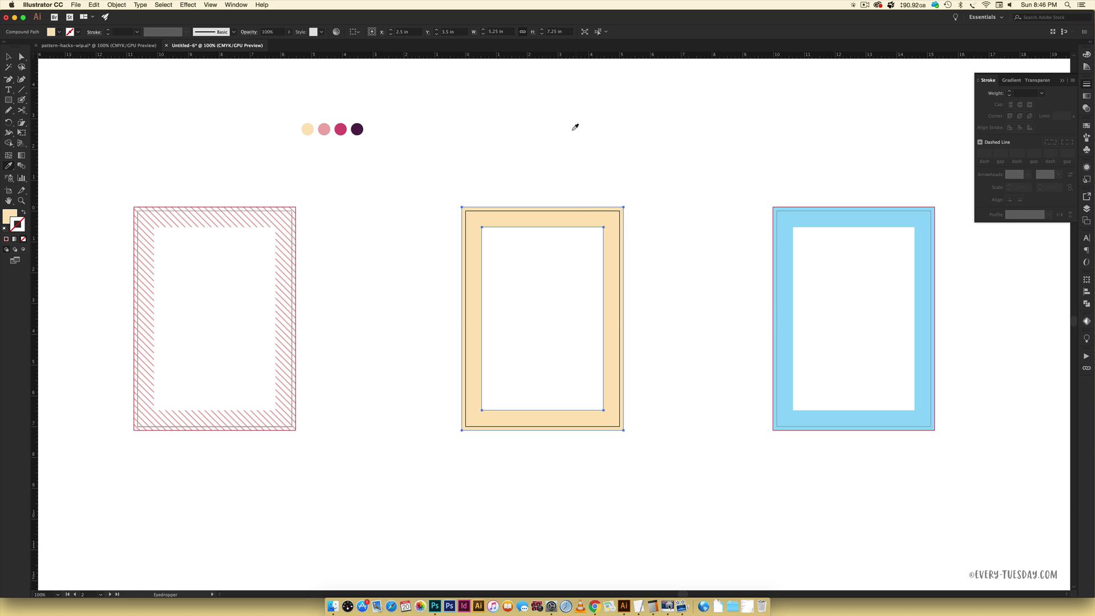
key("v")
left_click(600, 165)
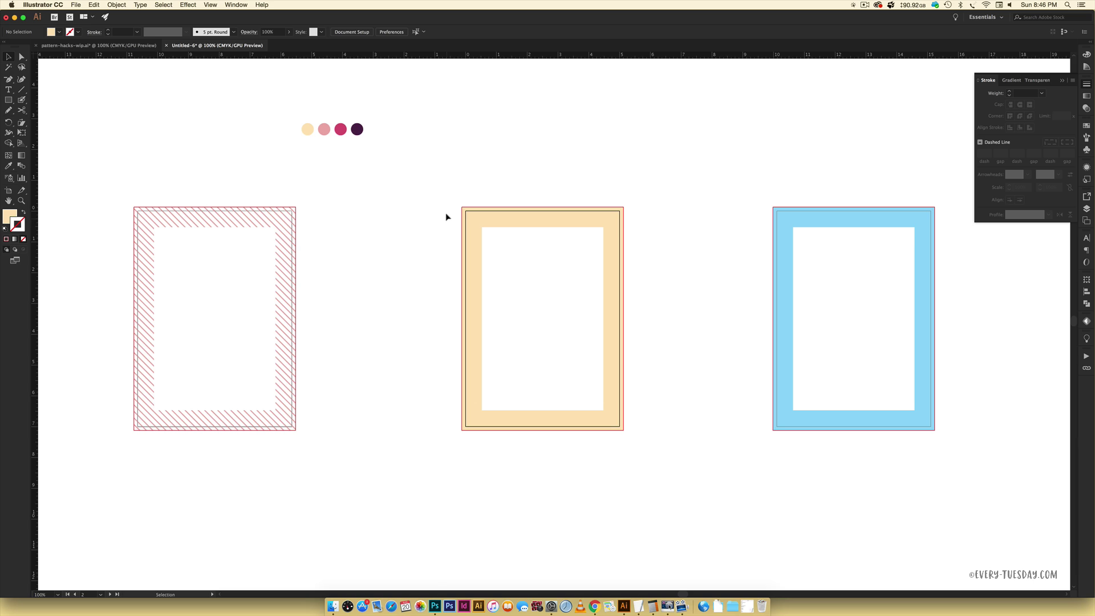
- Draw a horizontal line about 6.25 in wide just above the second frame, with no fill and the palette's magenta as stroke
left_click(23, 212)
key("i")
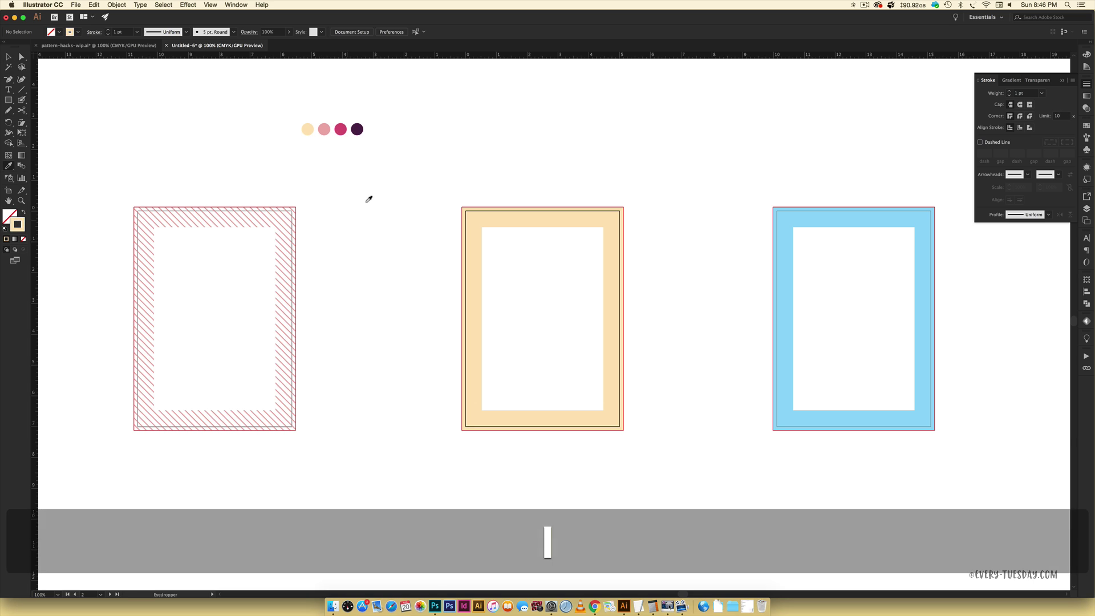
left_click(340, 127, "shift")
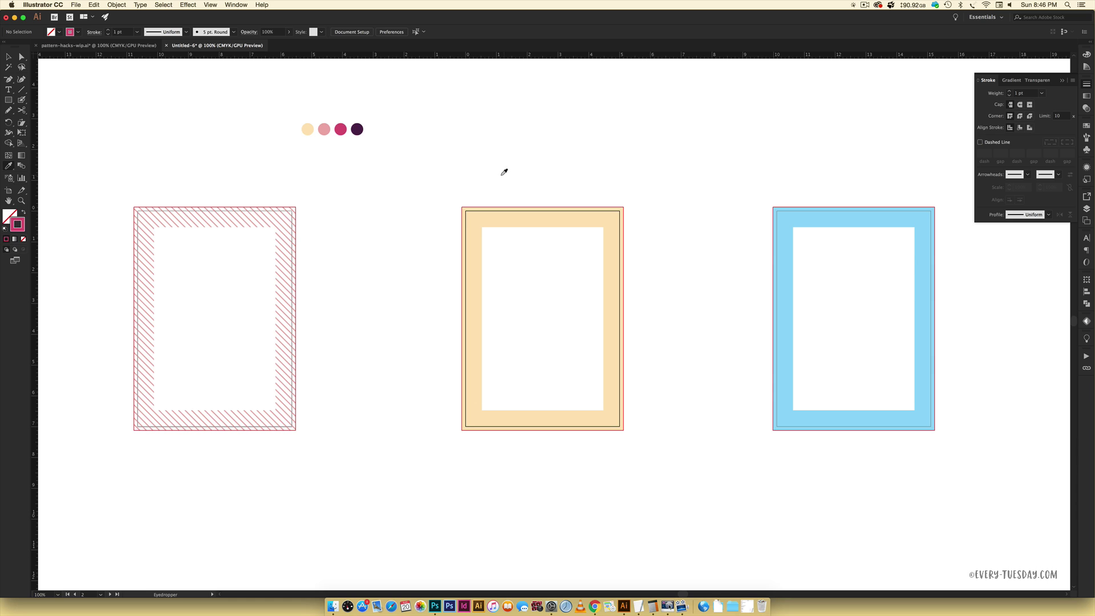
key("backslash")
left_click_drag(445, 189, 762, 172)
key("shift")
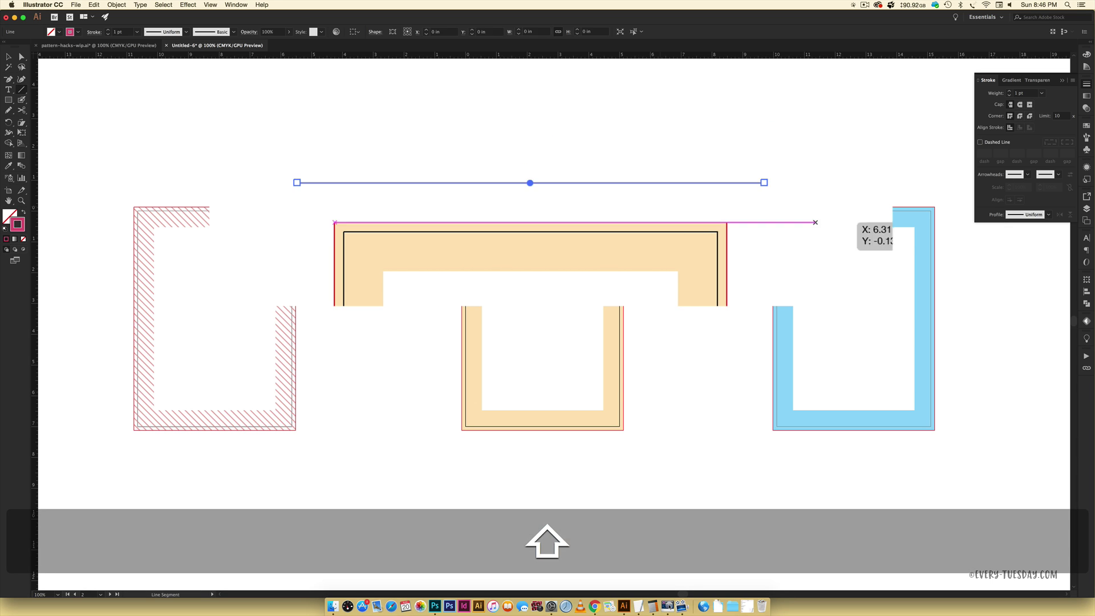
- Set the stroke weight of the horizontal magenta line to 3 pt
left_click(1010, 93)
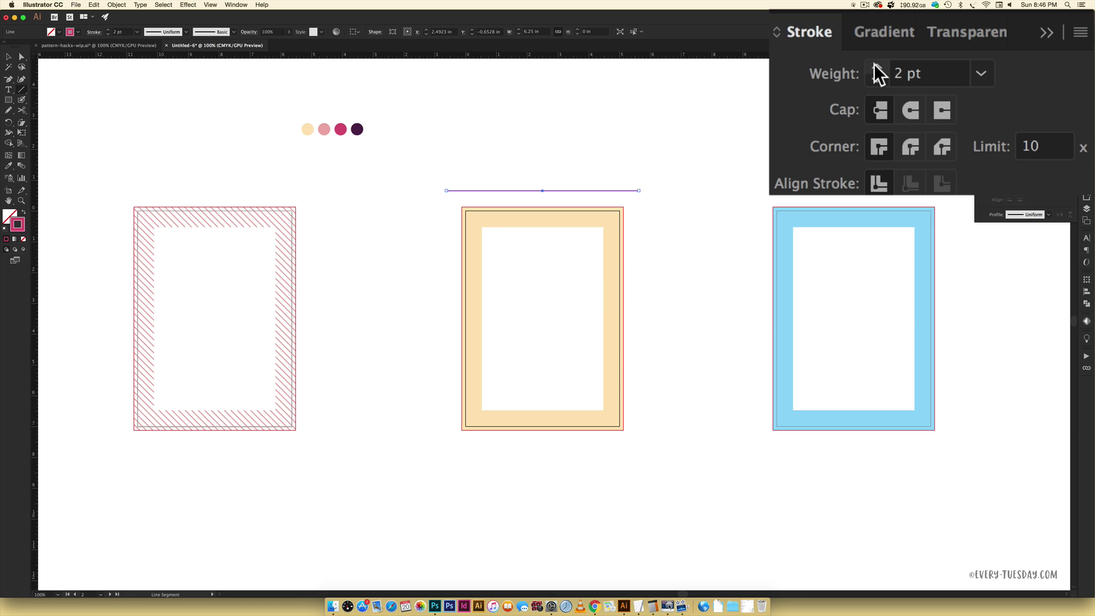
left_click(1010, 93)
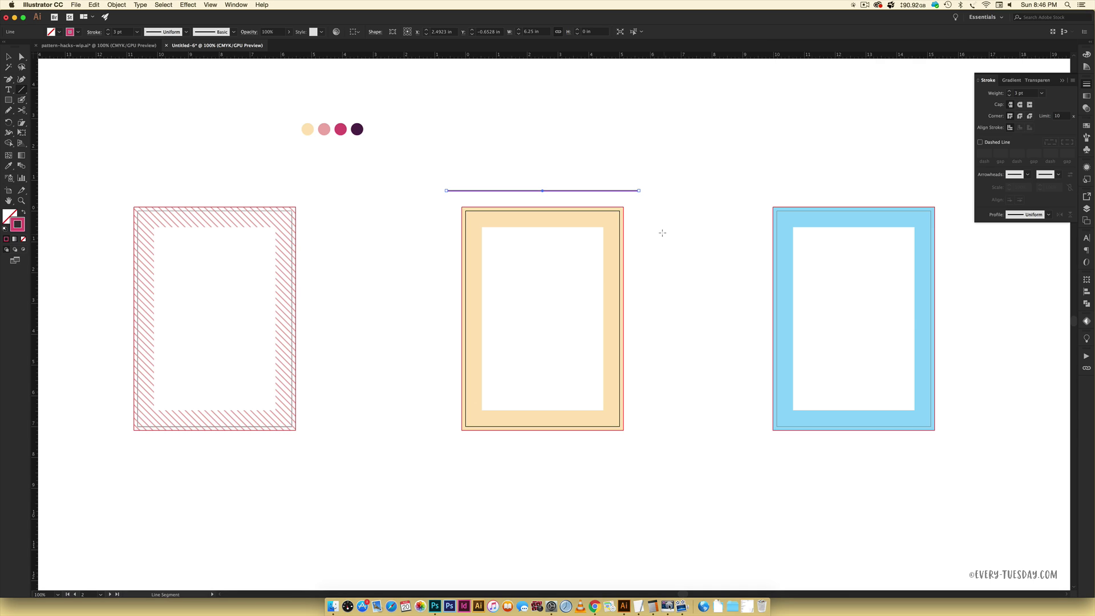
key("v")
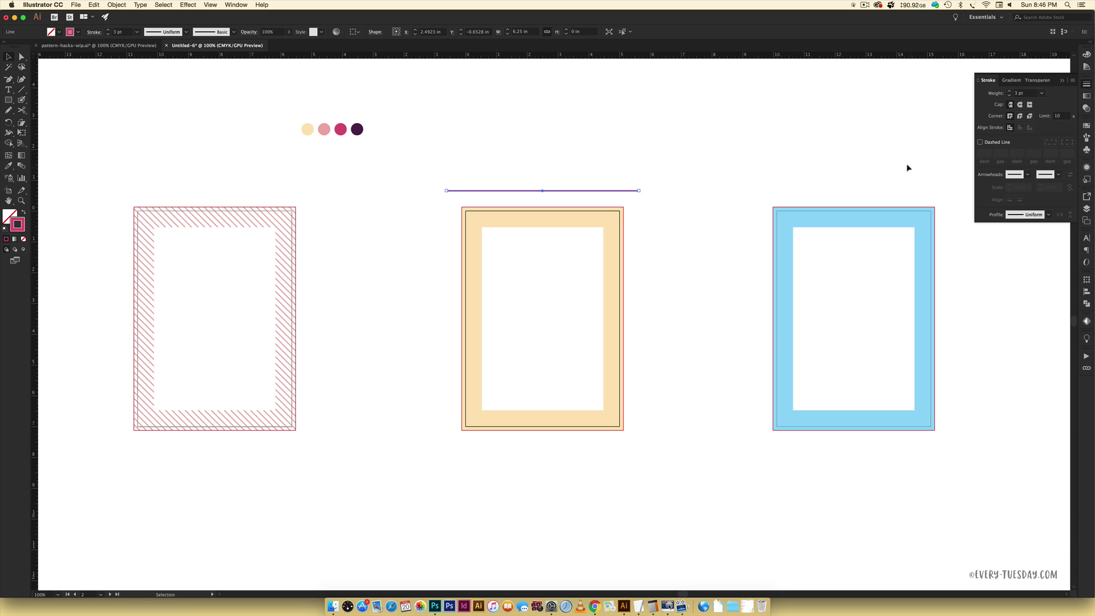
- Apply a Zig Zag effect to the magenta line with preview on, 0.1 in absolute size, 31 ridges per segment and corner points
left_click(1087, 169)
left_click(236, 5)
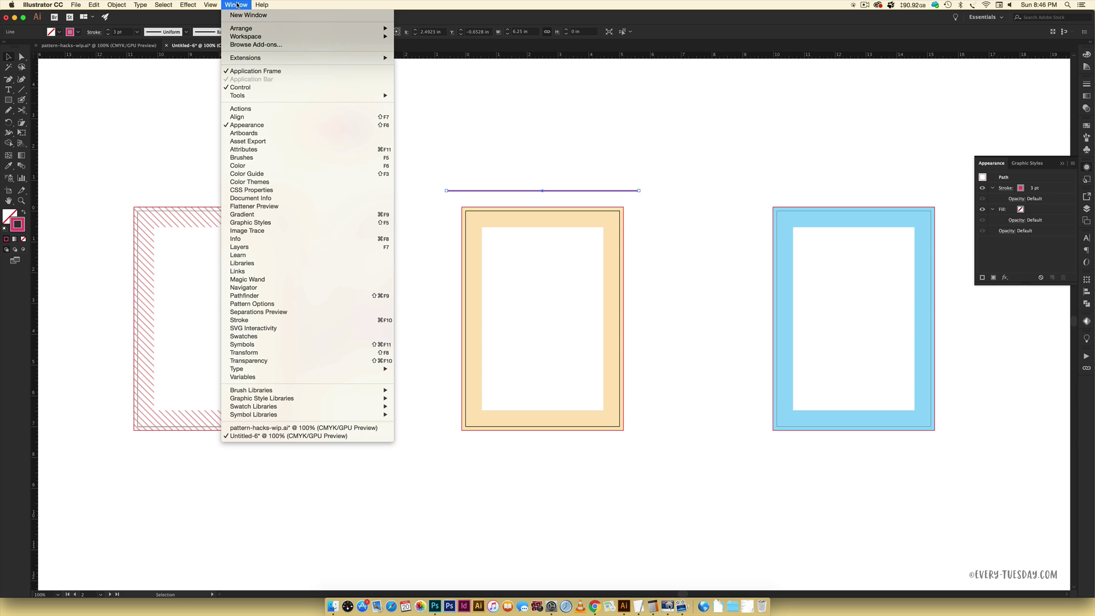
left_click(996, 255)
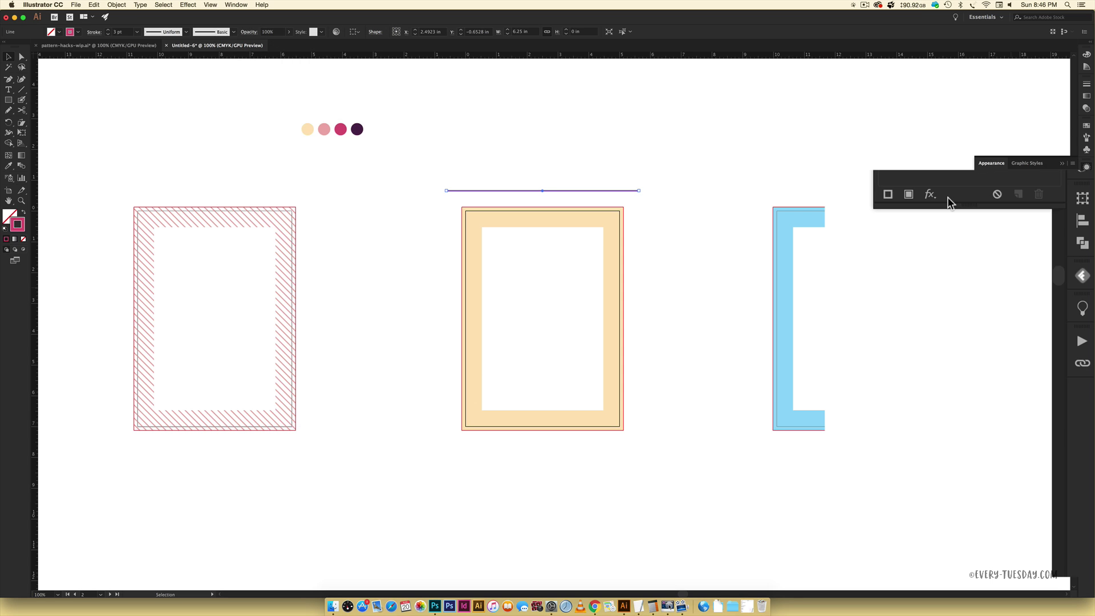
left_click(930, 196)
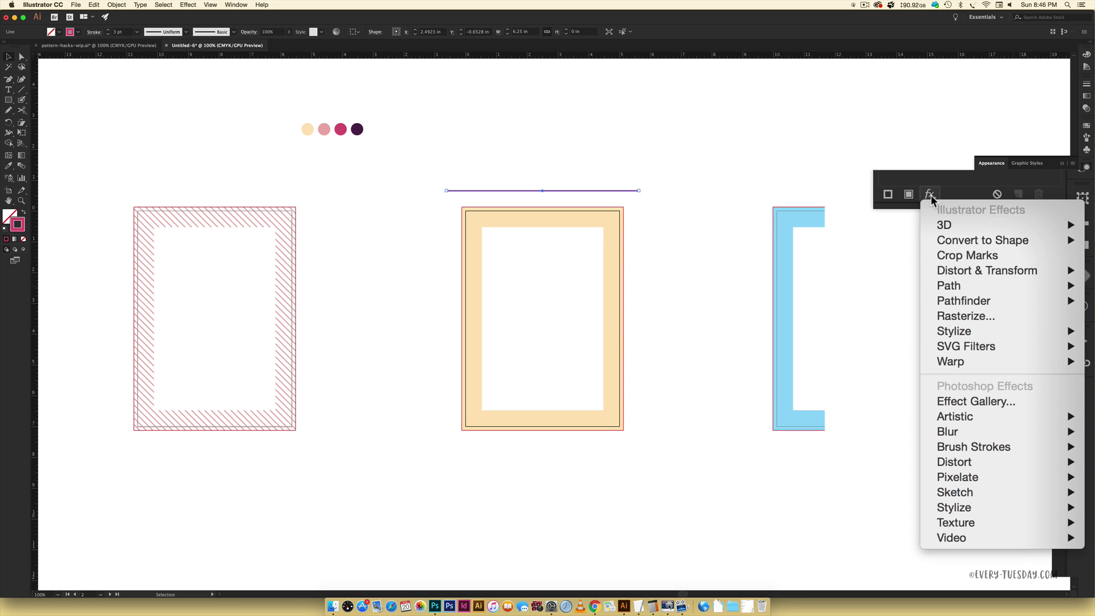
mouse_move(1035, 318)
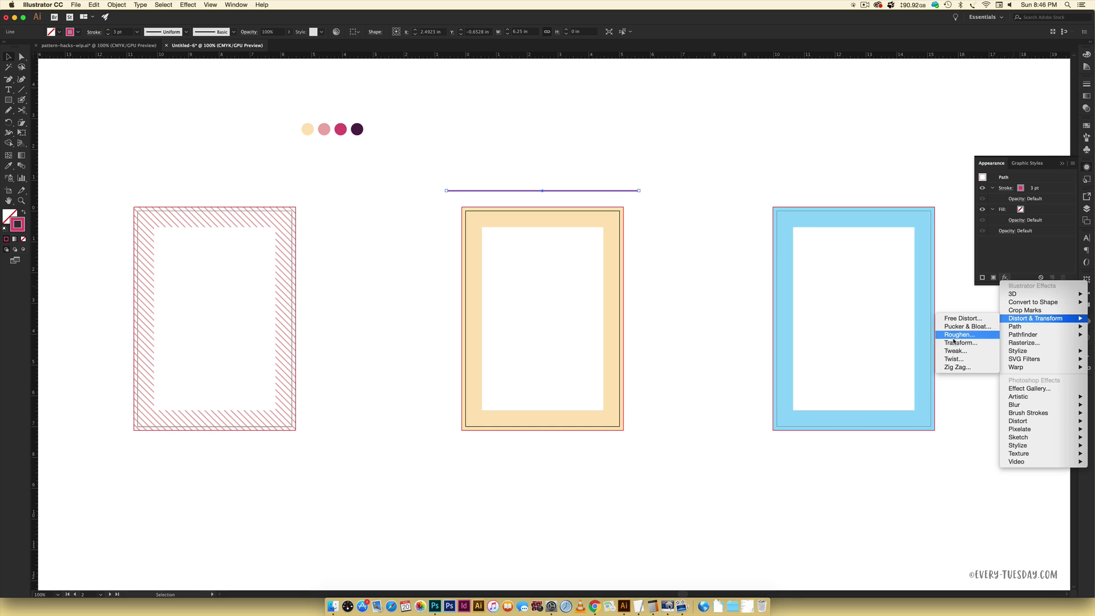
left_click(950, 367)
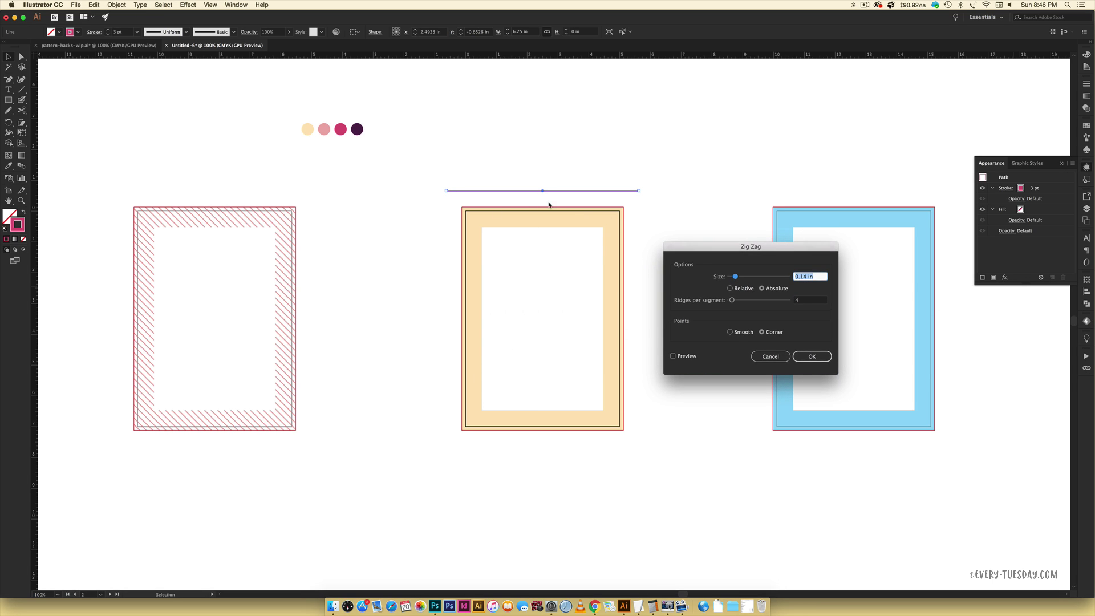
left_click(673, 356)
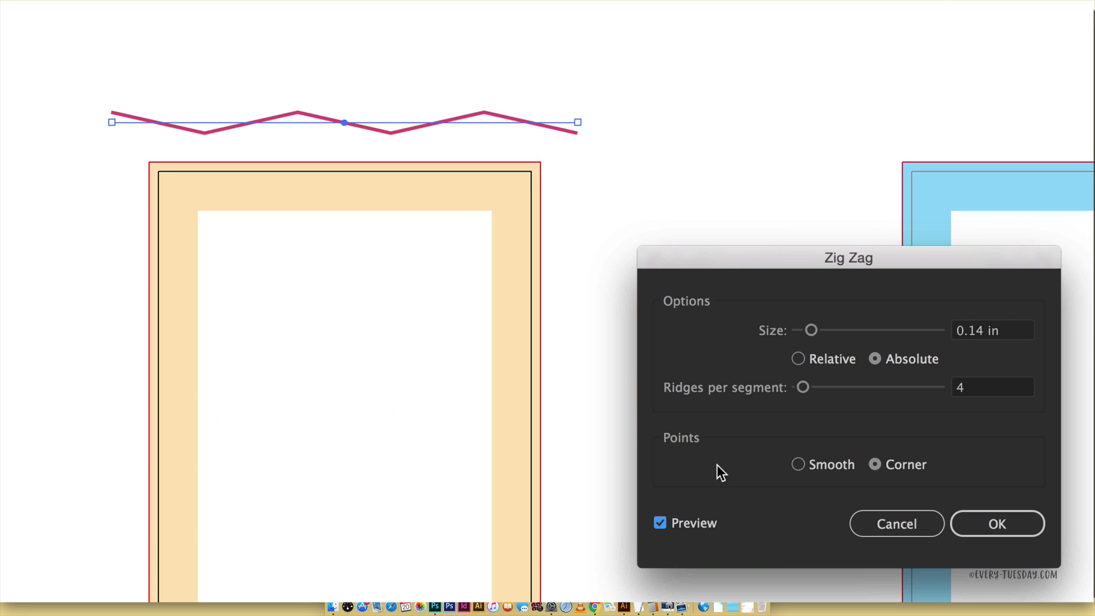
mouse_move(815, 333)
left_mouse_down()
mouse_move(875, 331)
mouse_move(817, 331)
left_mouse_up()
left_click_drag(804, 388, 833, 387)
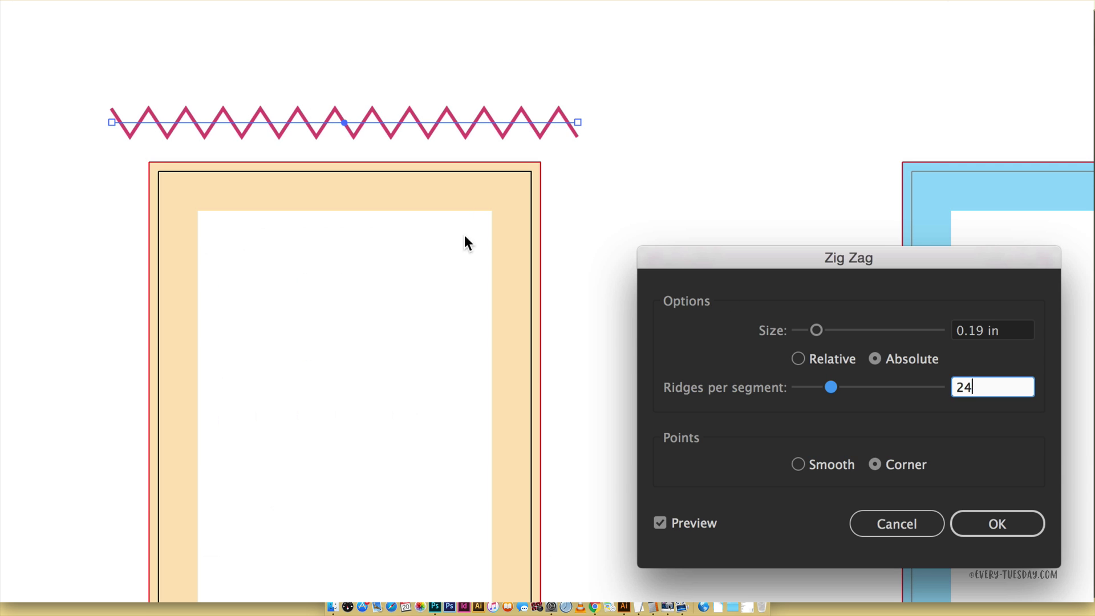
left_click_drag(833, 390, 842, 388)
left_click_drag(817, 330, 804, 328)
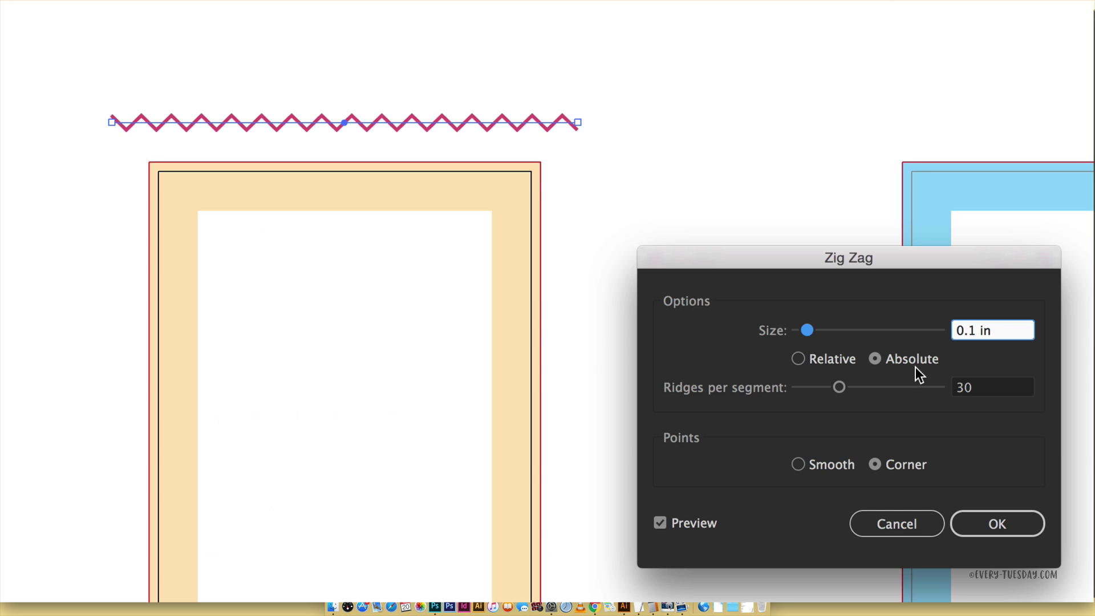
left_click_drag(835, 388, 837, 387)
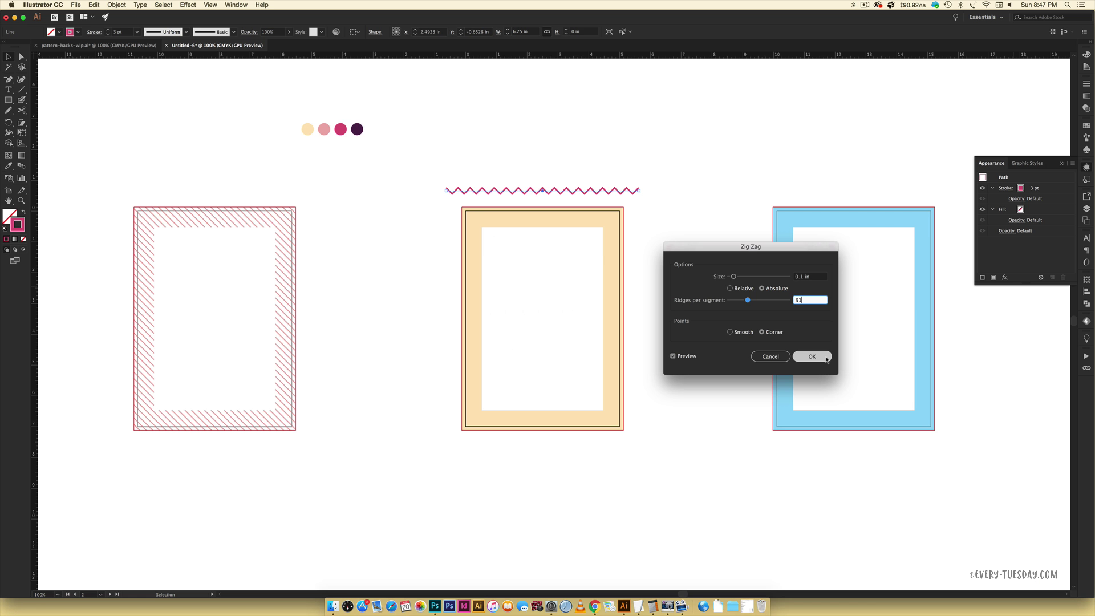
left_click(1031, 525)
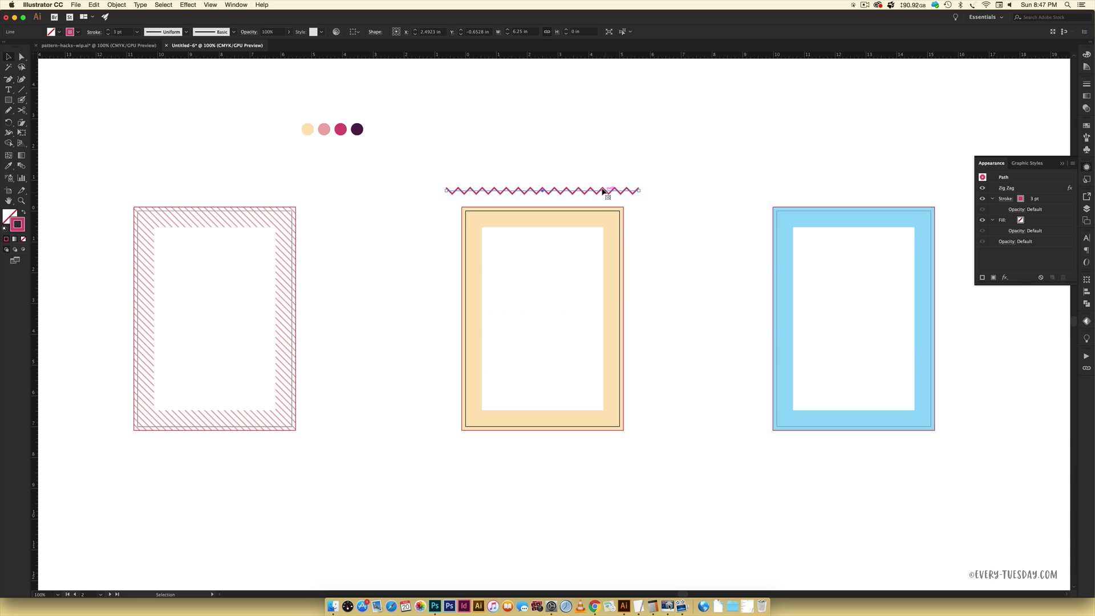
- Duplicate the zigzag line straight down to just below the second frame
key("alt")
left_click_drag(601, 206, 603, 449)
key("shift")
left_click(678, 338)
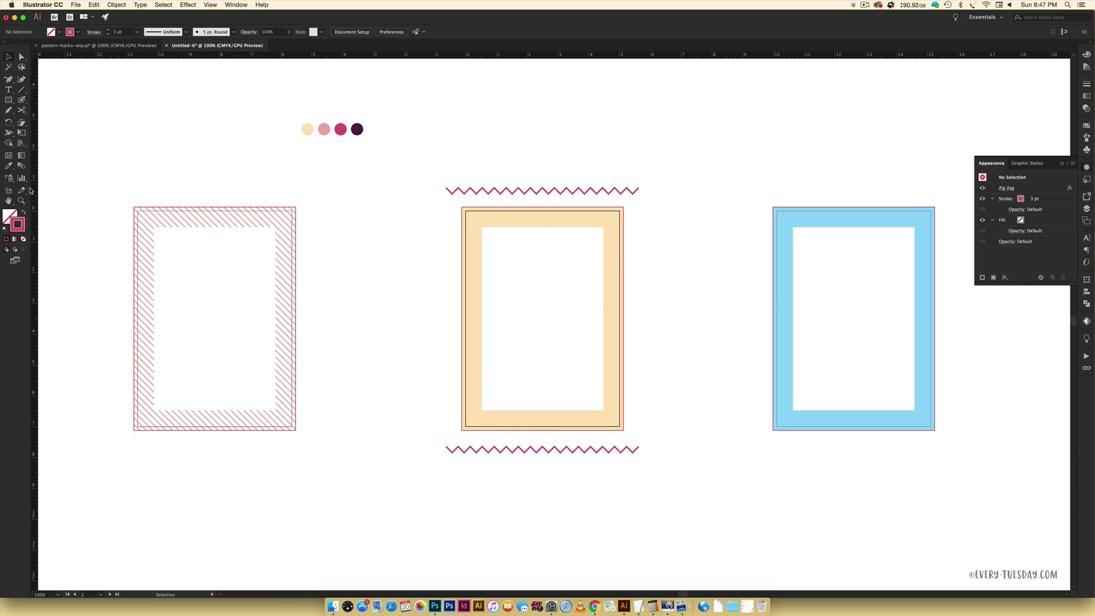
- Blend the two zigzag lines above and below the second frame using 50 specified steps
double_click(23, 168)
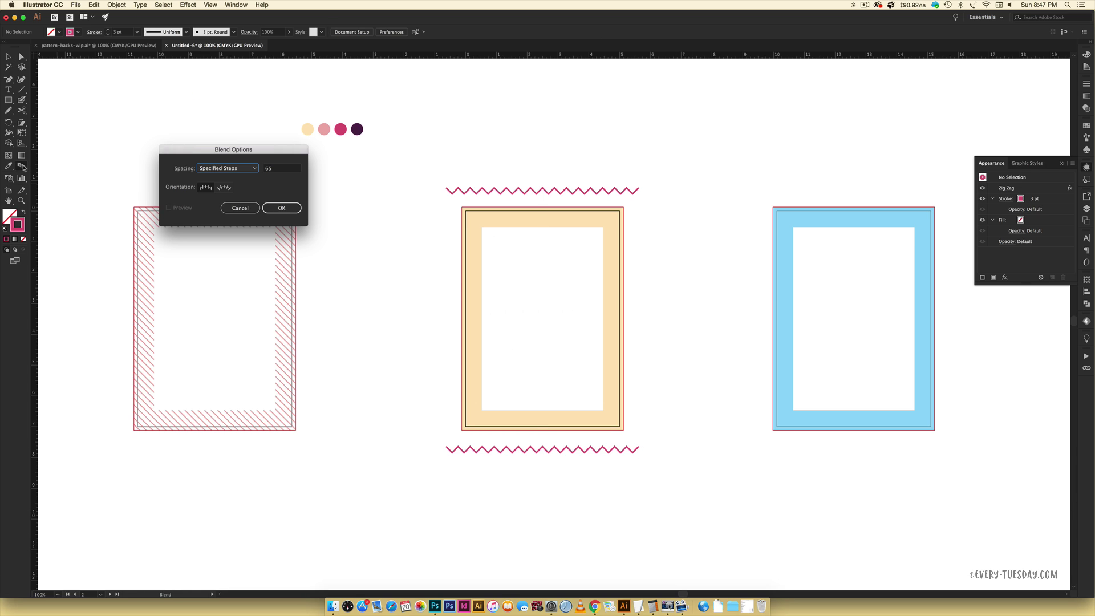
key("Tab")
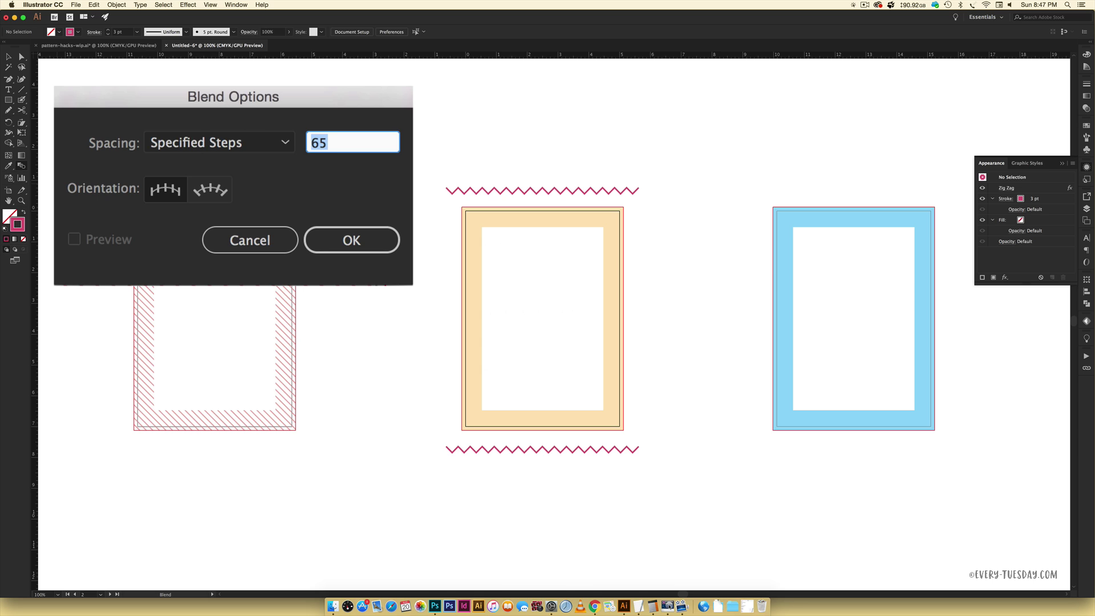
type("50")
left_click(337, 243)
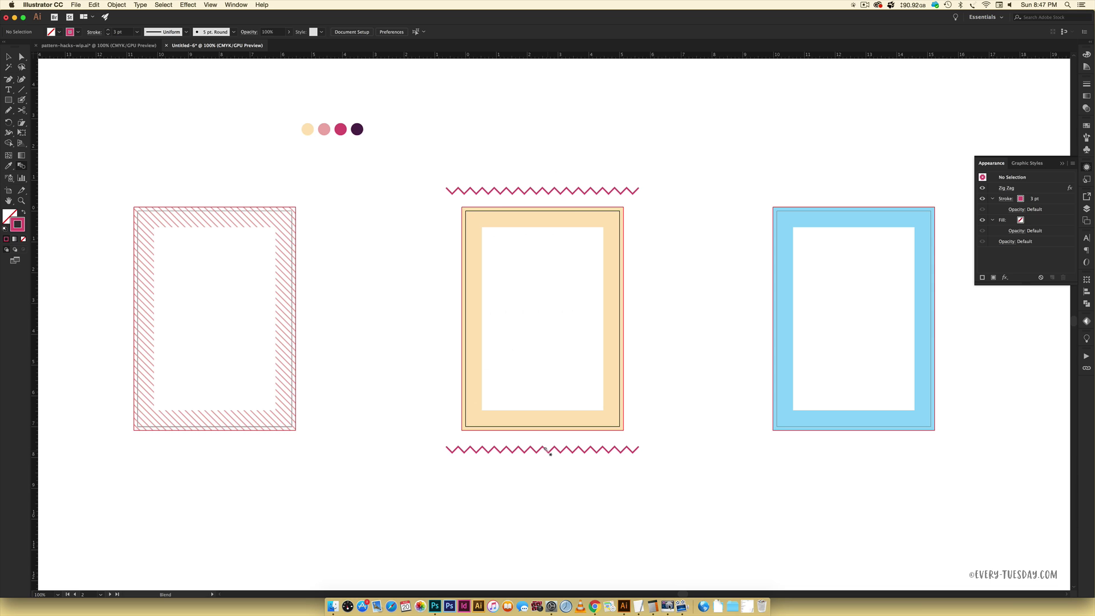
left_click(544, 190)
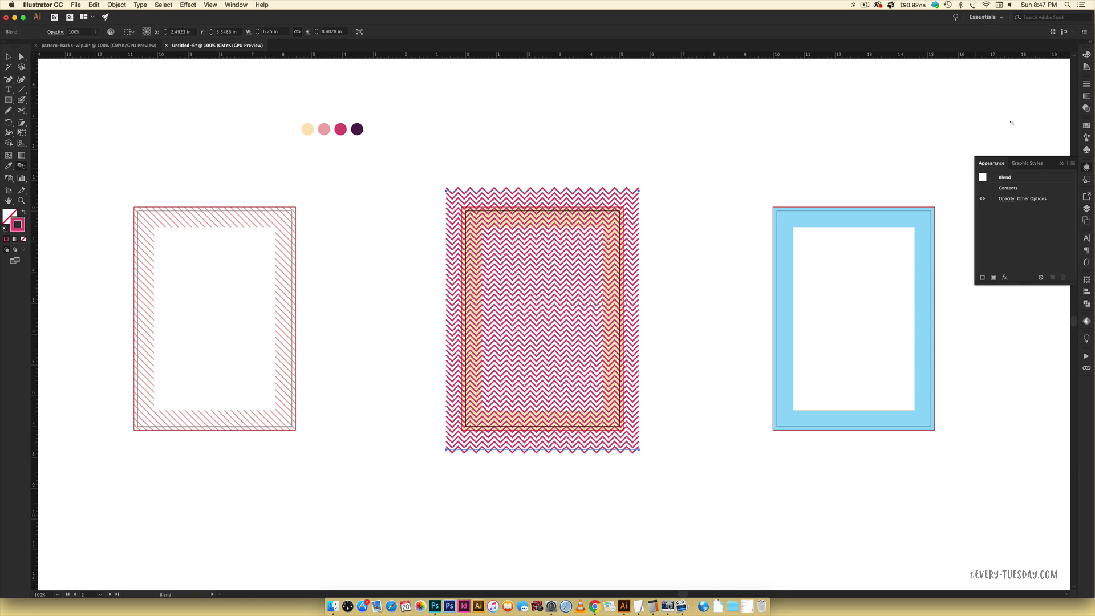
- Set the stroke weight of the chevron blend to 2 pt
left_click(1088, 87)
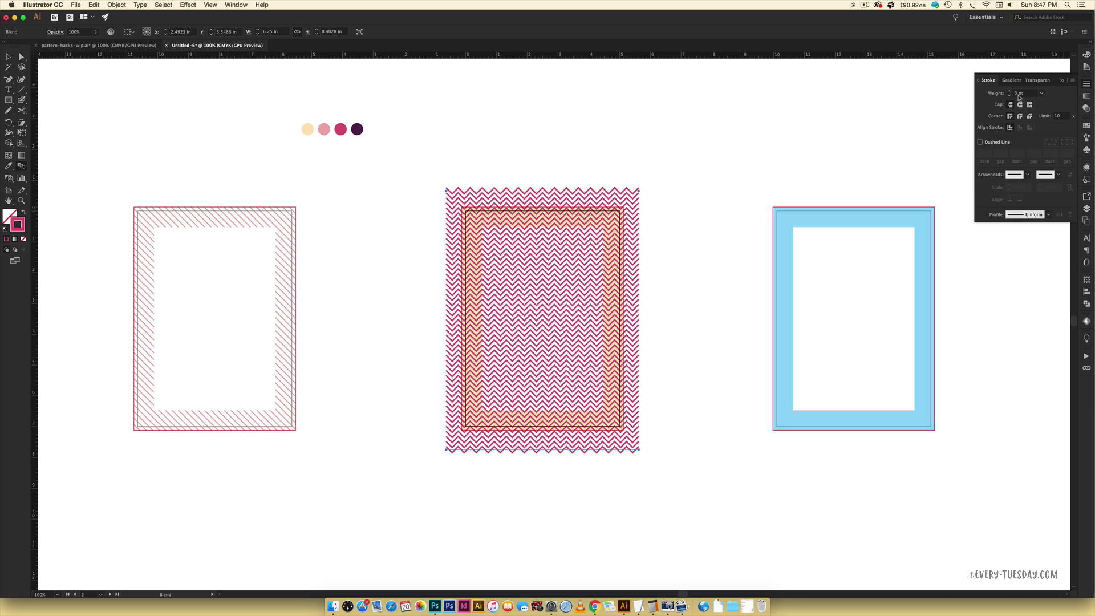
left_click(886, 82)
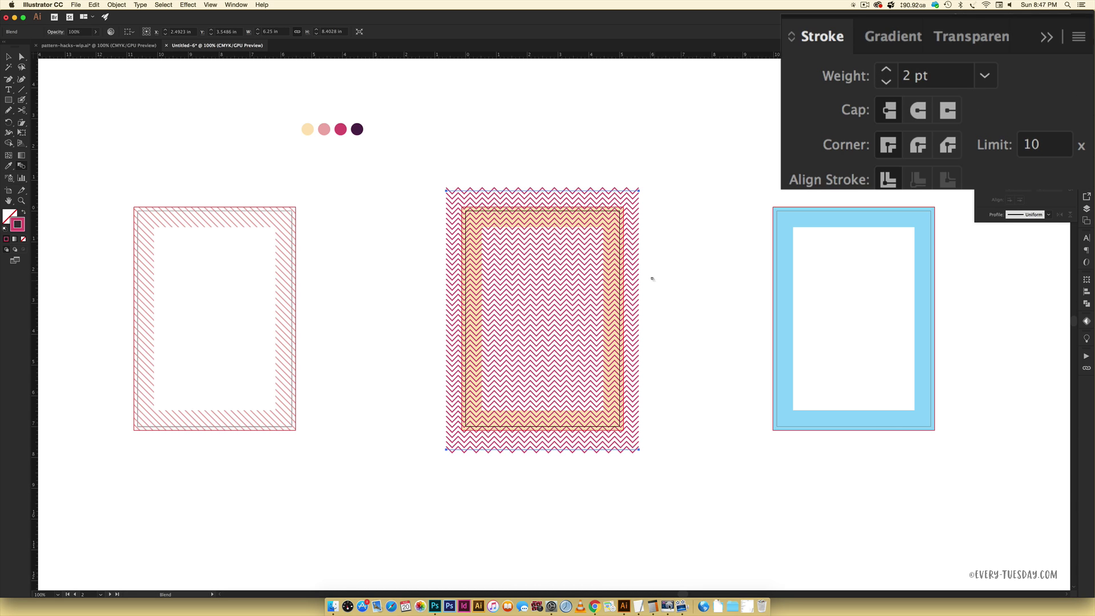
key("v")
left_click(679, 289)
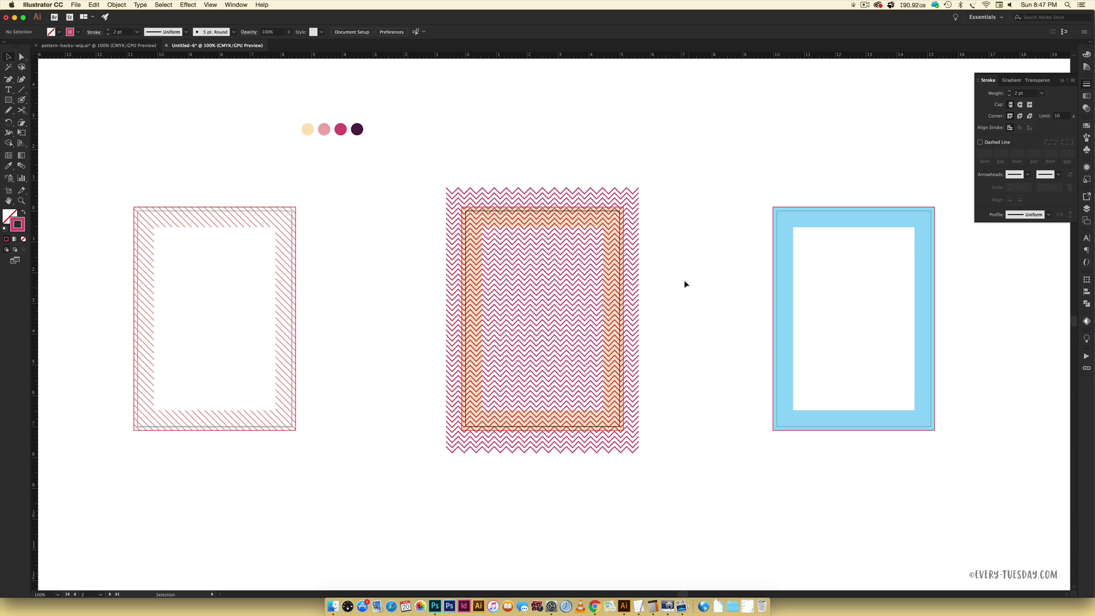
- Send the chevron blend to the back, behind the second card's cream frame
left_click(597, 191)
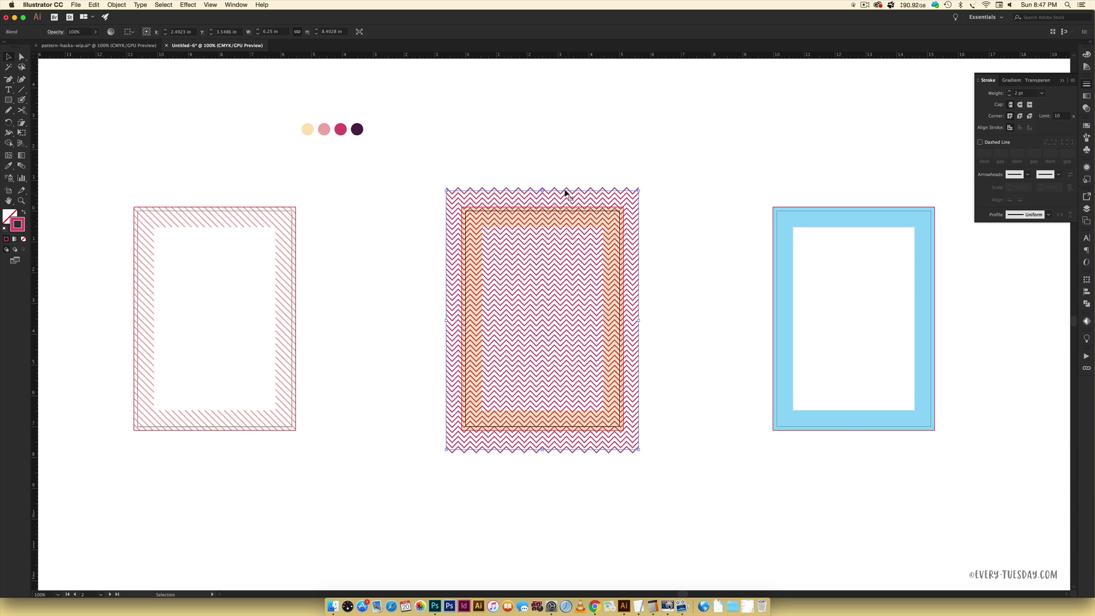
right_click(568, 195)
mouse_move(605, 279)
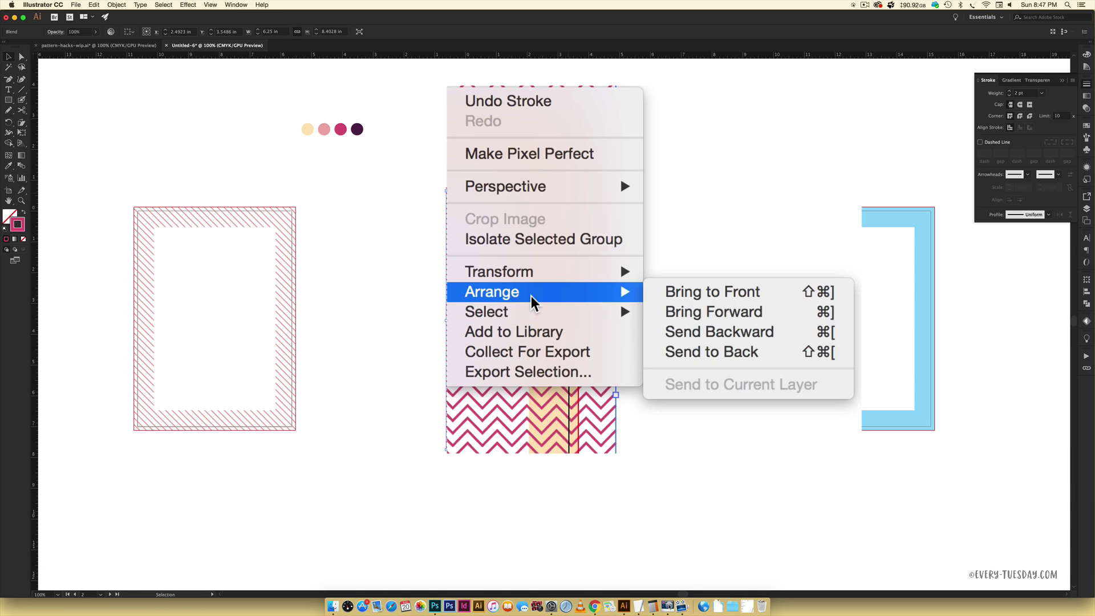
left_click(721, 351)
left_click(673, 211)
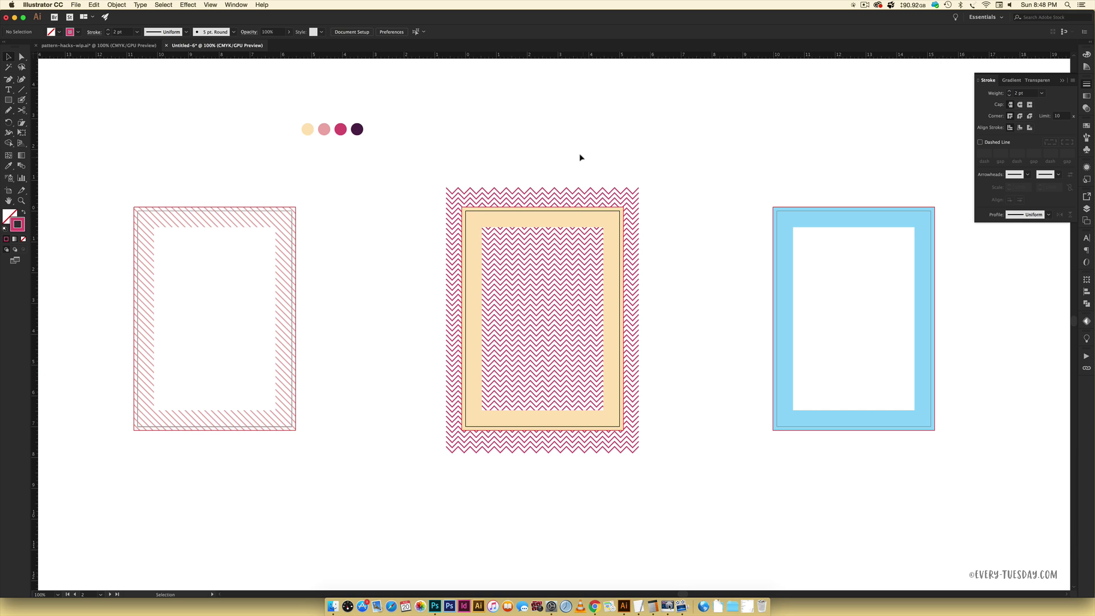
- Copy the second card's cream frame and paste the duplicate in front, exactly in place
left_click(508, 216)
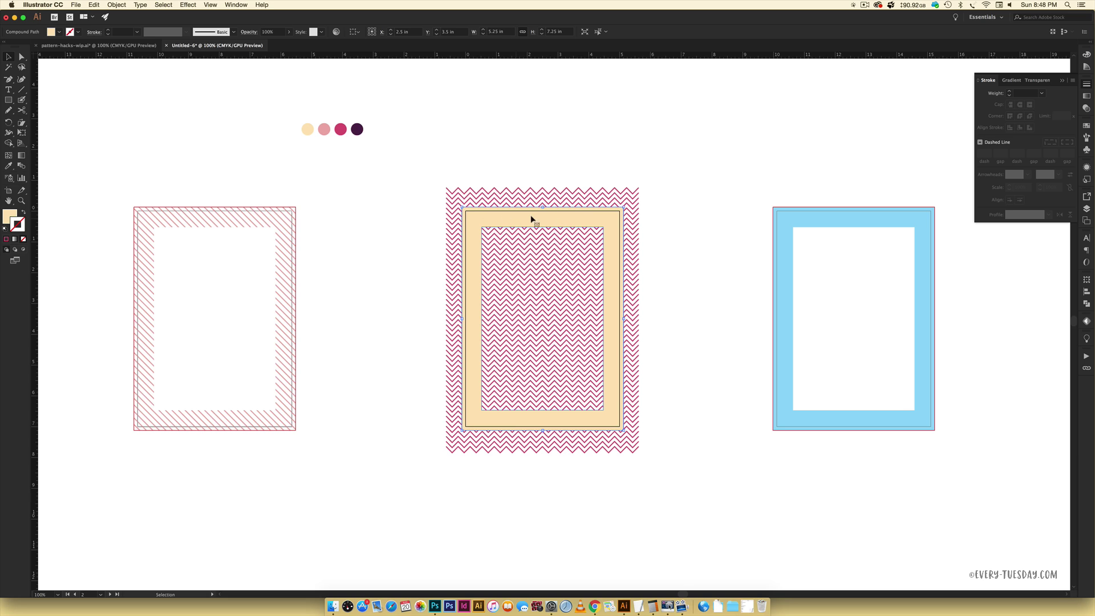
key("super+c")
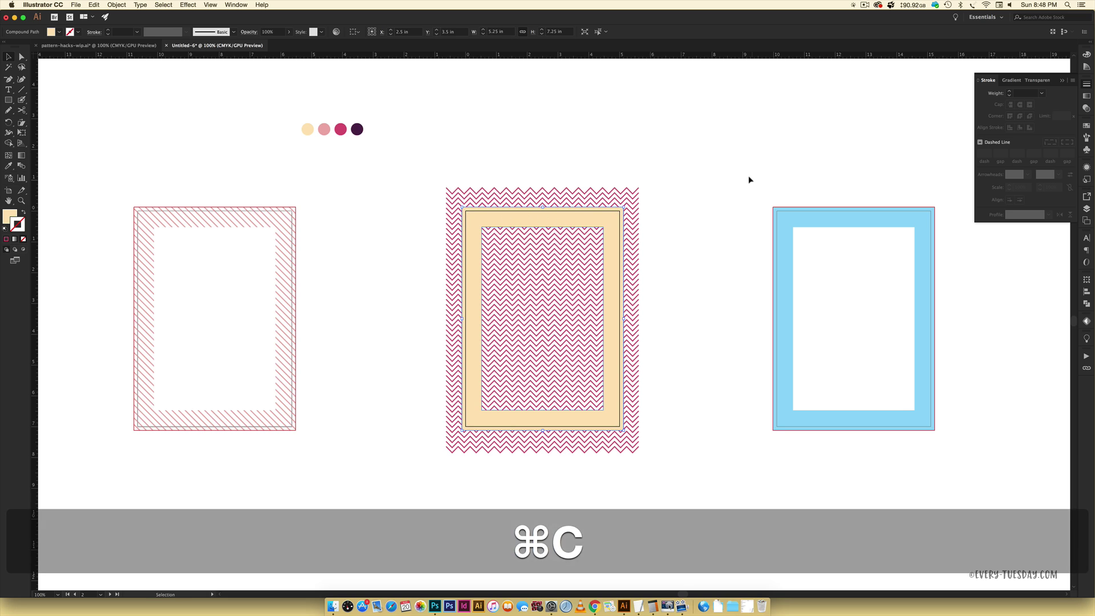
left_click(717, 238)
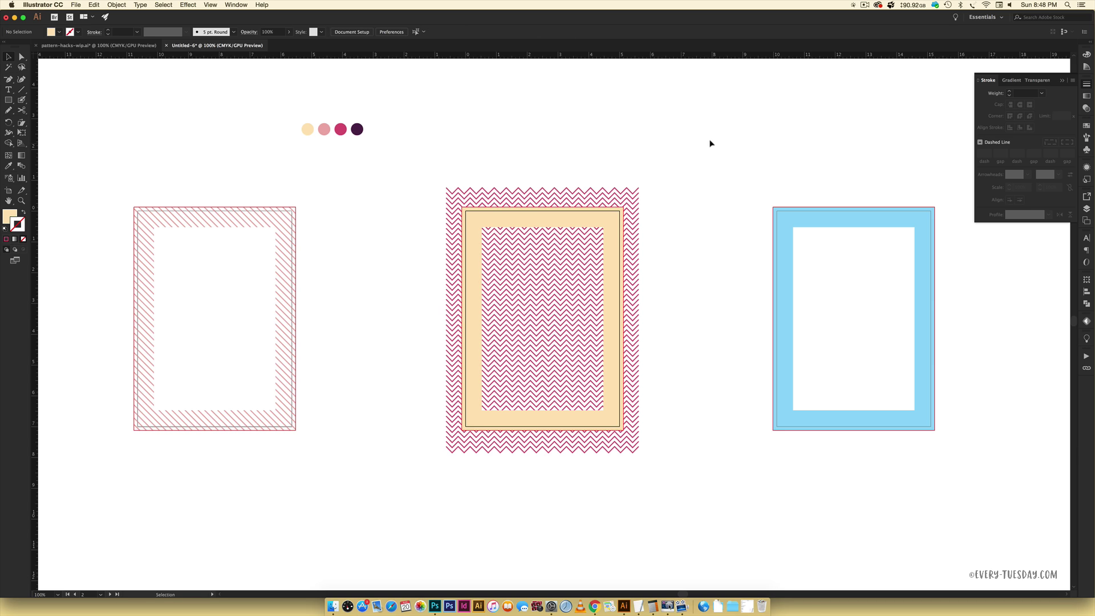
key("super")
key("super+f")
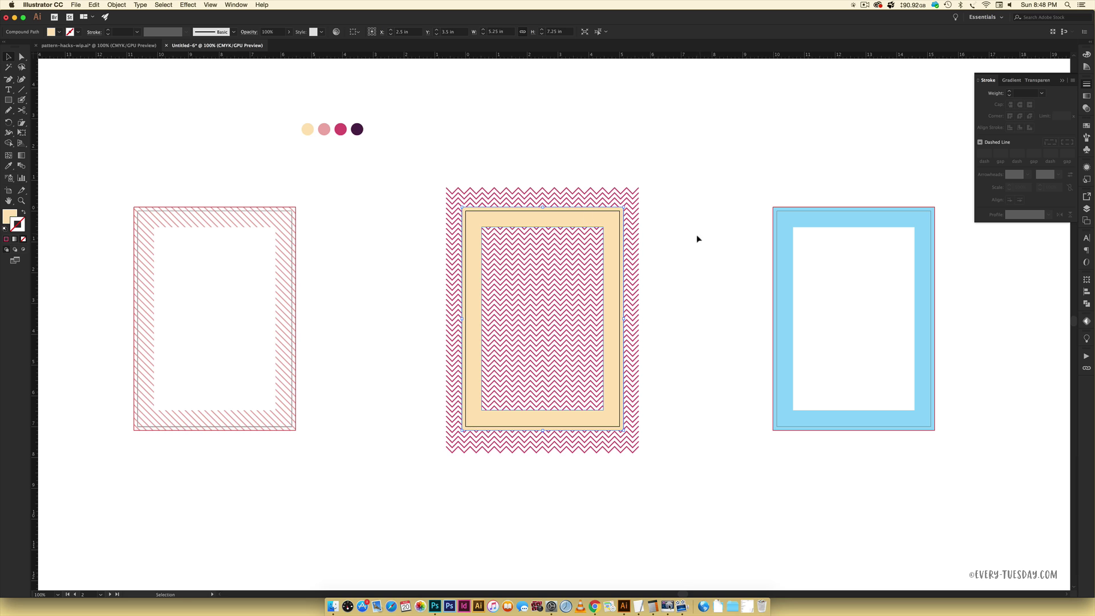
- Make a clipping mask from the pasted frame copy and the chevron blend
left_click(632, 191, "shift")
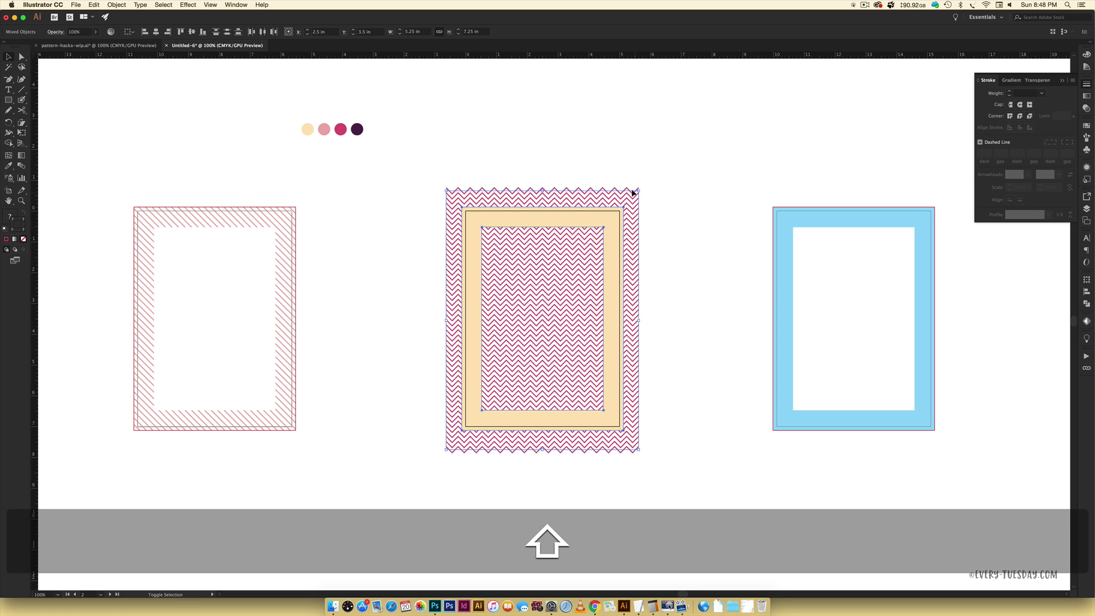
right_click(628, 195)
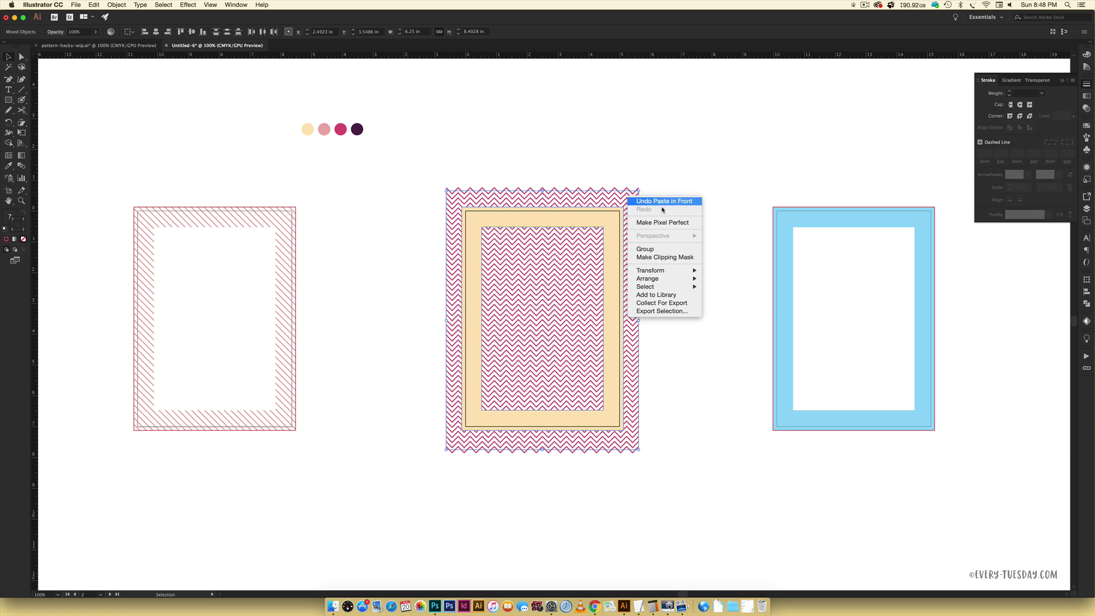
left_click(674, 257)
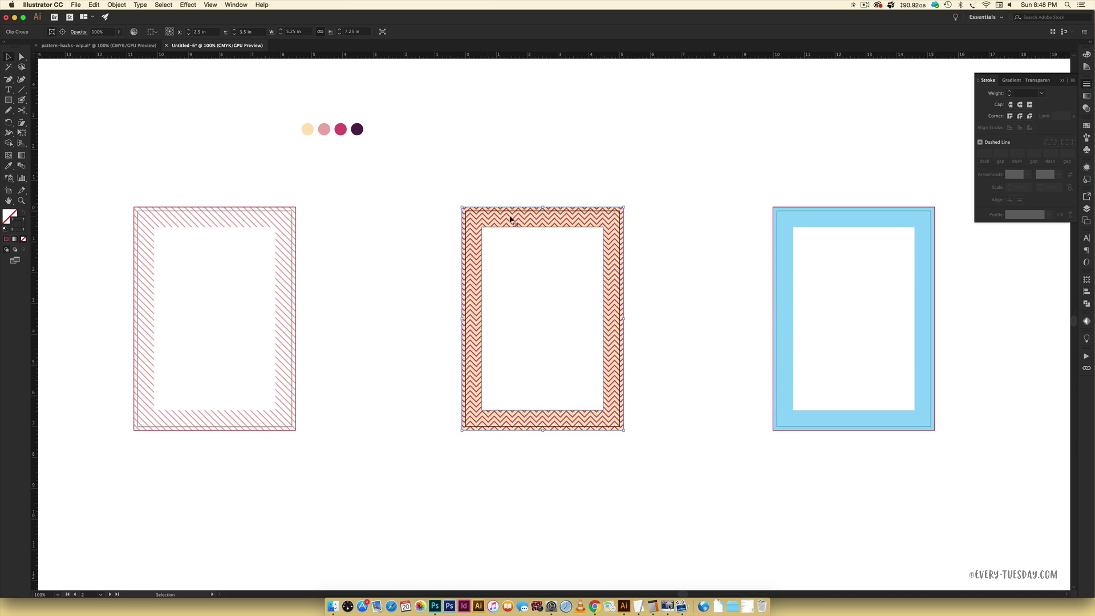
left_click(676, 242)
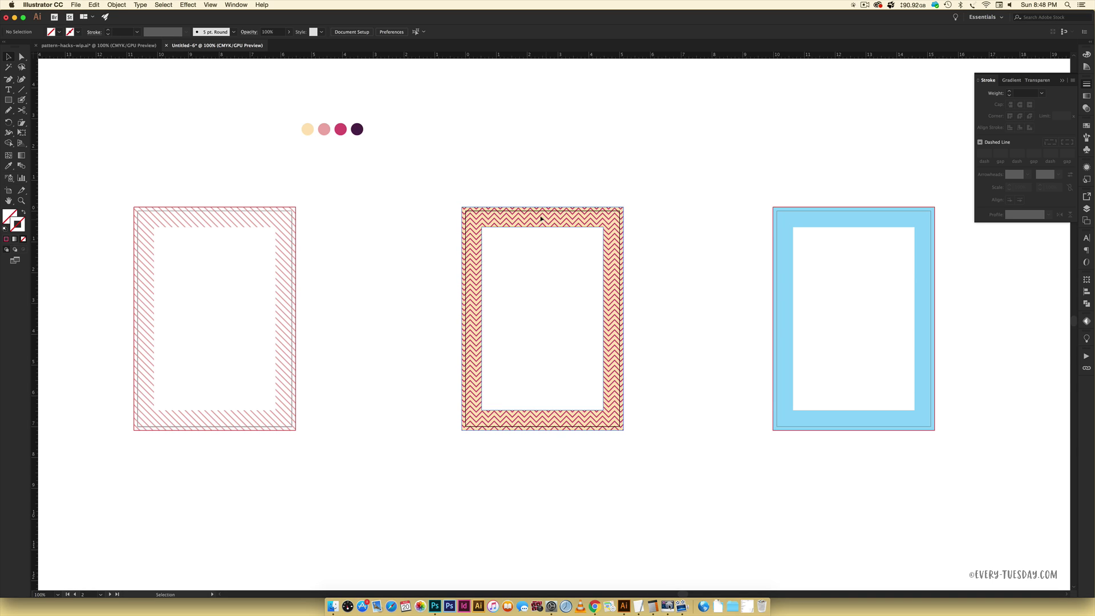
left_click_drag(541, 218, 381, 215)
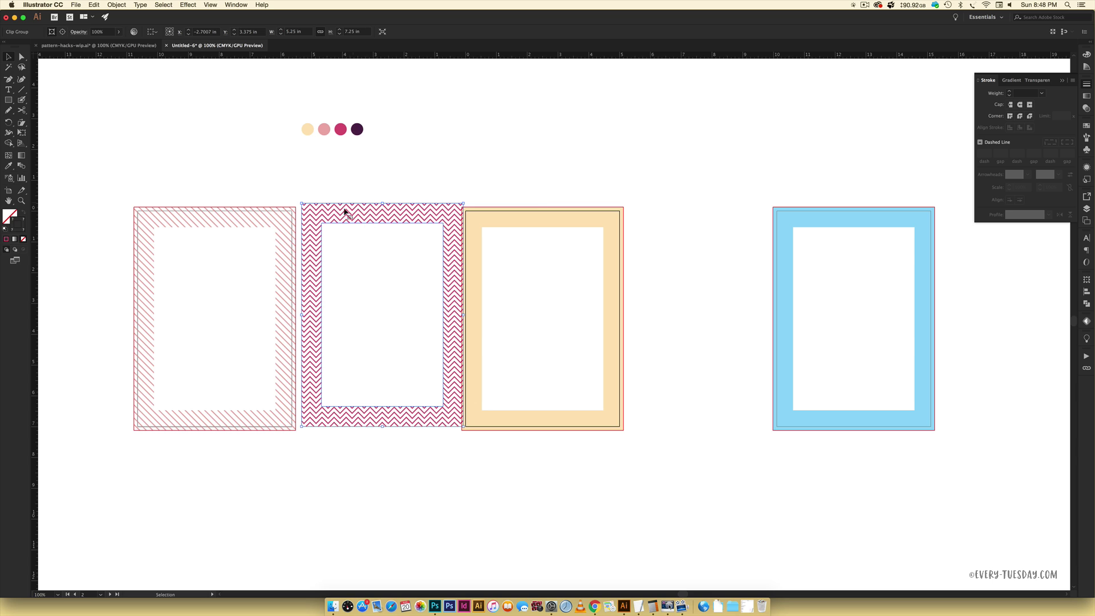
key("super+z")
left_click(702, 213)
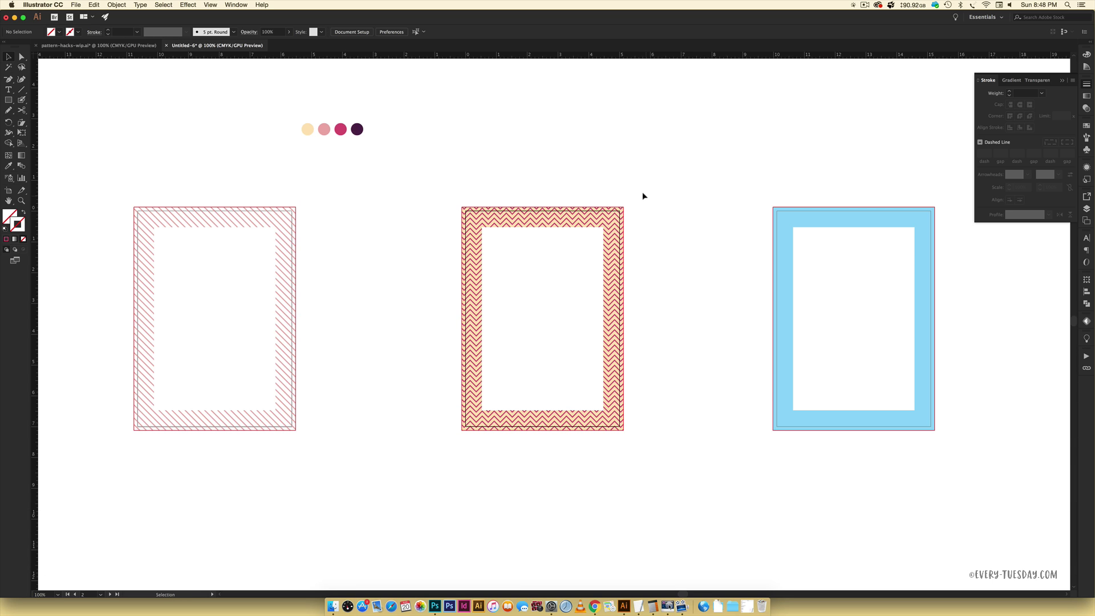
- Move the four palette circles to the space between the second and third cards, just above the frames
scroll(640, 193, "right", 5)
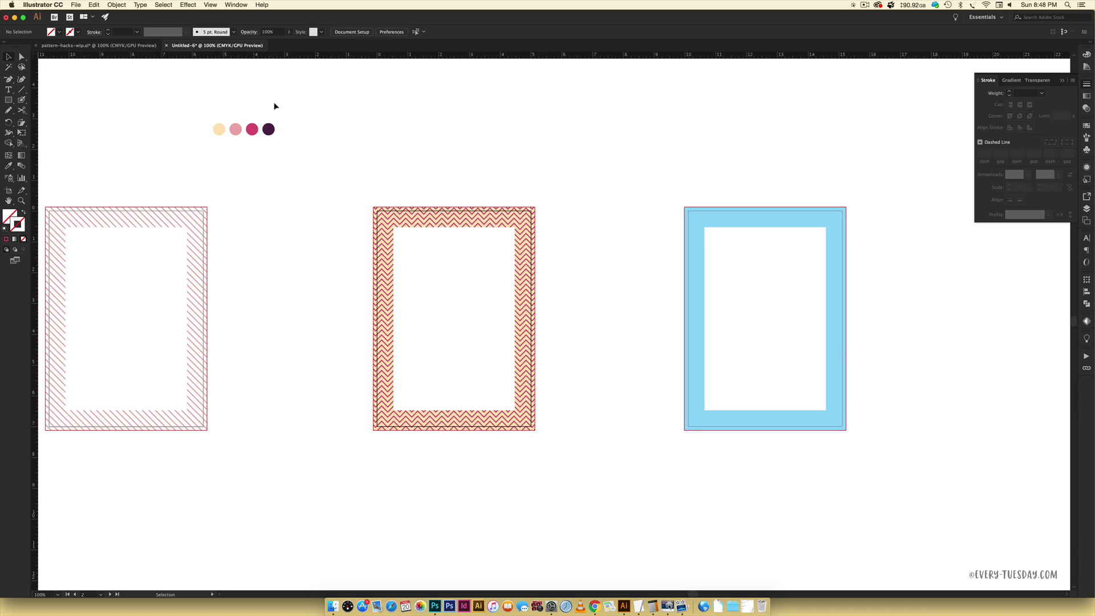
left_click_drag(274, 106, 629, 159)
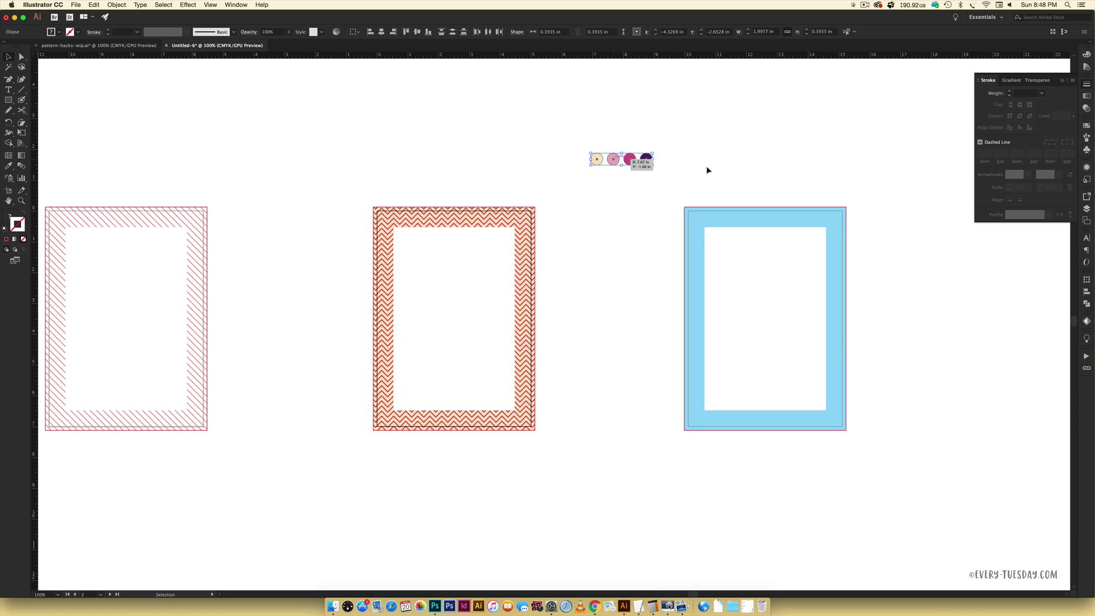
left_click(708, 170)
scroll(785, 181, "right", 1)
- Fill the third card's blue frame with the palette's dark purple, following the polka-dot sample card in pattern-hacks-wip.ai
left_click(114, 46)
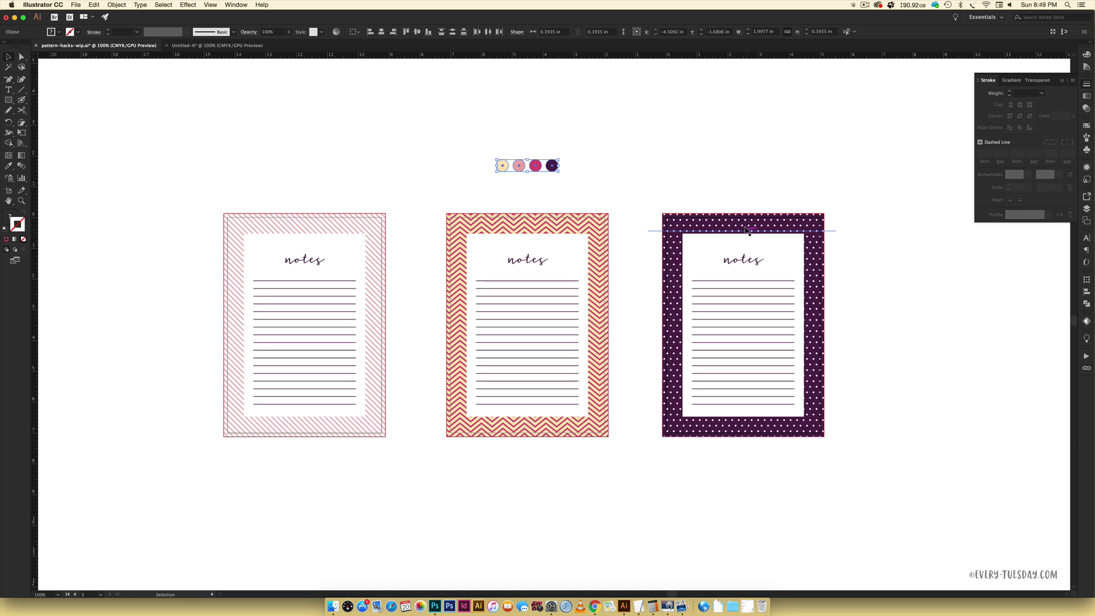
left_click(244, 45)
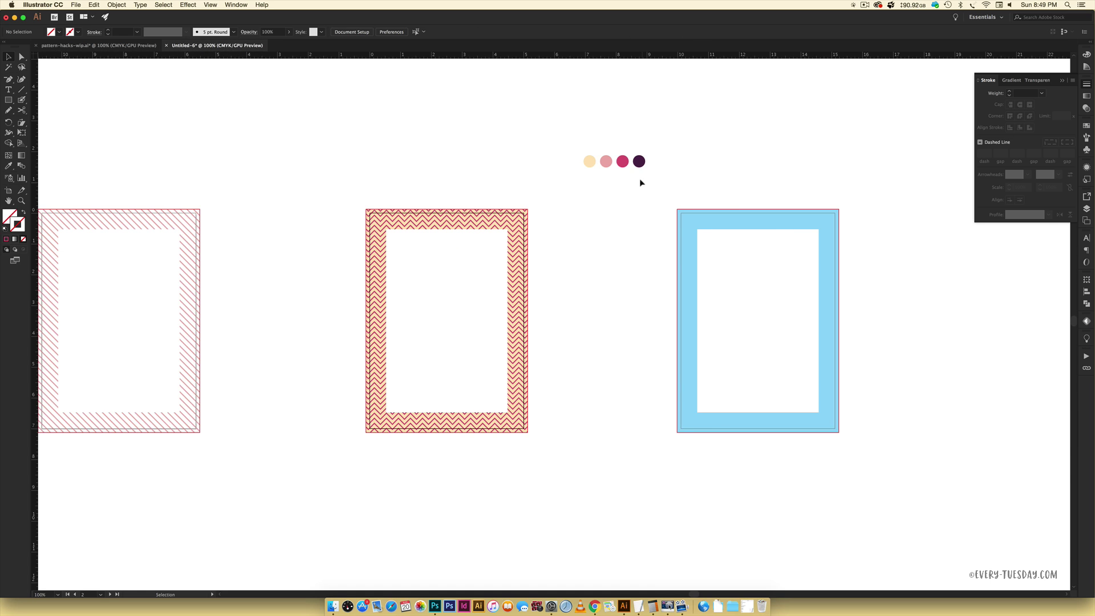
scroll(640, 181, "right", 5)
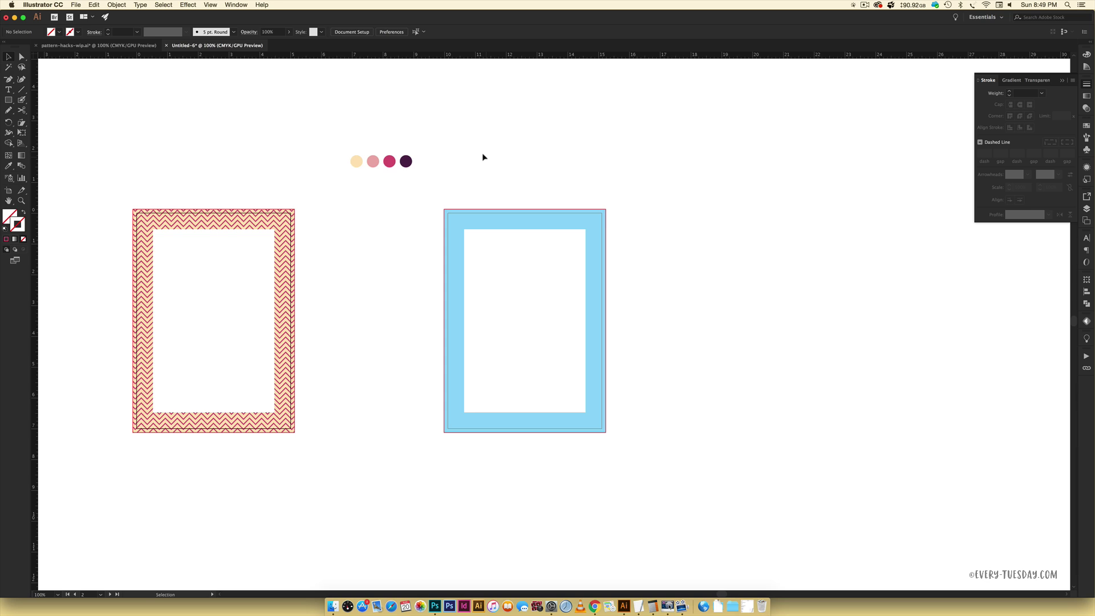
key("backslash")
key("v")
left_click(520, 220)
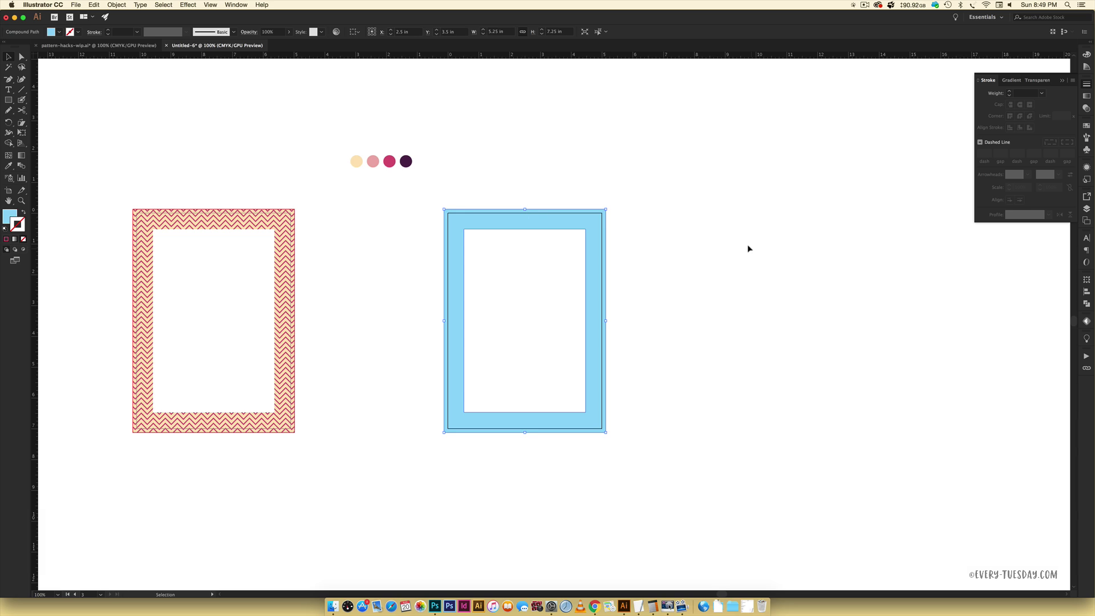
key("i")
left_click(406, 161)
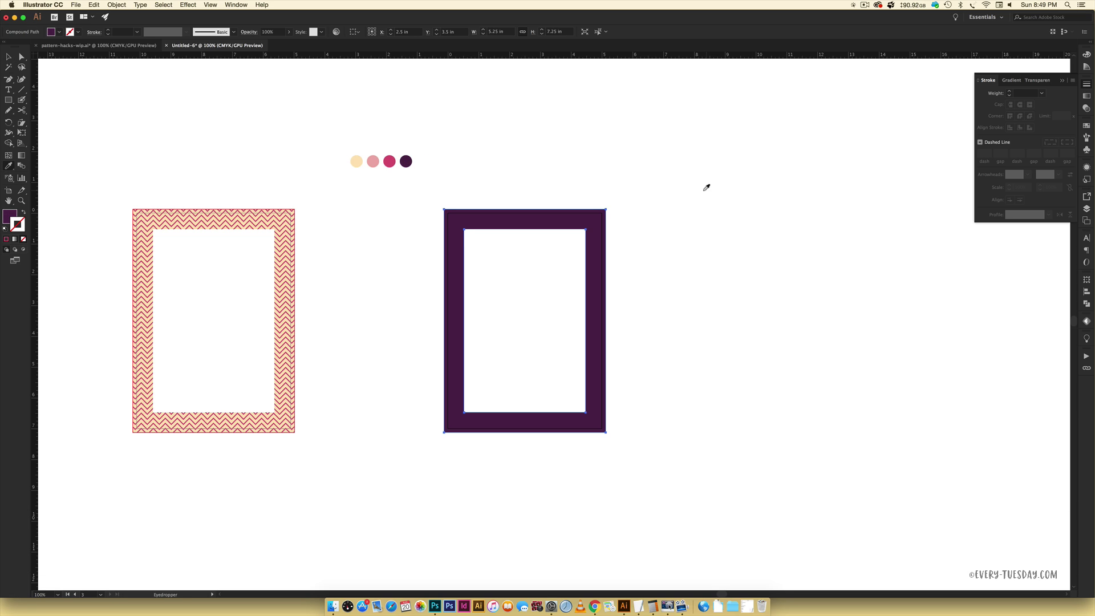
key("v")
left_click(719, 237)
- Draw a horizontal line about 6.22 in wide just above the third frame, with no fill and the palette's magenta as stroke
key("backslash")
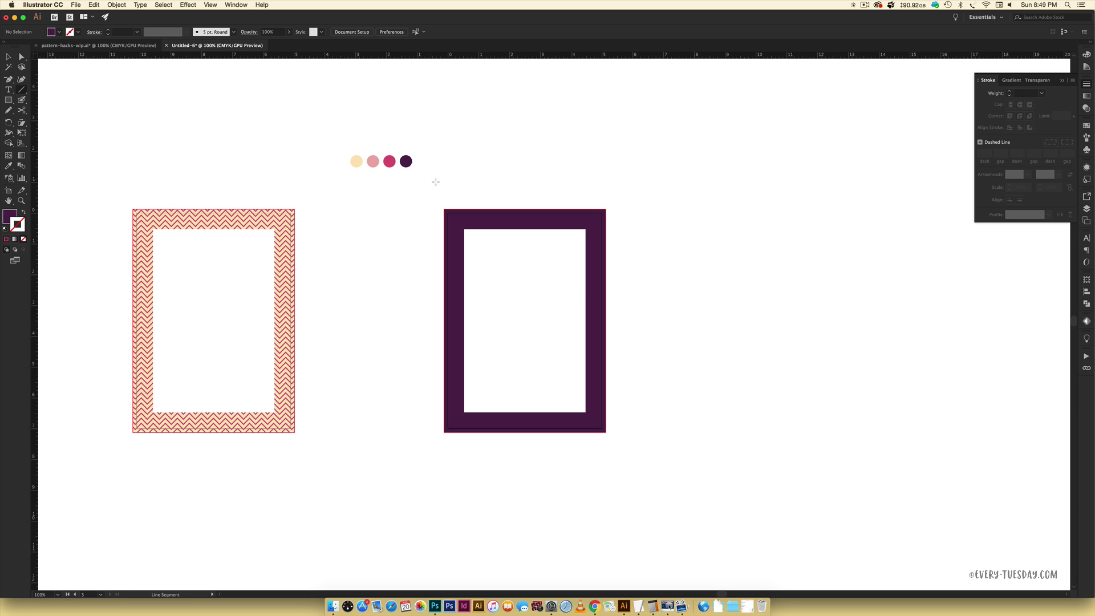
left_click_drag(372, 162, 388, 161)
key("i")
left_click(388, 162)
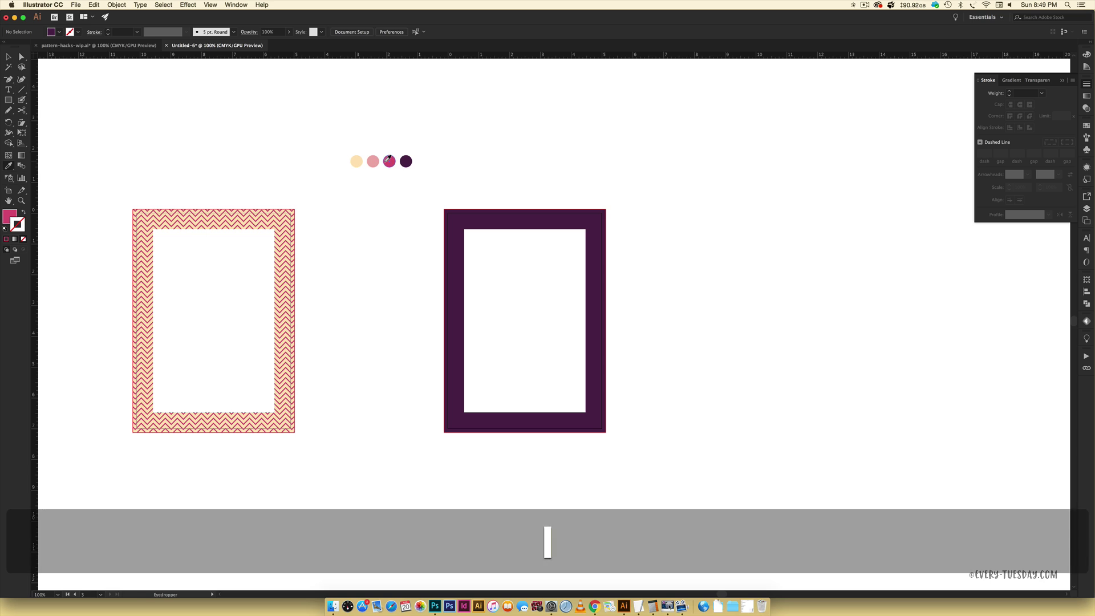
left_click(23, 213)
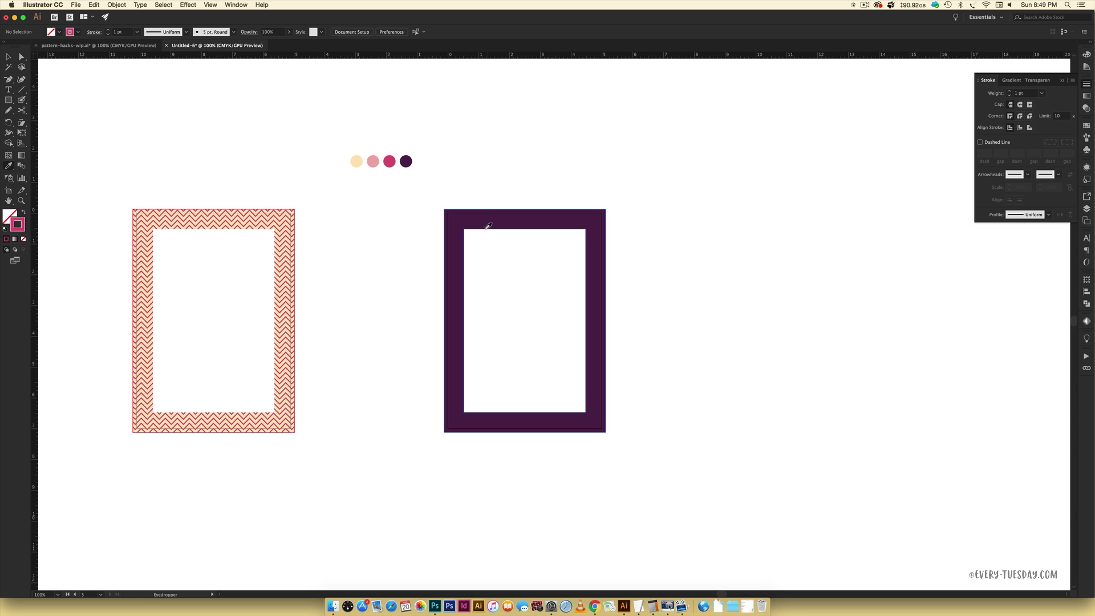
key("backslash")
left_click_drag(351, 167, 477, 166)
key("ctrl+z")
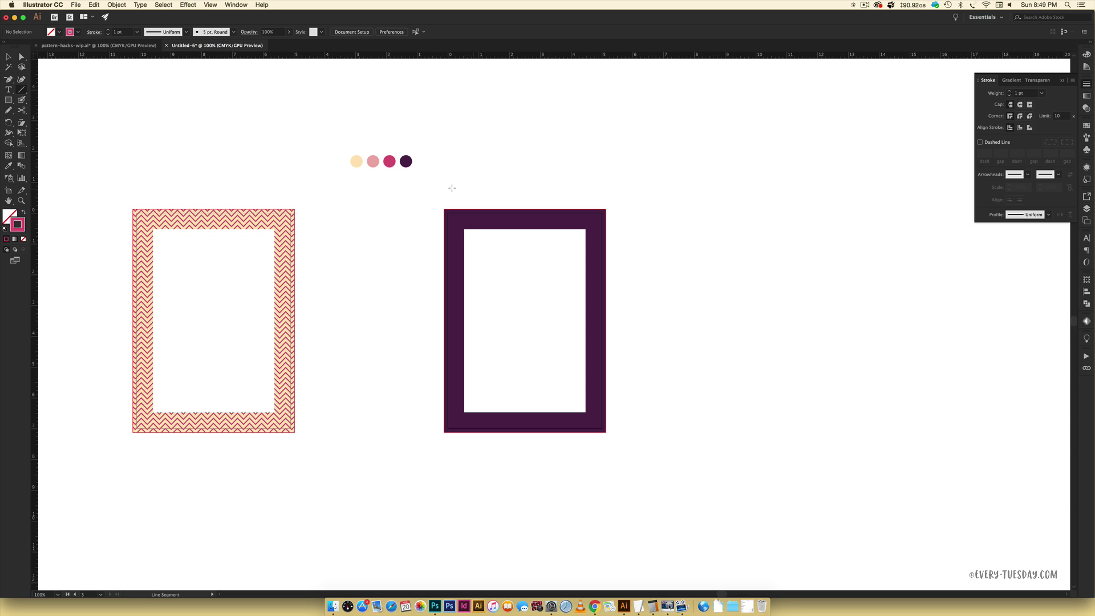
left_click_drag(425, 195, 619, 194)
key("shift")
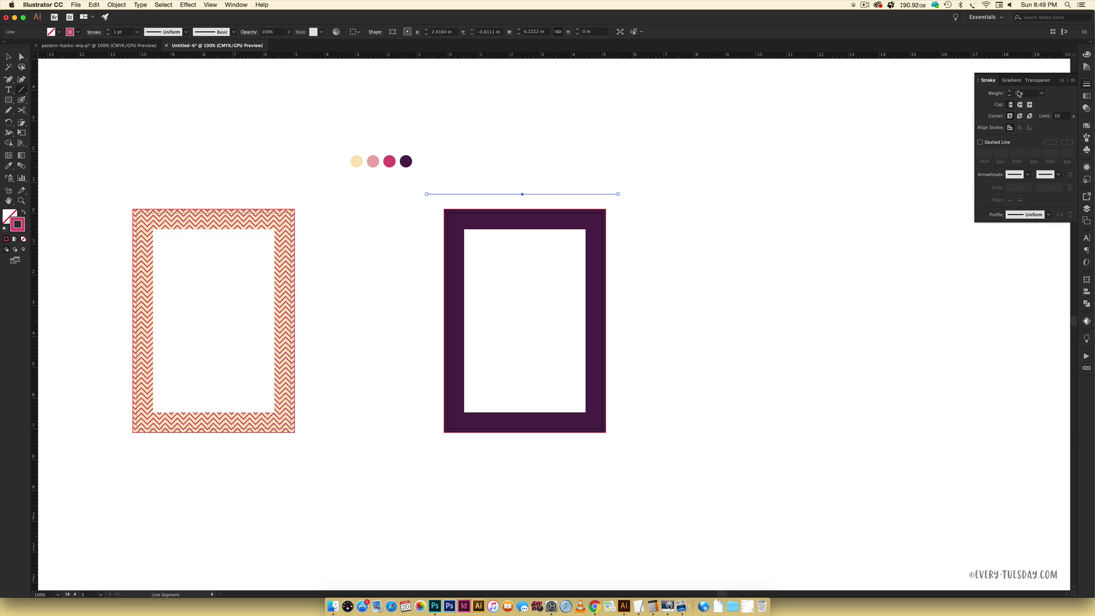
- Give the line above the third frame a 4 pt stroke weight with a round cap and round corners
left_click(1010, 92)
left_click(1010, 91)
left_click(1010, 91)
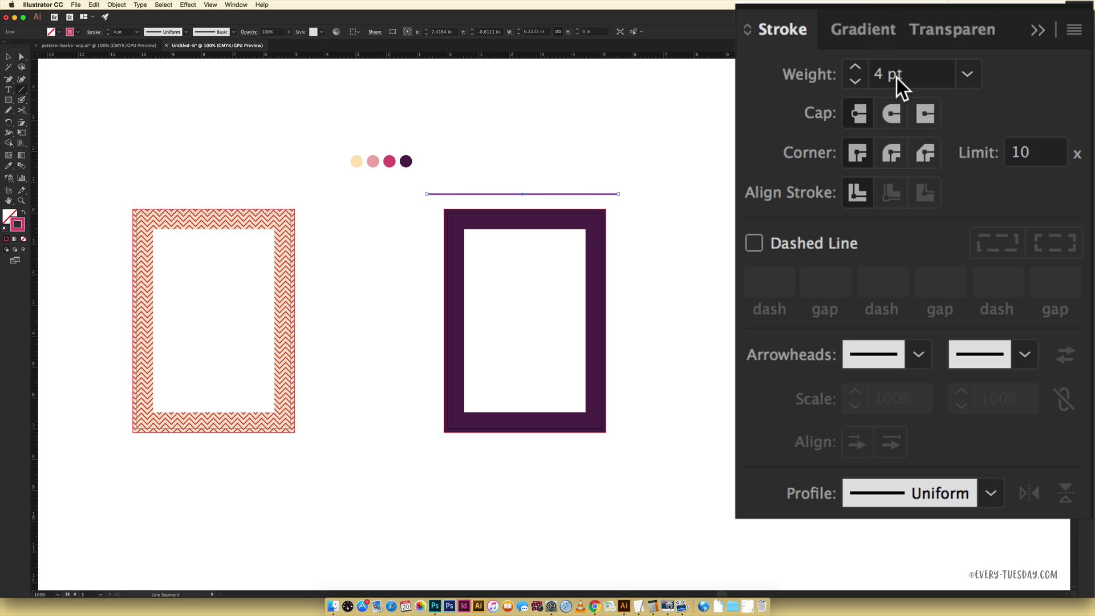
left_click(894, 112)
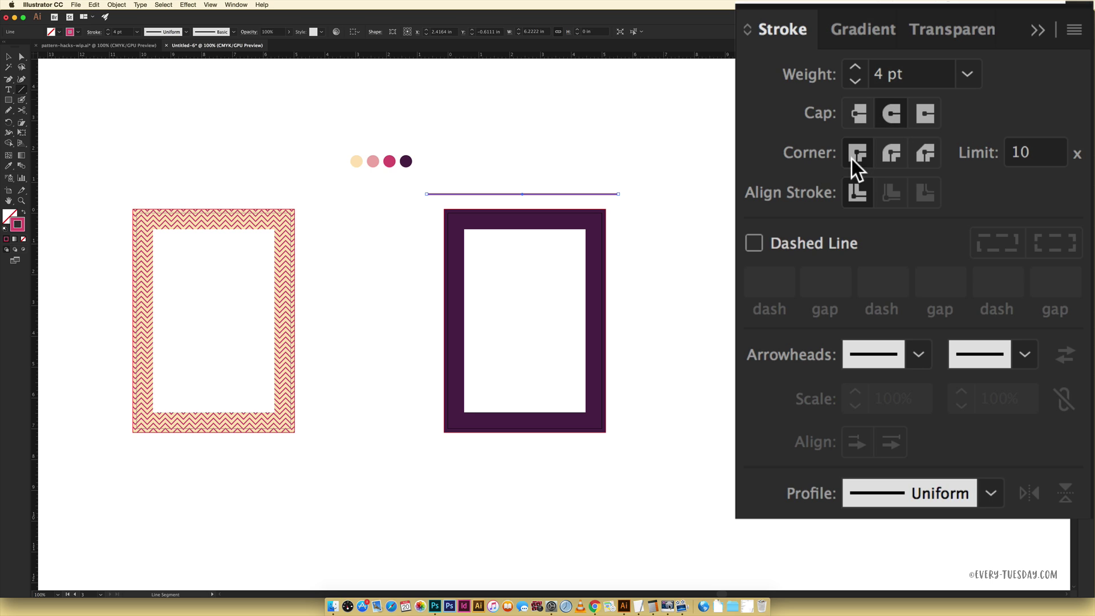
left_click(889, 155)
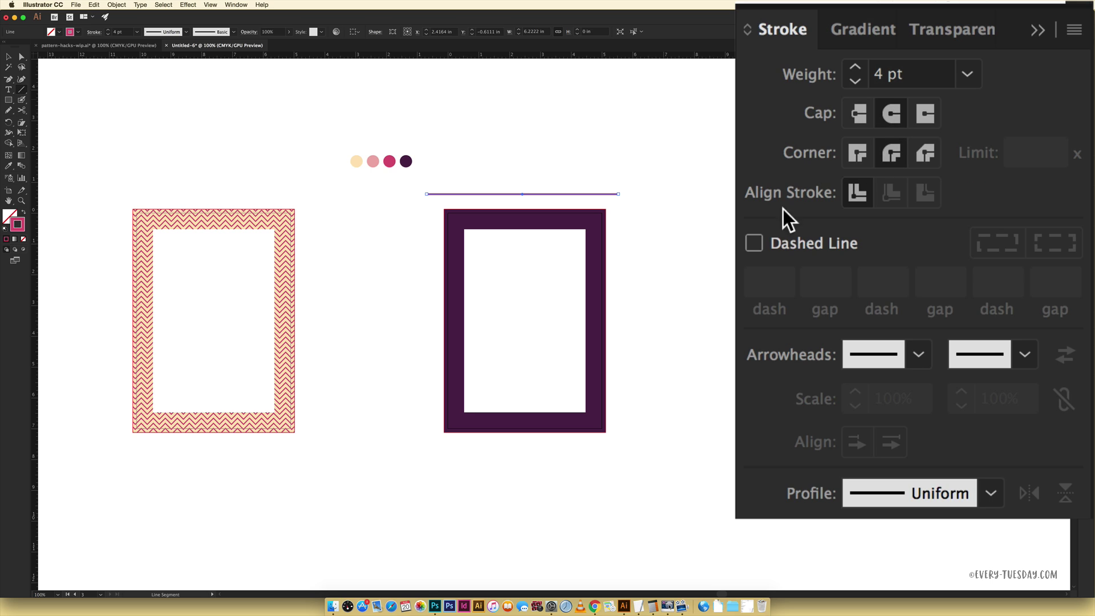
- Make the magenta line above the third frame dashed, with a 0 pt dash and 15 pt gap, and set its weight to 6 pt
left_click(750, 238)
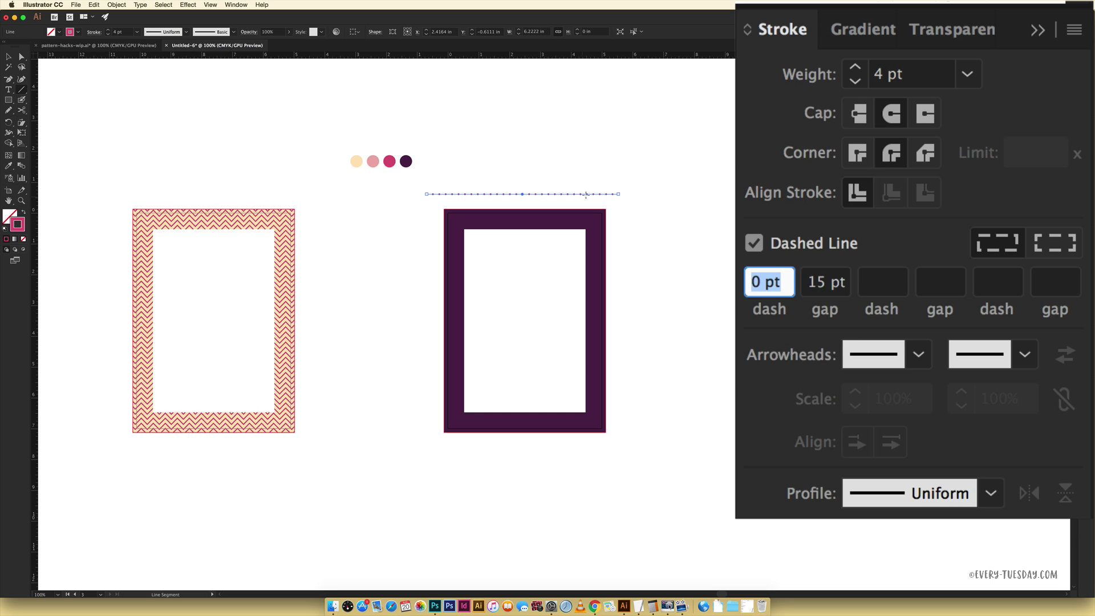
left_click(855, 67)
left_click(855, 66)
left_click(855, 66)
left_click(855, 66)
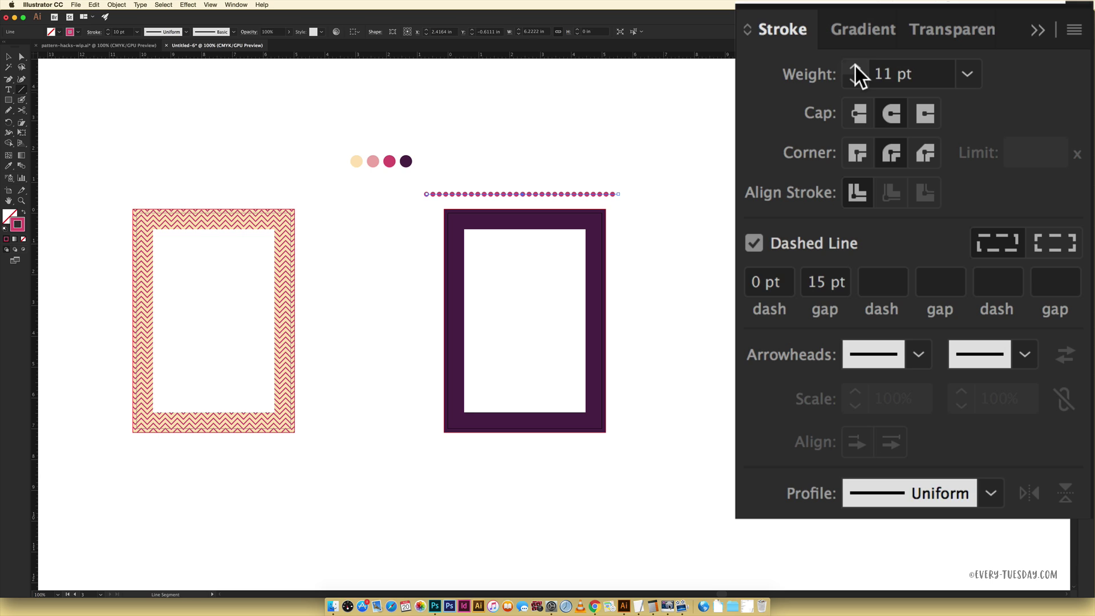
left_click(855, 66)
left_click(854, 82)
left_click(854, 82)
left_click(855, 83)
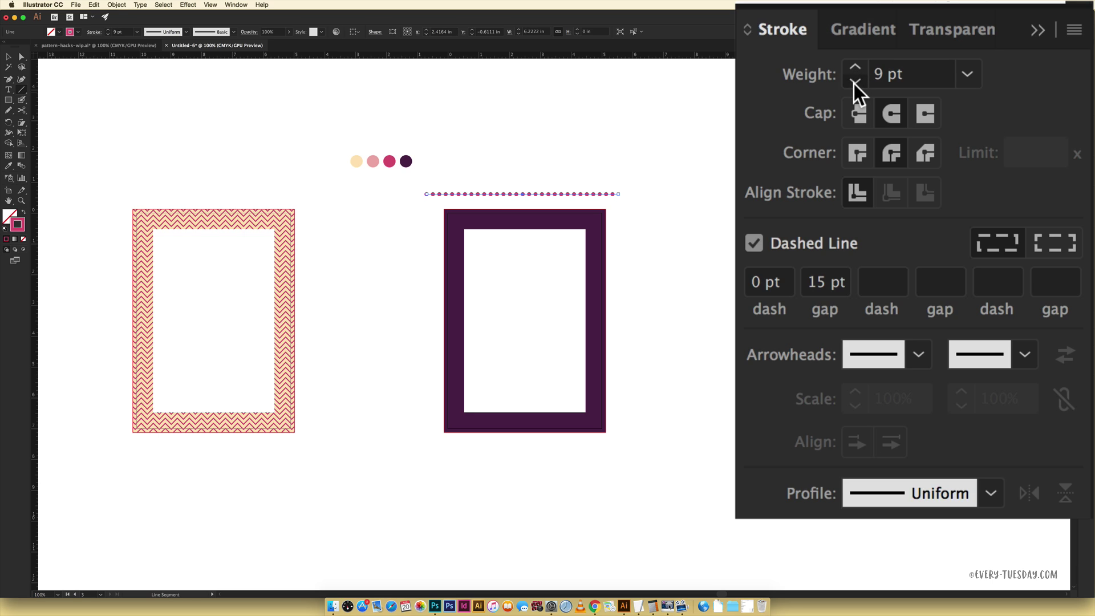
left_click(855, 82)
left_click(854, 82)
left_click(855, 82)
- Set the gap of the dashed magenta line to 18 pt
left_click(826, 279)
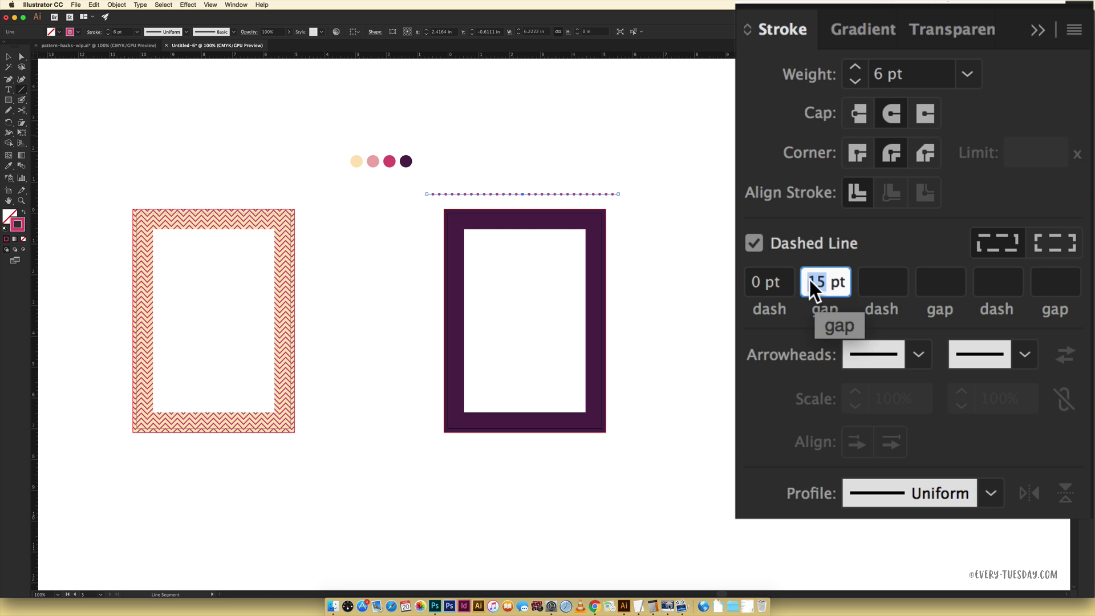
type("18")
key("KP_Enter")
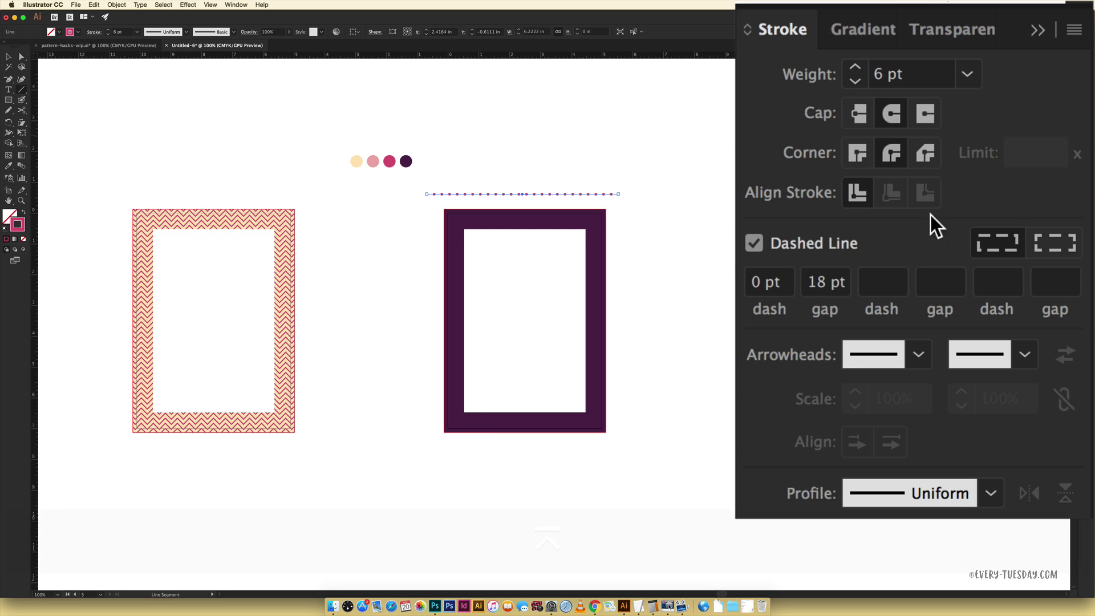
key("v")
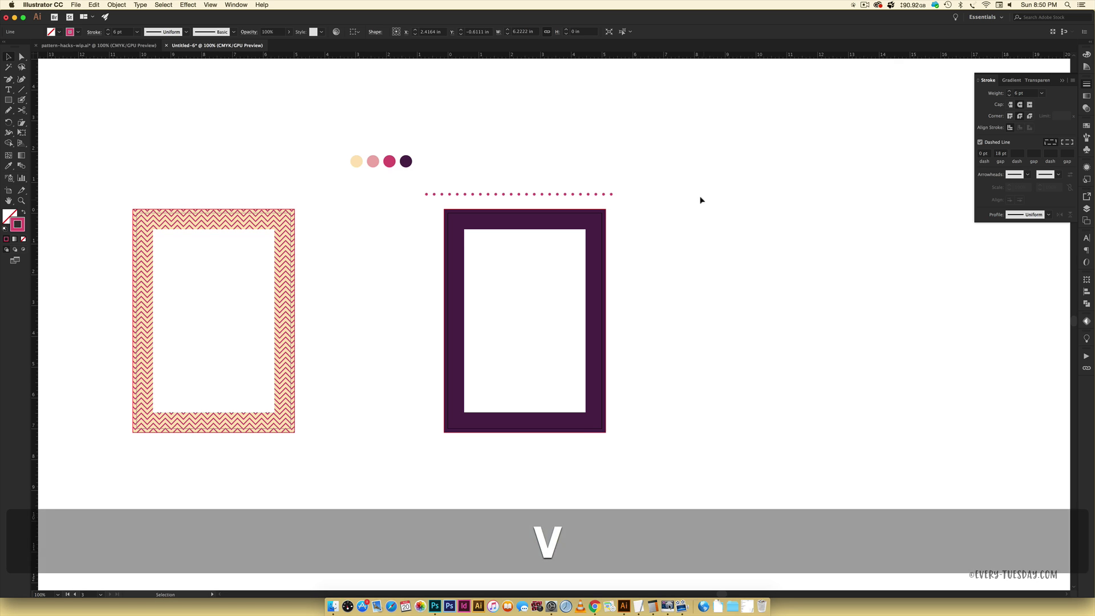
- Examine the dot spacing on the polka-dot sample card in pattern-hacks-wip.ai, and return to the Untitled-6 document
left_click(435, 202)
left_click(97, 45)
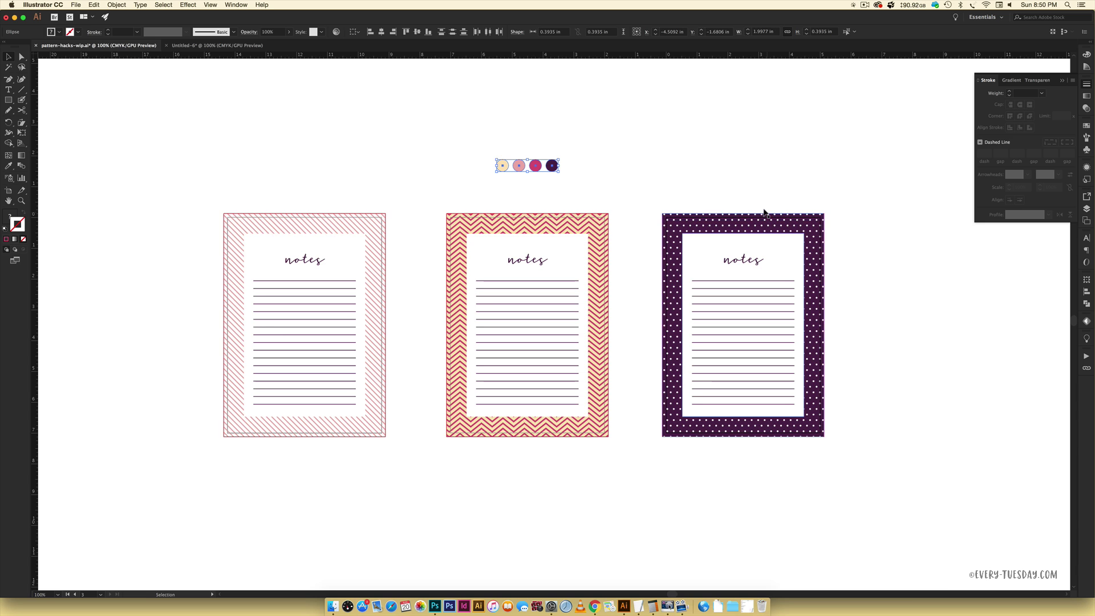
key("super+equal")
key("super+equal")
left_click_drag(798, 324, 313, 176)
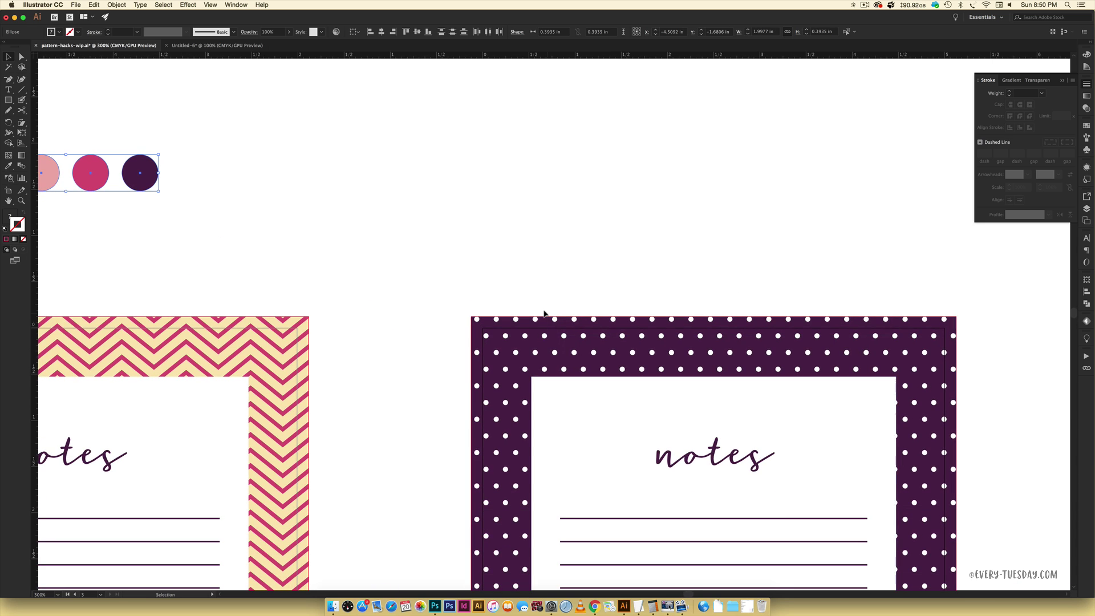
left_click(207, 51)
- Duplicate the dotted line about 0.2 in below the original, offset about 0.14 in to the right so the dots stagger
left_click(601, 178)
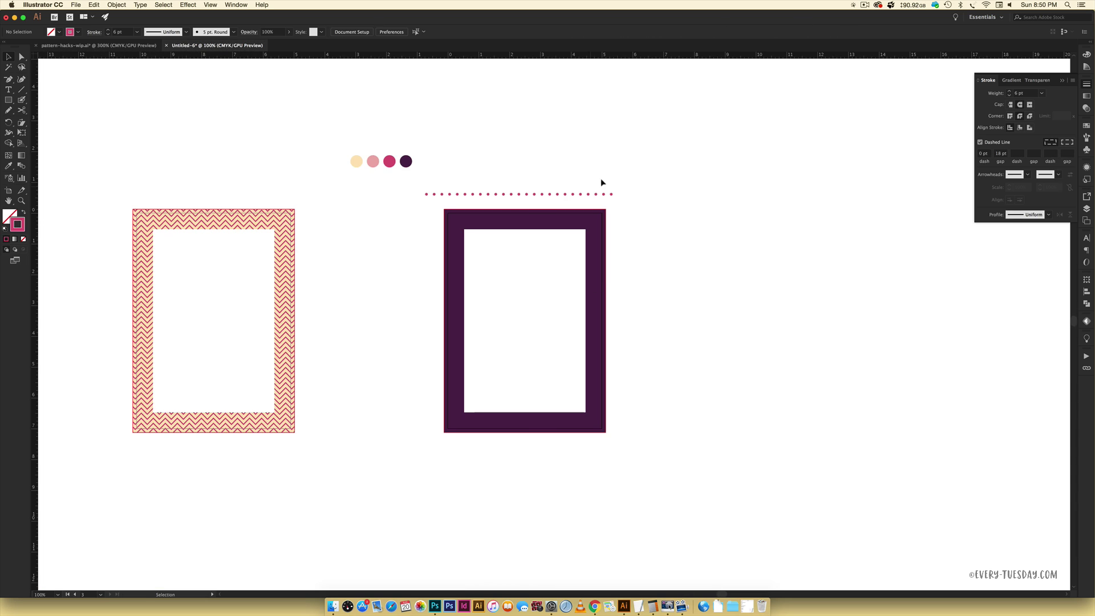
key("super+equal")
key("super+equal")
left_click_drag(635, 166, 704, 311)
left_click(696, 314)
key("alt")
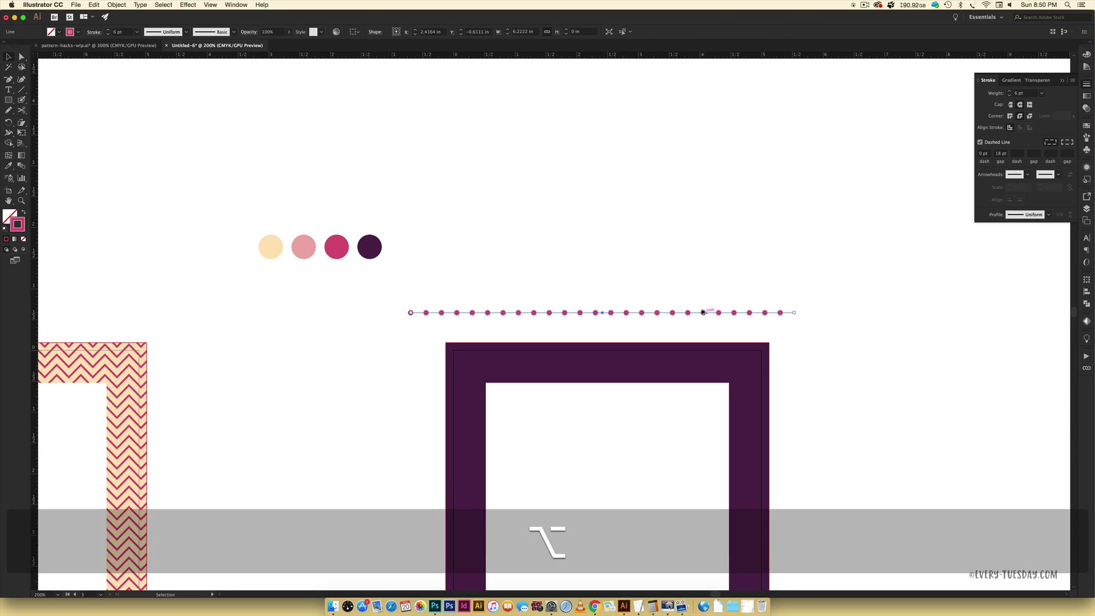
left_click_drag(709, 320, 711, 325)
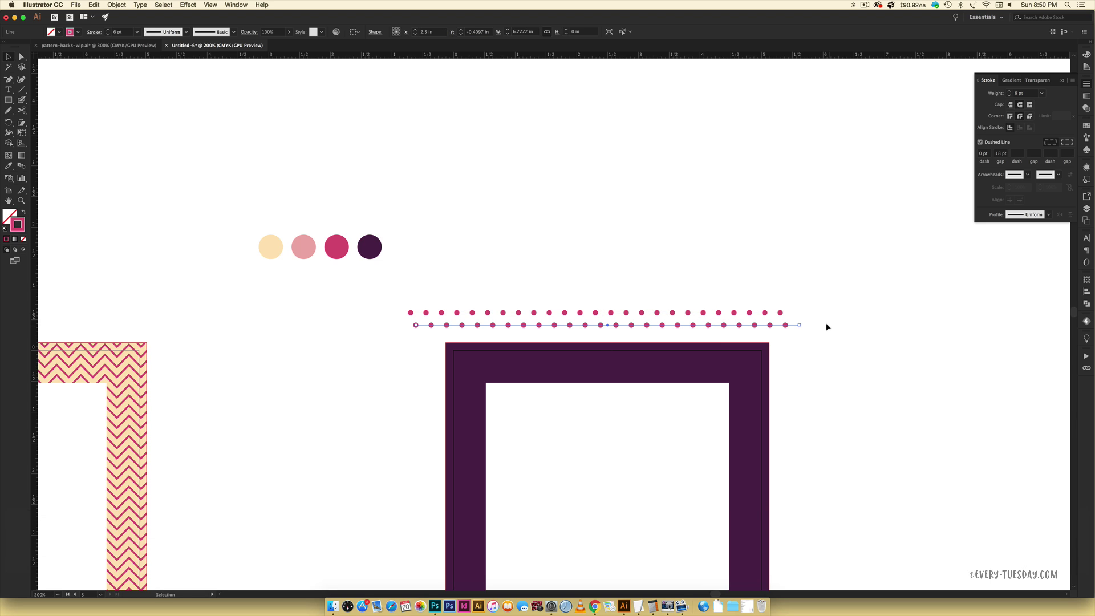
key("Right")
key("Right")
key("Right")
key("Right")
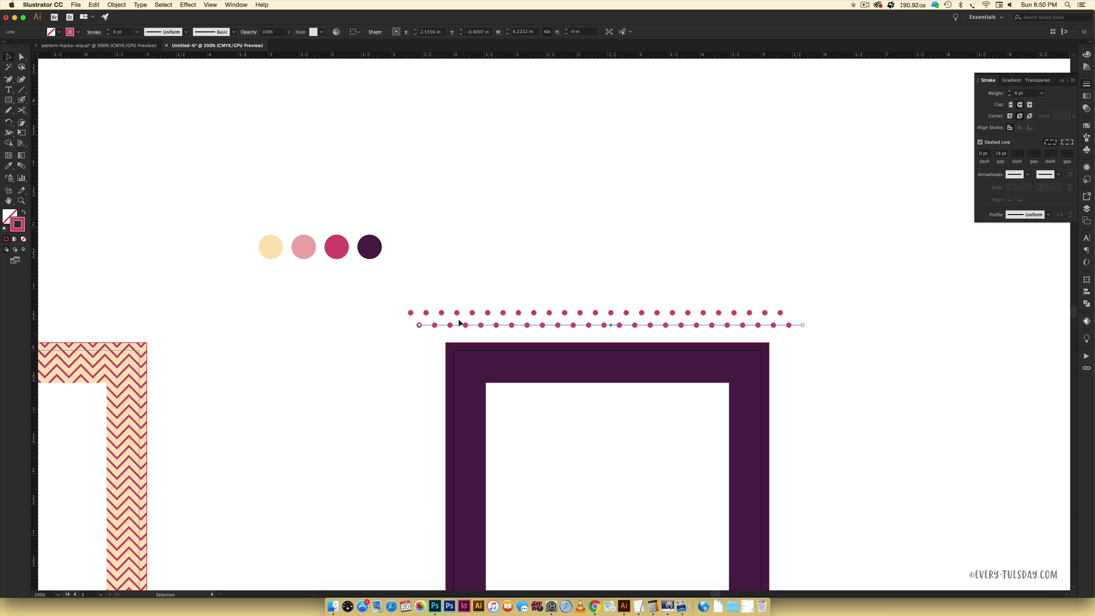
- Duplicate the pair of staggered dotted rows straight down by about 0.39 in, keeping the row spacing even
scroll(822, 236, "down", 3)
left_click_drag(852, 205, 704, 237)
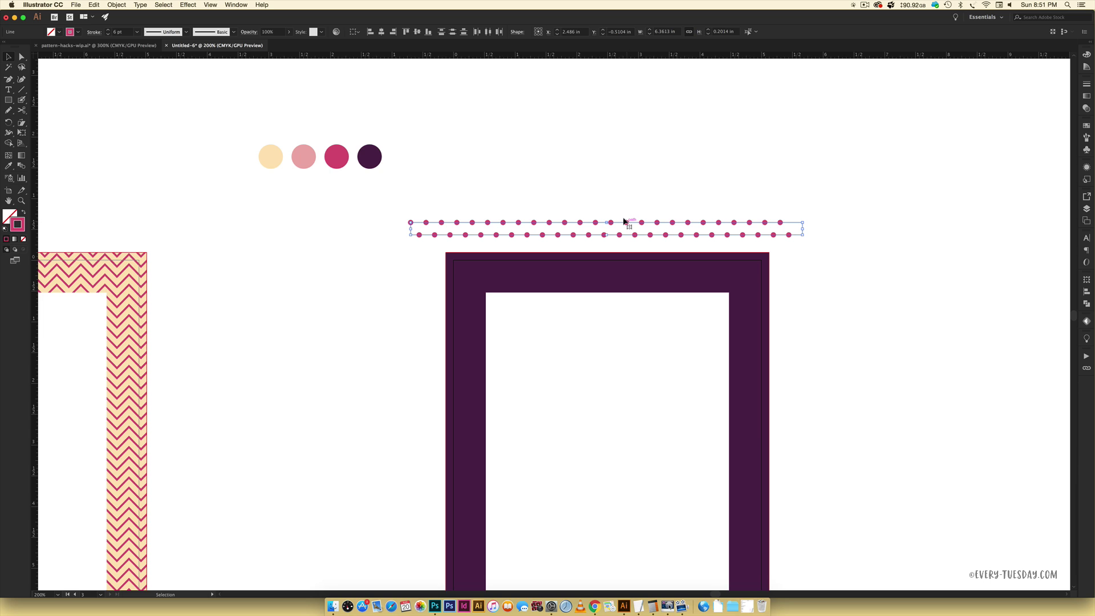
key("alt")
left_click_drag(626, 222, 624, 245)
key("shift")
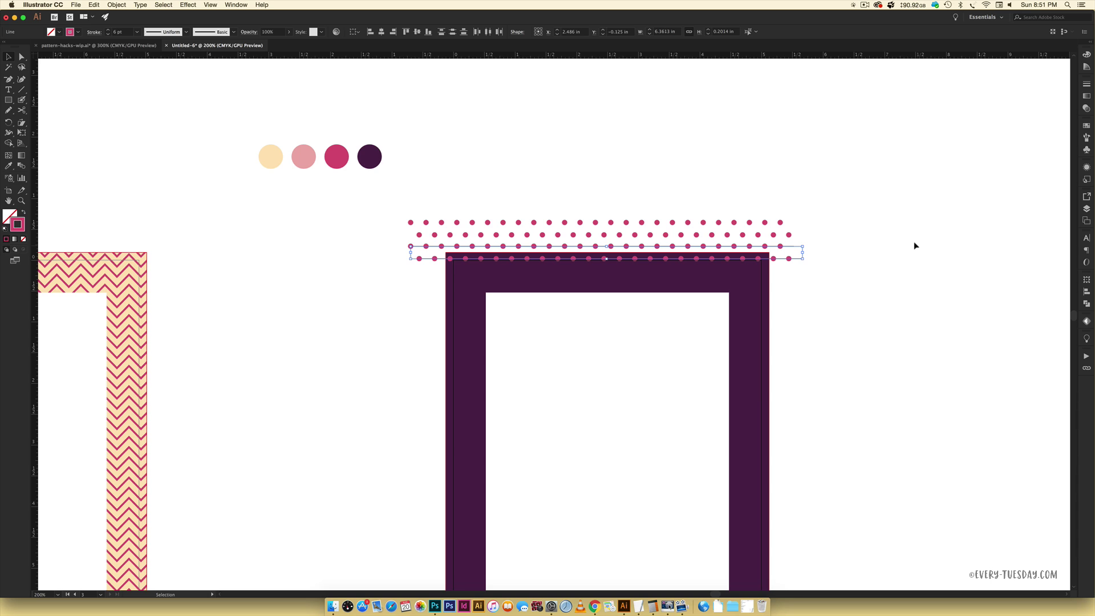
- Repeat the duplication of the dotted row pair until the dots extend past the bottom edge of the third frame
scroll(919, 249, "down", 5)
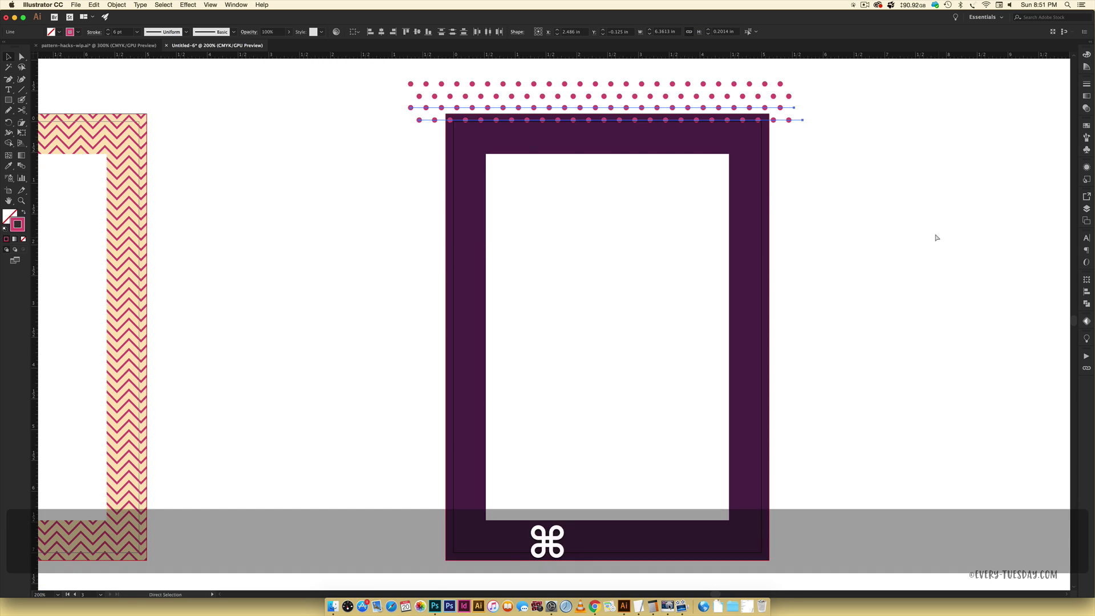
key("super+d")
key("super+d")
key("super+d")
key("super+d")
key("super+d")
key("super+d")
key("super+d")
key("super+d")
key("super+d")
key("super+d")
key("super+d")
key("super+d")
key("super+d")
key("super+d")
key("super+d")
key("super+d")
key("super+d")
key("super+d")
key("super+d")
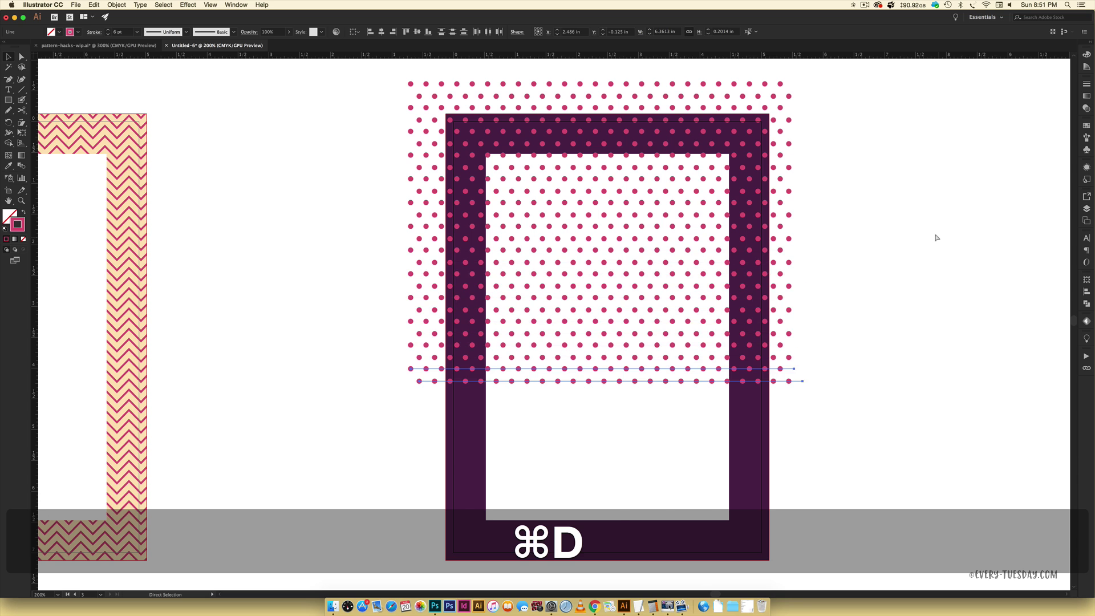
key("super+d")
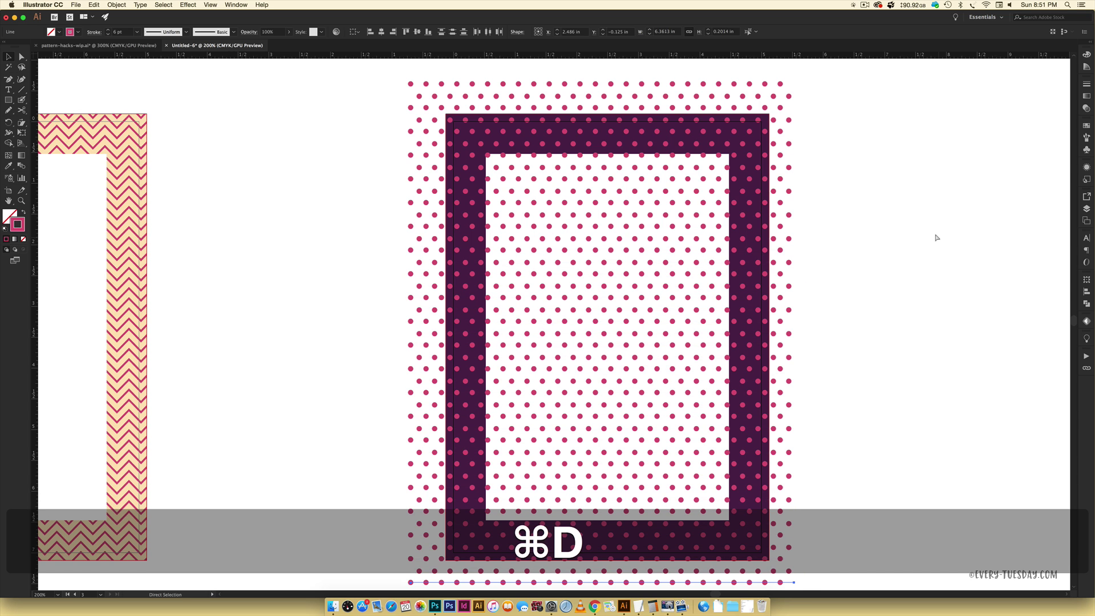
scroll(904, 235, "down", 2)
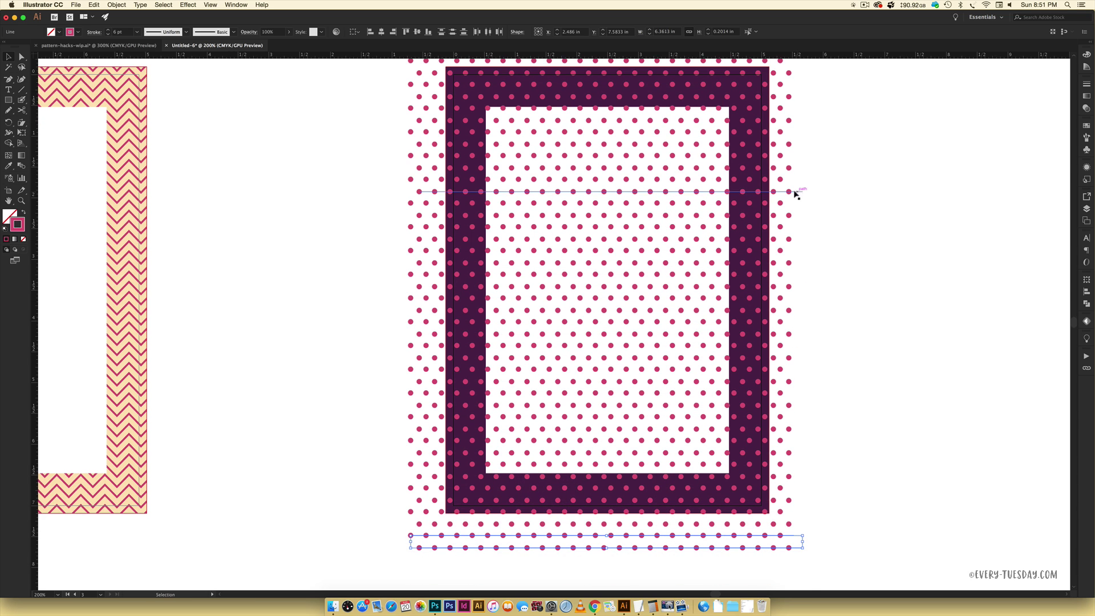
scroll(871, 284, "up", 2)
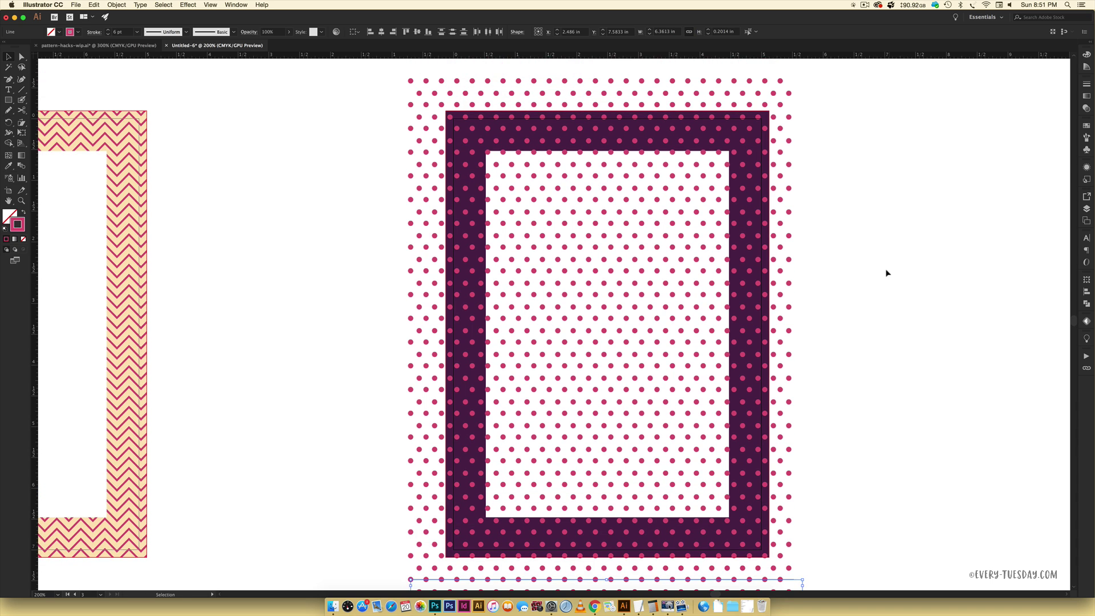
- Select all the dotted rows covering the third frame, without the frame itself, and group them
key("super+minus")
scroll(873, 285, "up", 6)
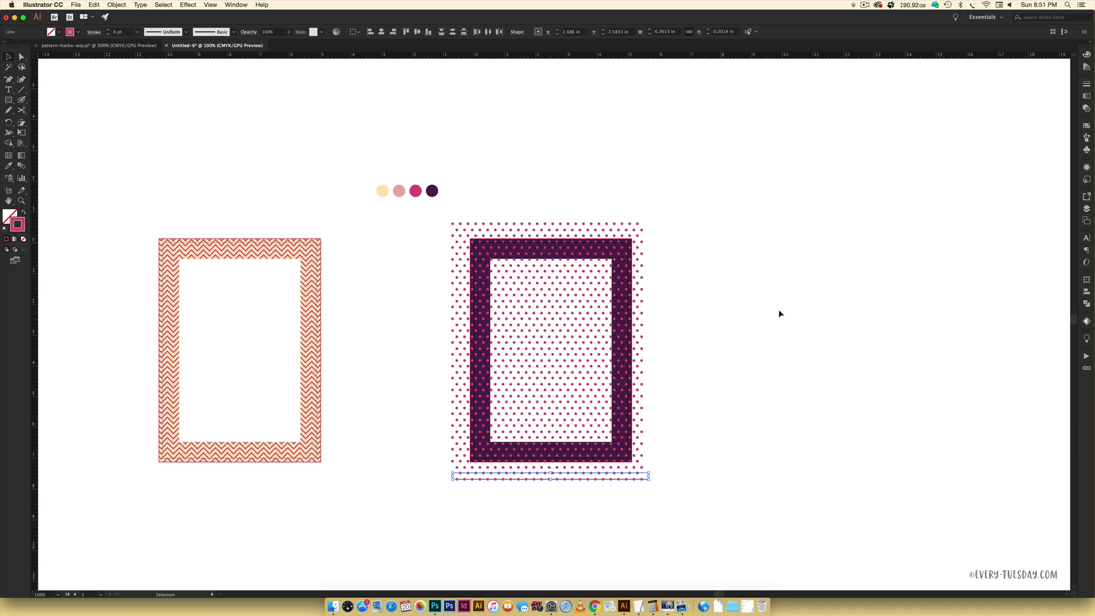
left_click_drag(721, 171, 635, 531)
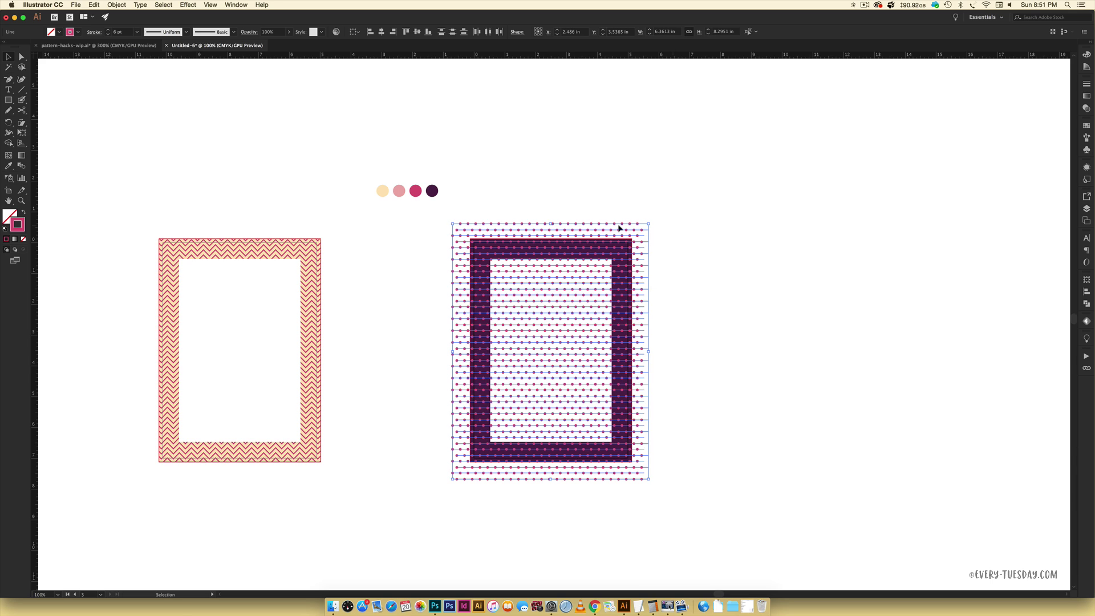
left_click_drag(636, 274, 303, 296)
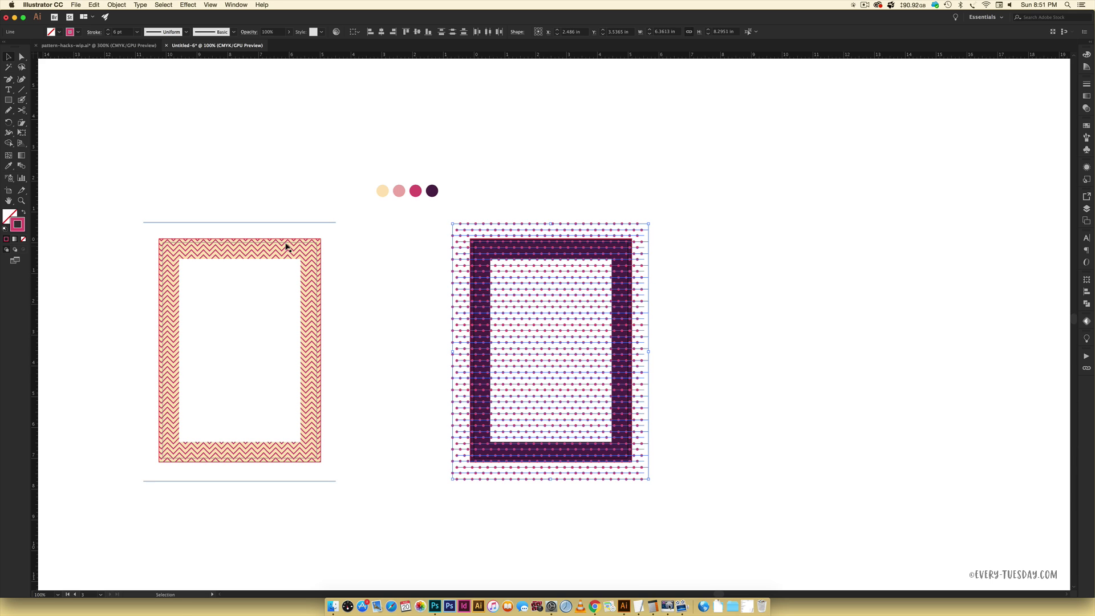
left_click_drag(287, 247, 272, 221)
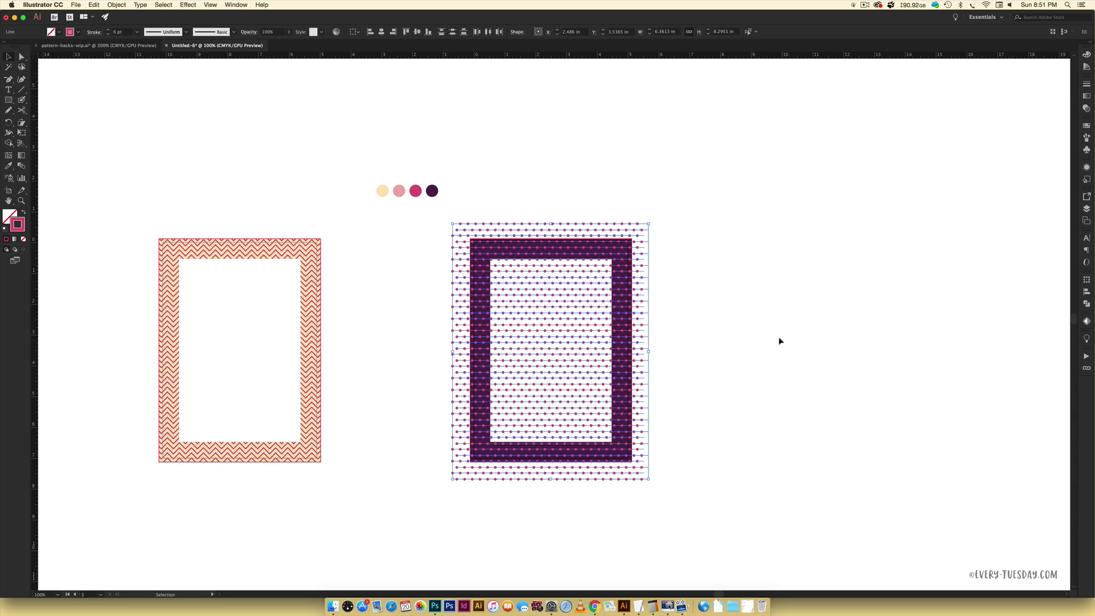
left_click(798, 314)
key("super+g")
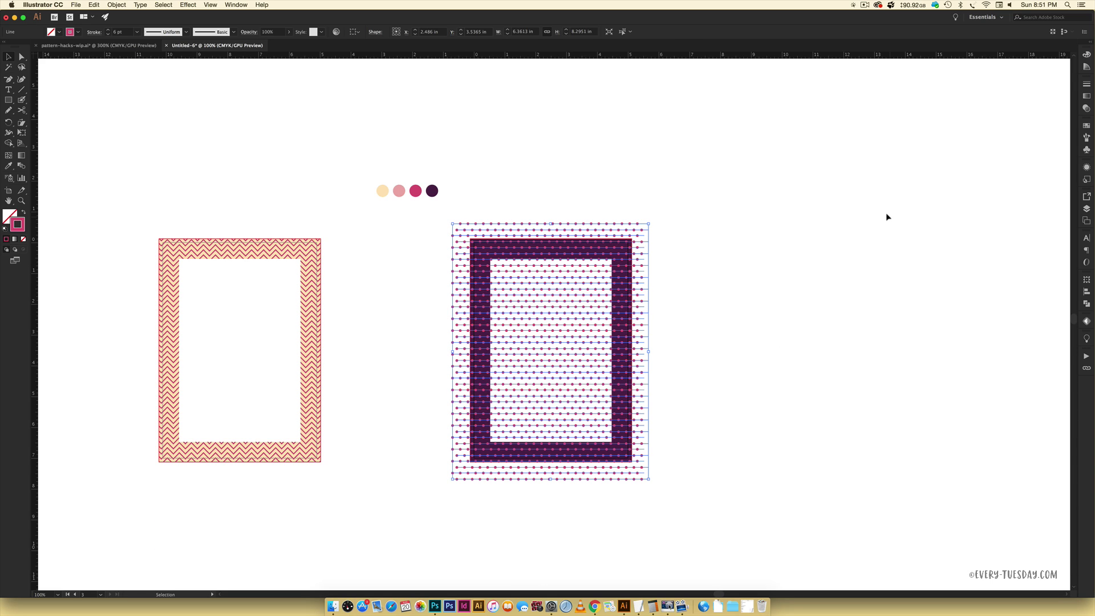
- Change the stroke color of the grouped dots to white
left_click(1084, 55)
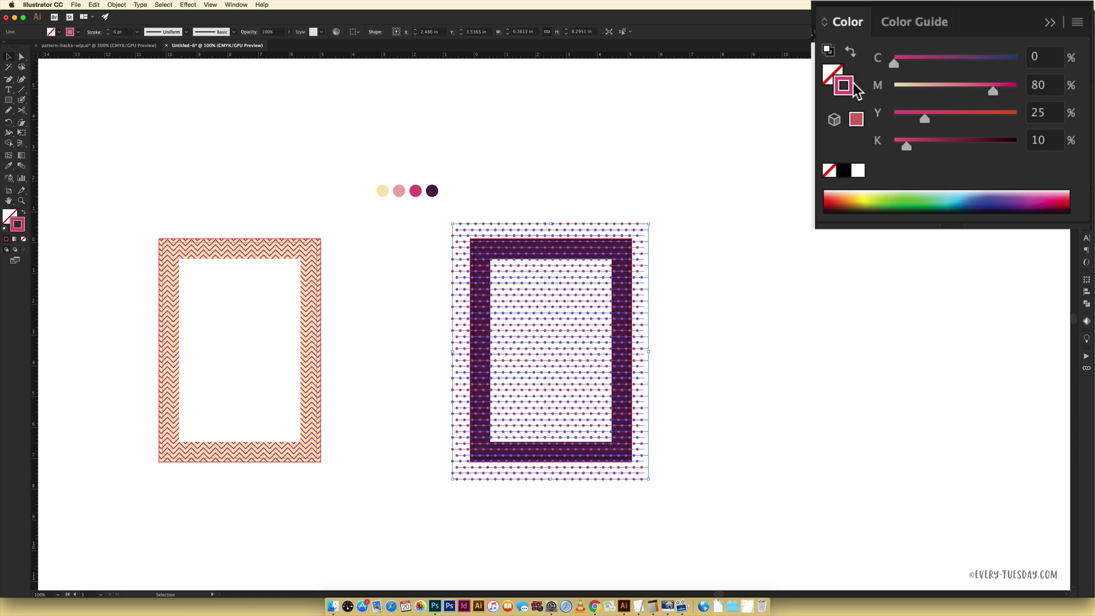
left_click(859, 170)
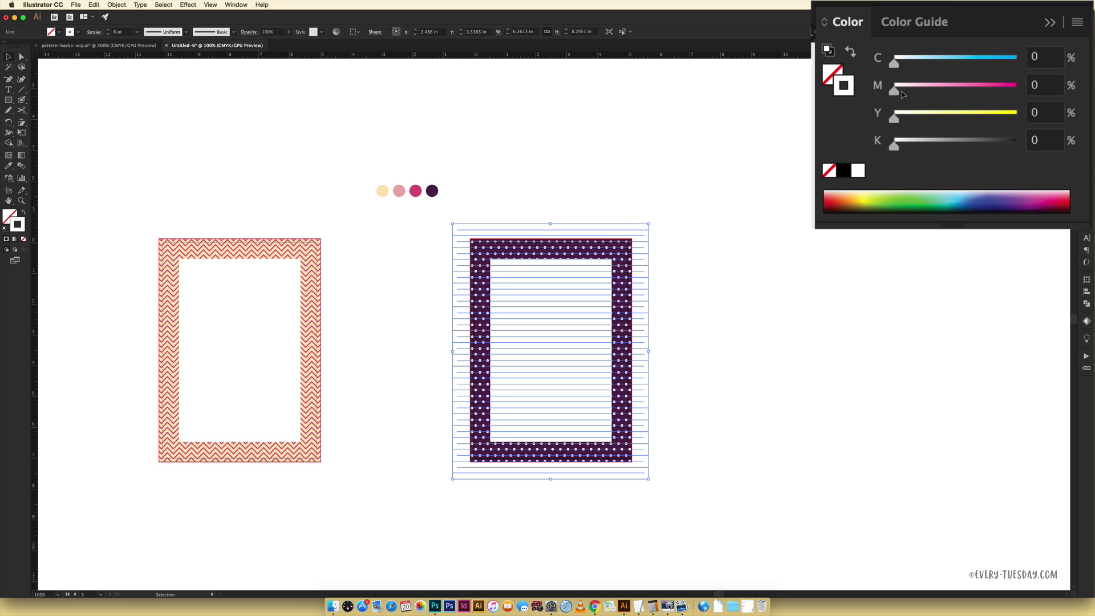
left_click(691, 238)
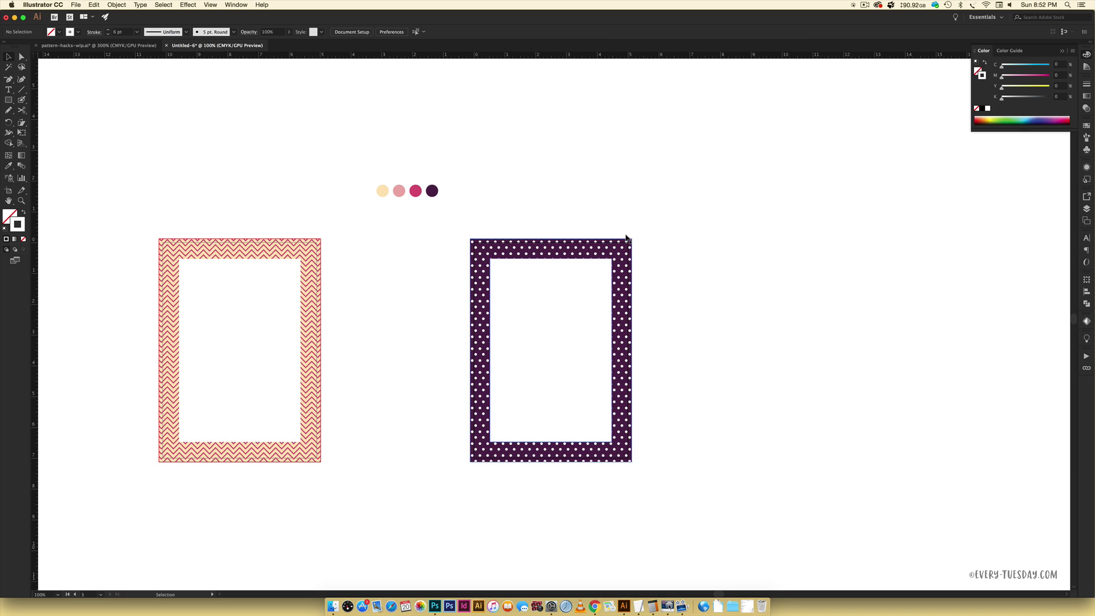
- Send the white dot group to the back, behind the dark purple frame
left_click(641, 237)
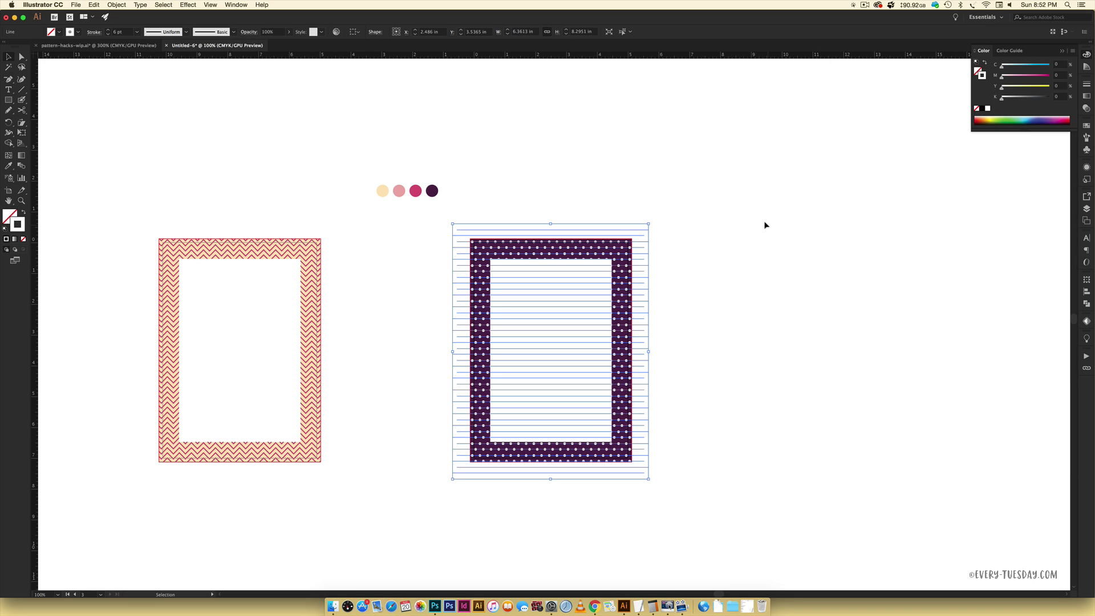
right_click(635, 229)
mouse_move(663, 329)
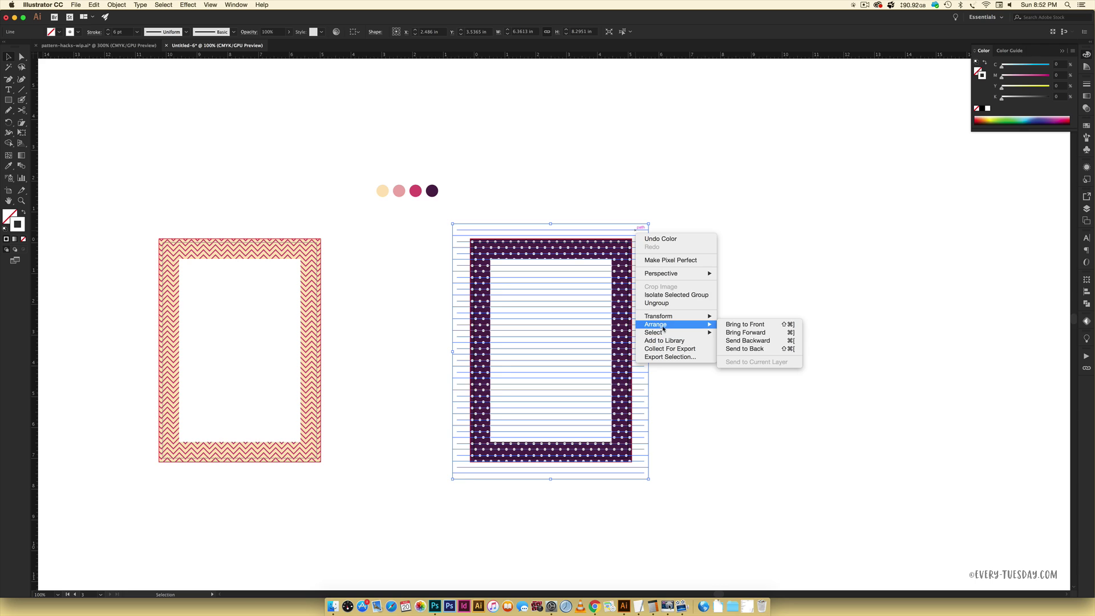
left_click(748, 349)
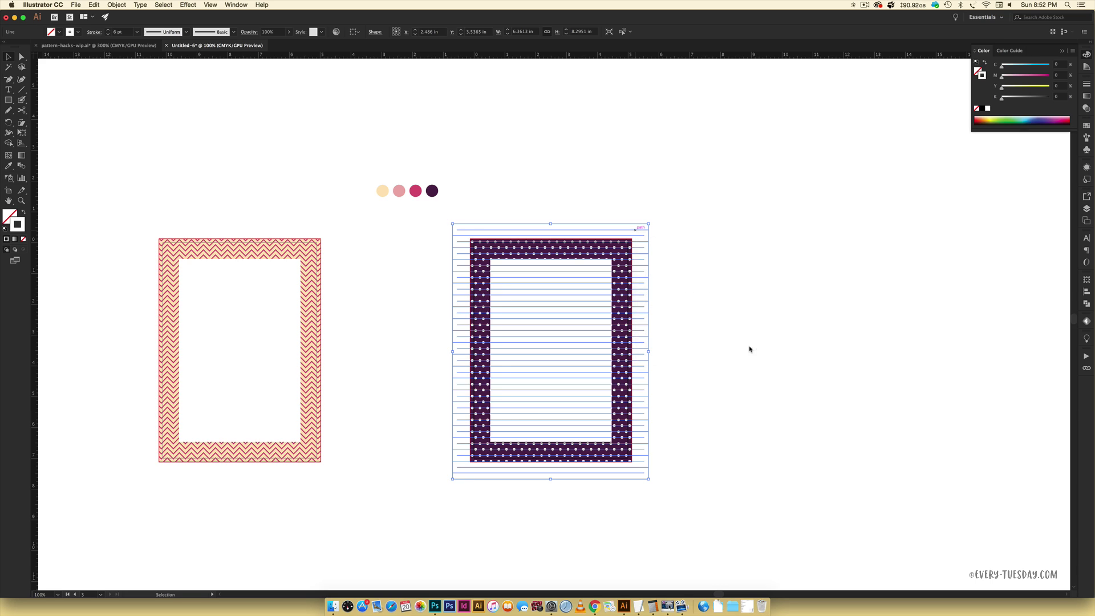
left_click(713, 236)
- Copy the dark purple frame and paste the copy in front, exactly over the original
left_click(522, 250)
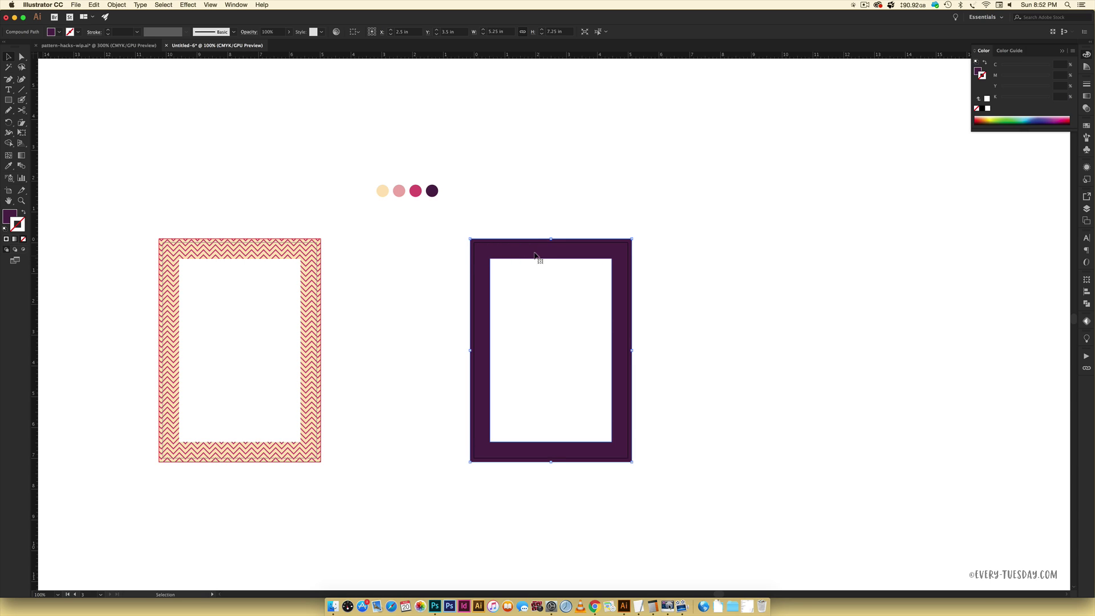
key("super+c")
left_click(773, 238)
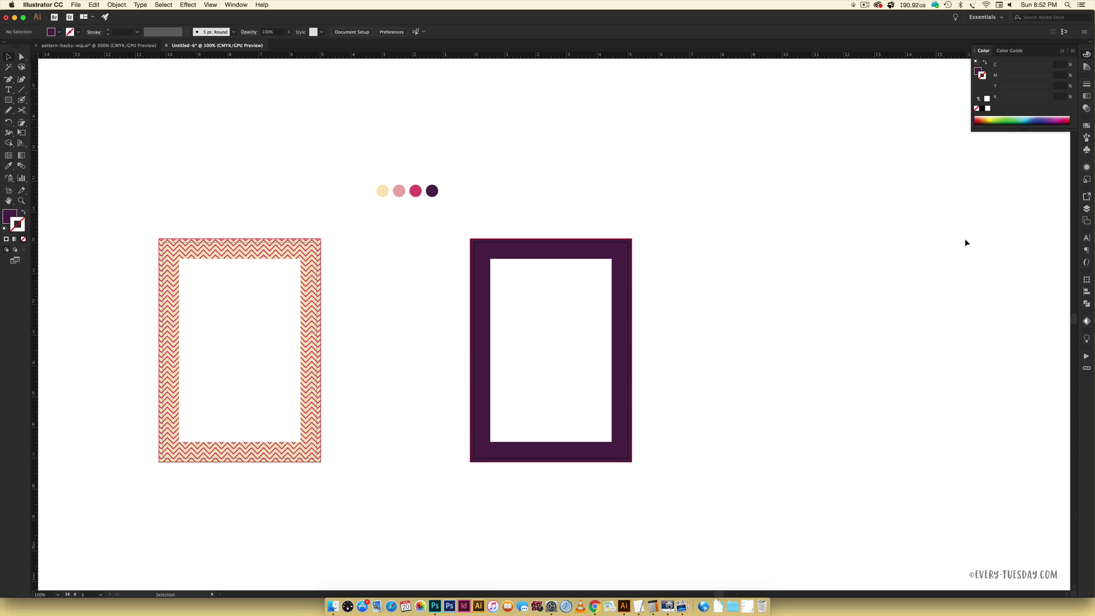
key("super")
key("super+f")
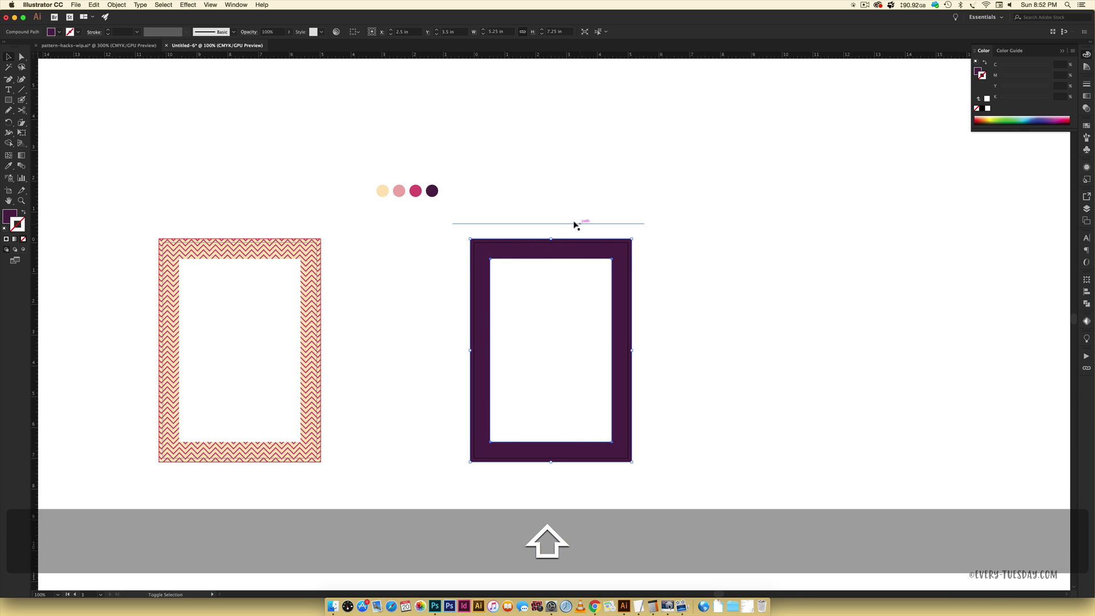
- Make a clipping mask from the pasted frame and the white dot group so the dots fill only the border
left_click(578, 224, "shift")
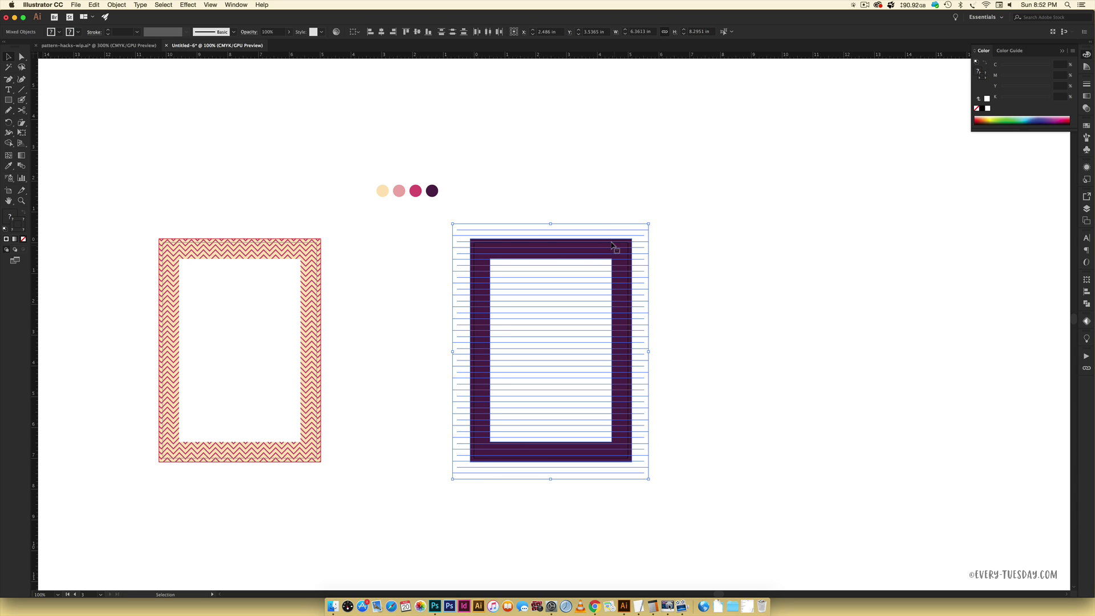
right_click(615, 249)
left_click(649, 312)
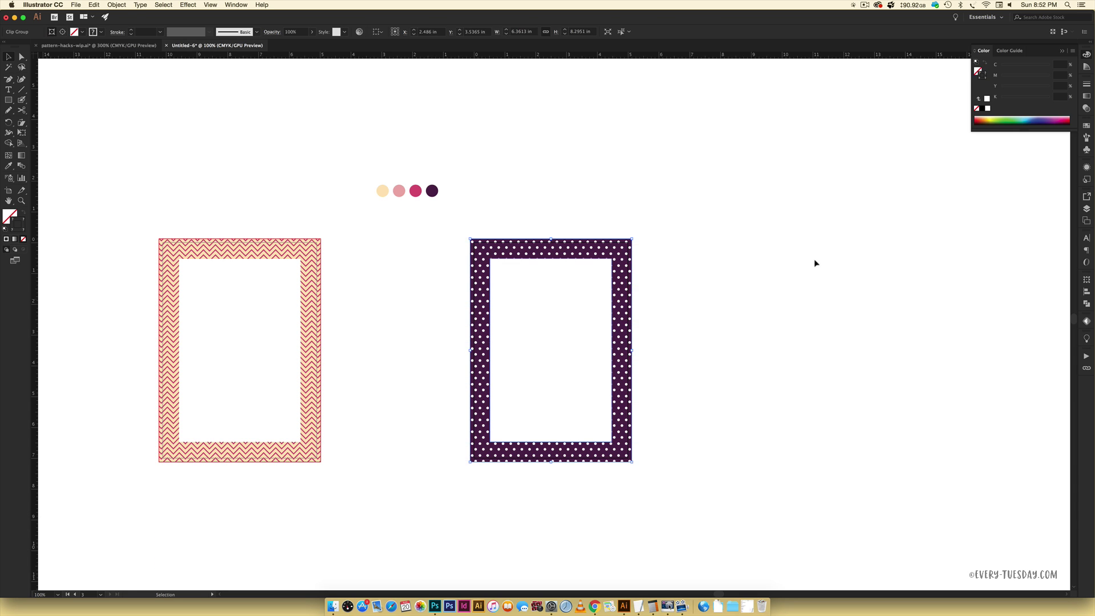
- Examine the notes heading and ruled lines on the sample cards in the pattern-hacks-wip document
left_click(813, 259)
scroll(779, 302, "left", 3)
scroll(781, 304, "left", 10)
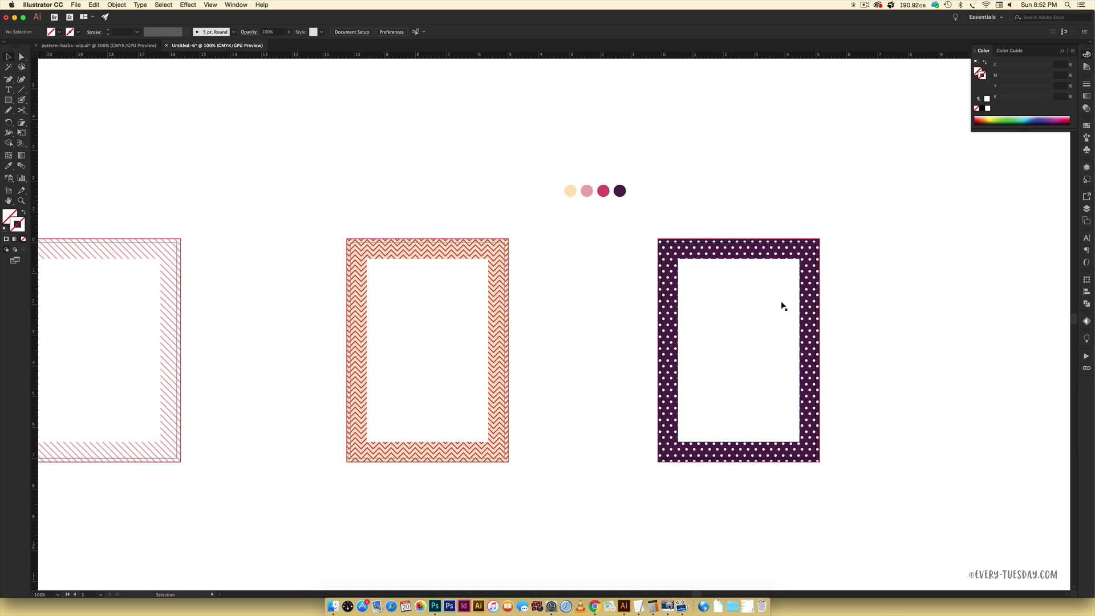
left_click(145, 43)
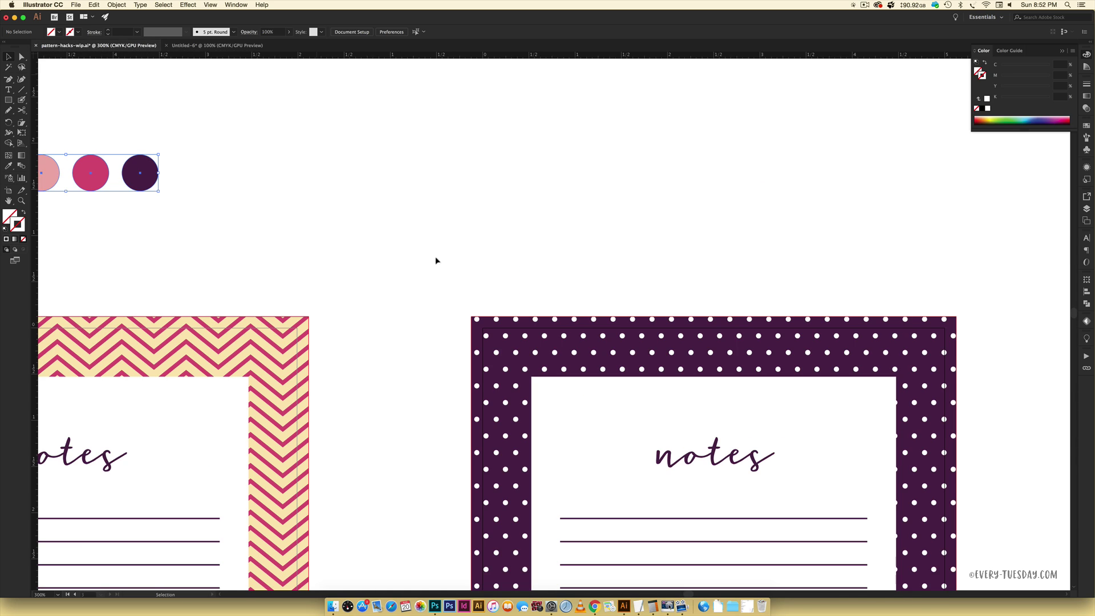
scroll(745, 472, "down", 8)
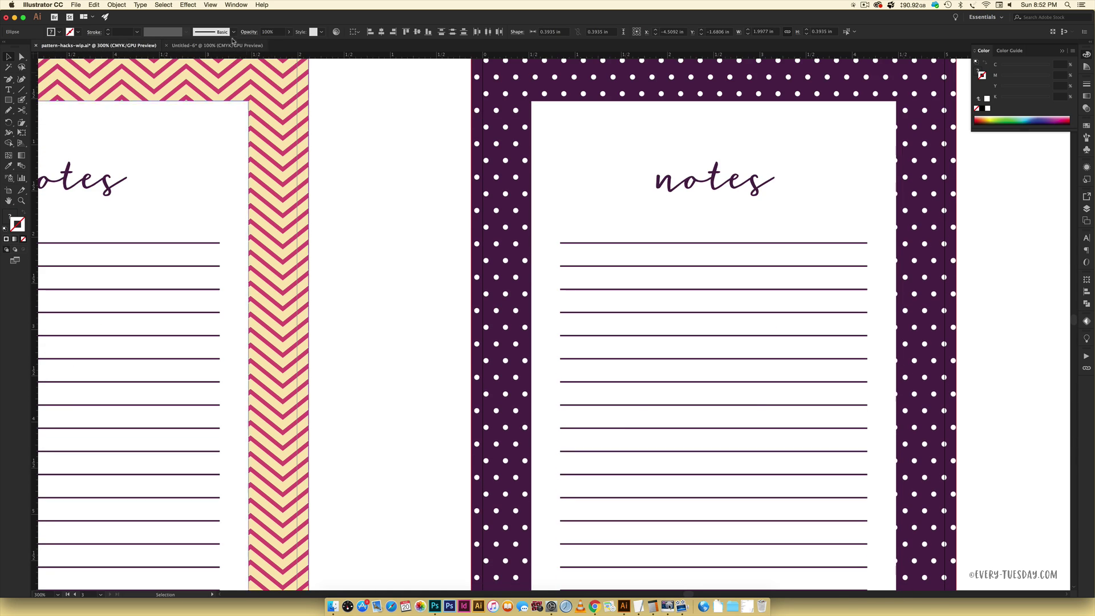
left_click(217, 45)
scroll(510, 240, "left", 1)
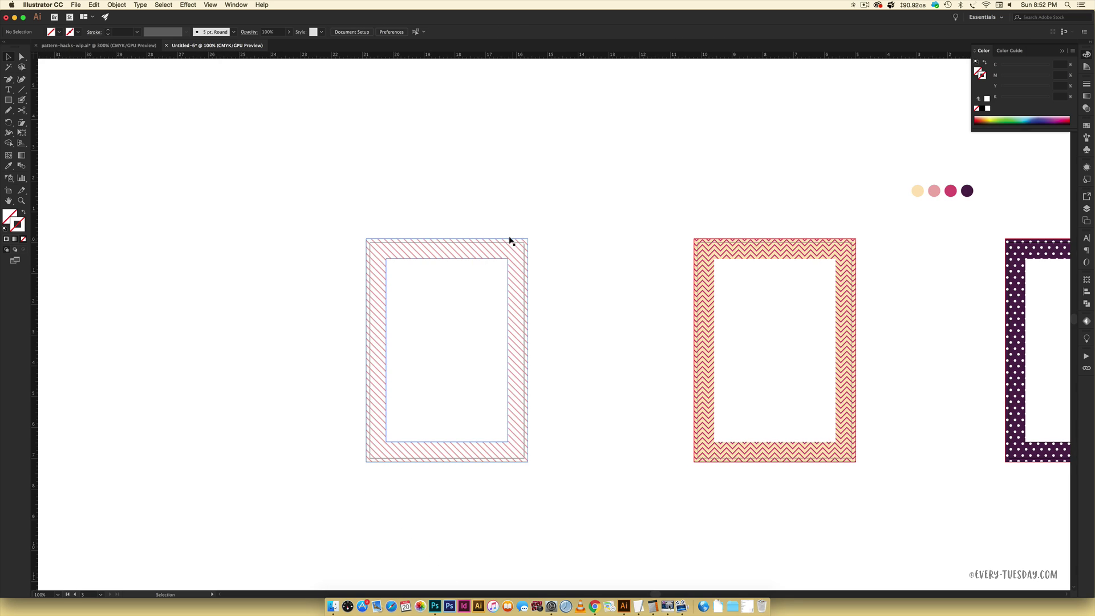
- Add the text "notes" in the upper white area of the diagonal-stripe card
key("super+equal")
key("space")
left_click_drag(391, 330, 500, 245)
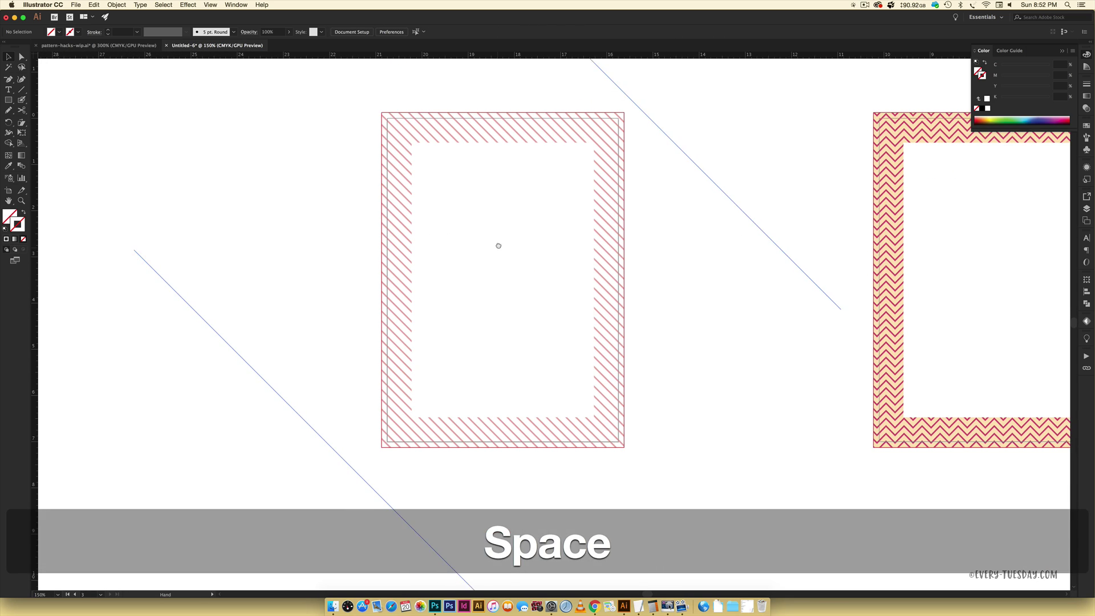
key("t")
left_click(455, 189)
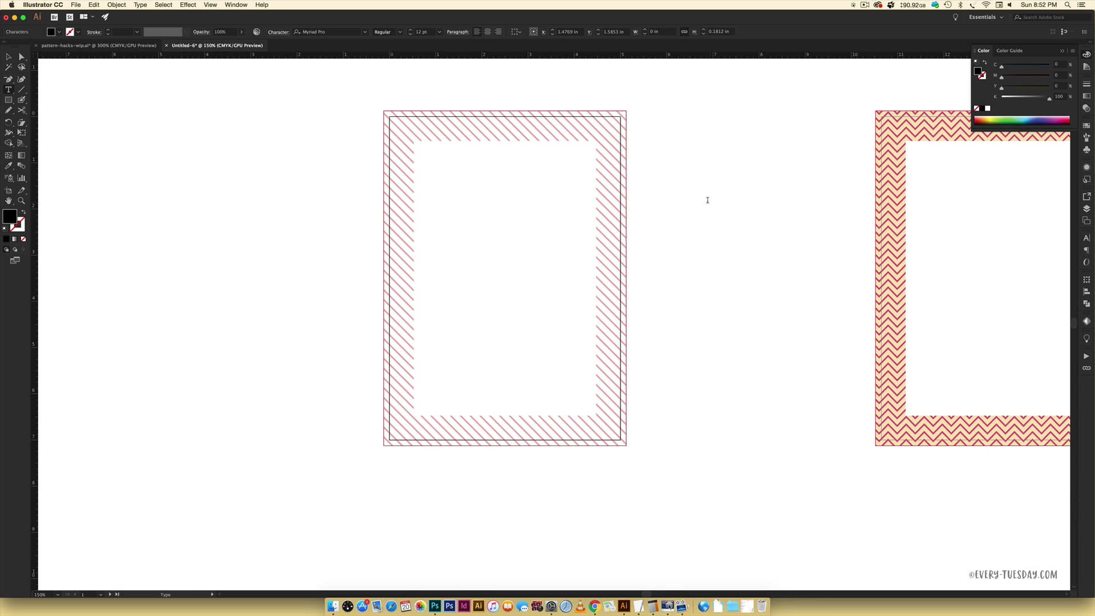
type("notes")
key("Escape")
left_click_drag(717, 179, 582, 268)
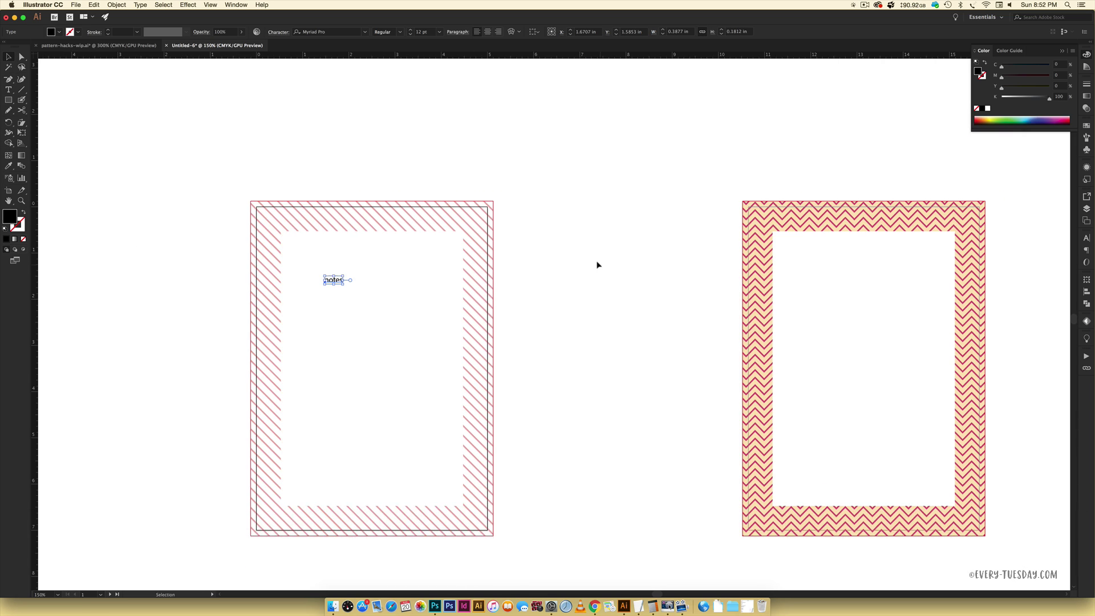
- Recolor the notes text with the dark purple sampled from the palette circle
key("super+minus")
key("super+minus")
key("i")
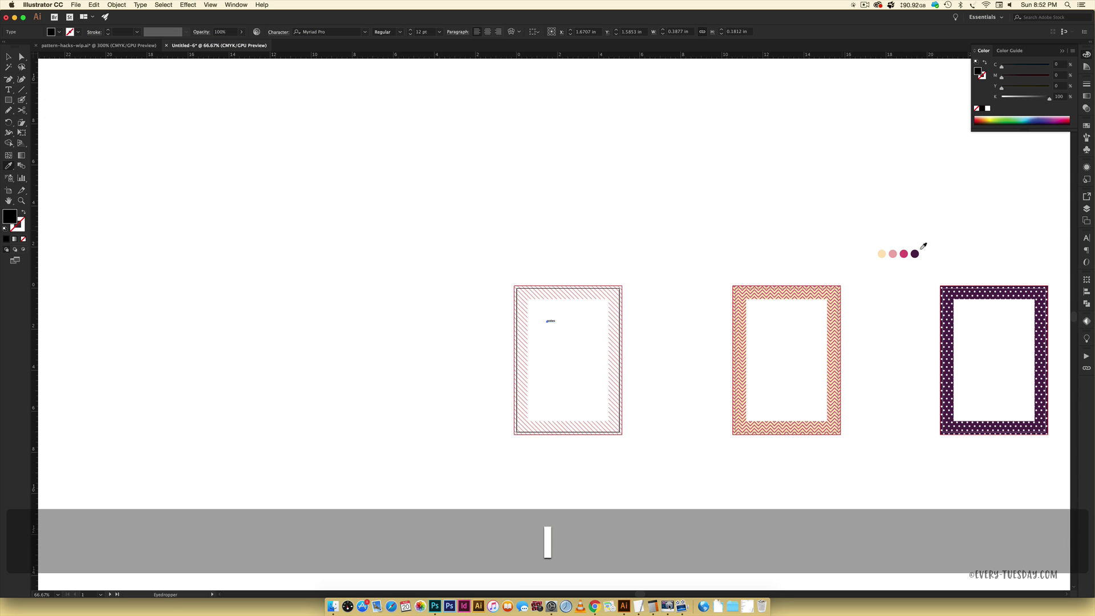
left_click(915, 253)
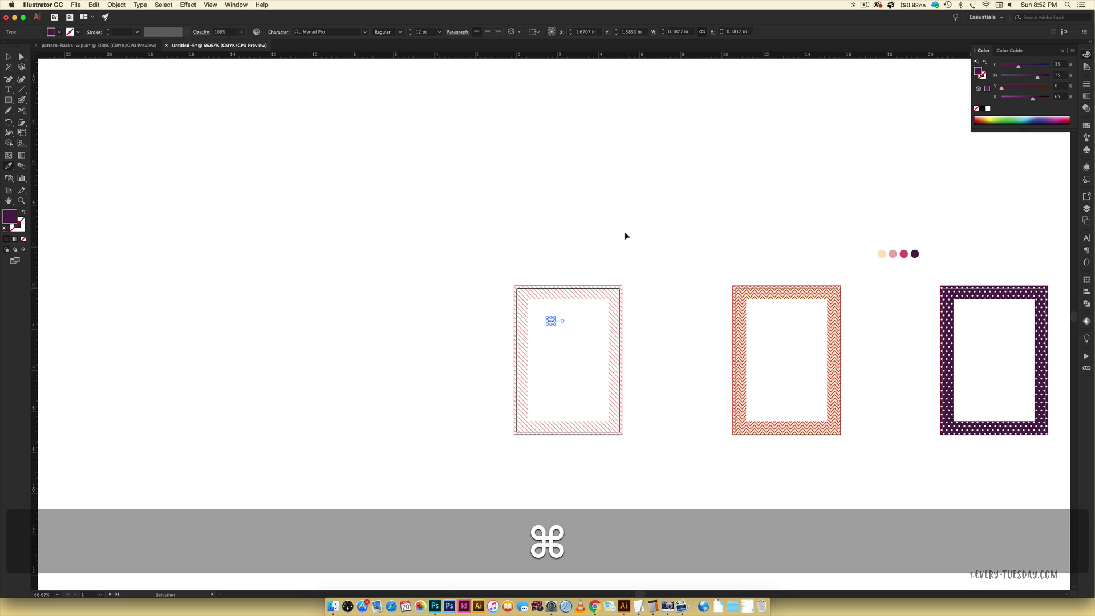
key("super+equal")
key("super+equal")
key("super+equal")
left_click_drag(713, 359, 604, 276)
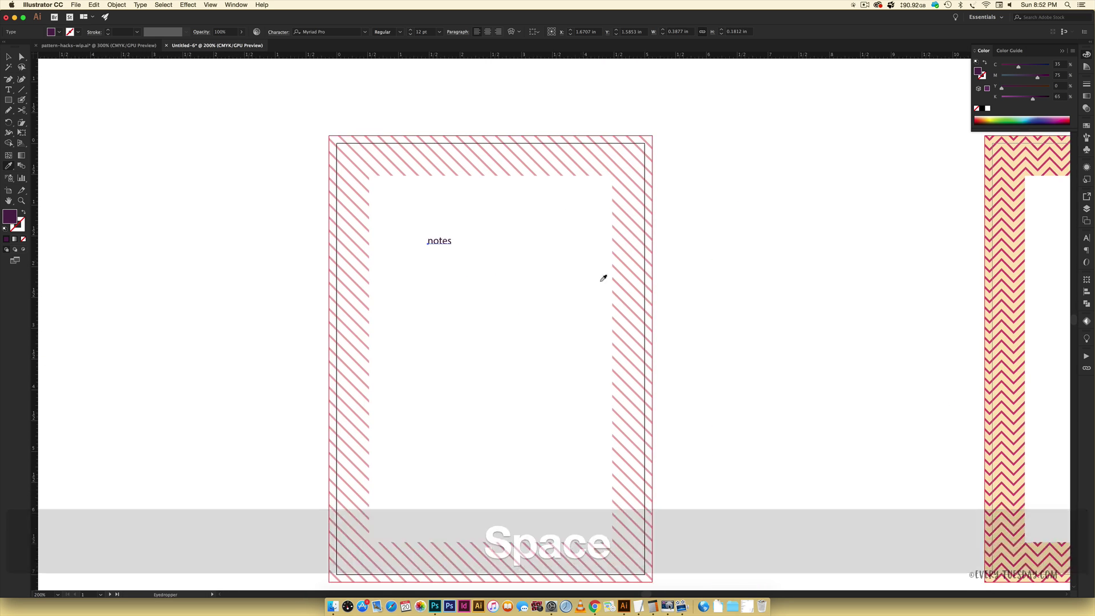
- Set the notes heading in Espresso Roast Script and scale it up proportionally to about 40 pt, placed near the top of the white area
key("v")
left_click(1087, 239)
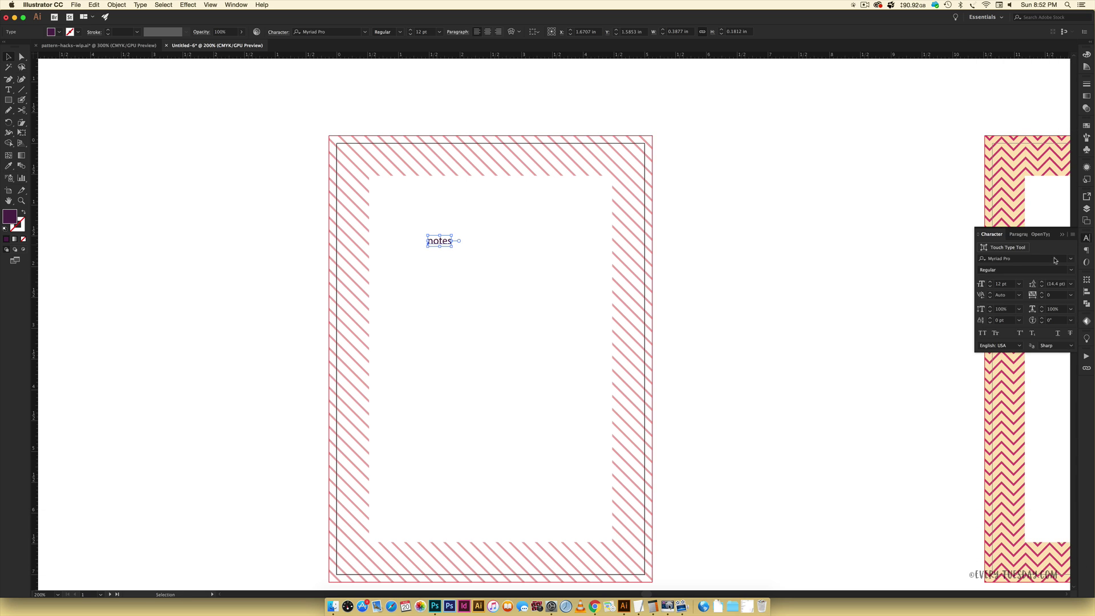
left_click(1021, 261)
type("es")
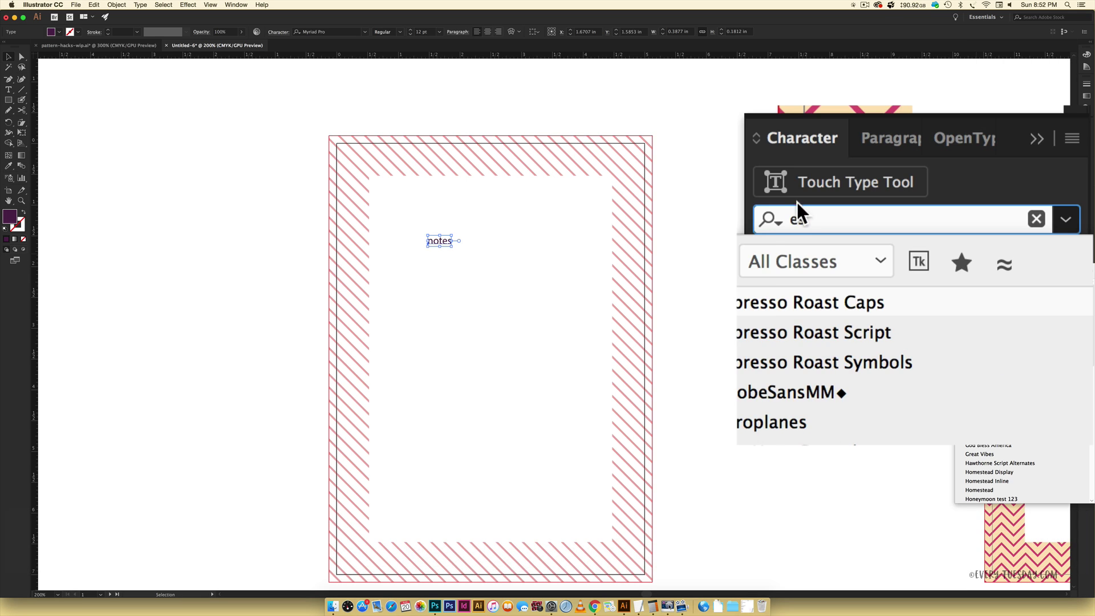
left_click(816, 335)
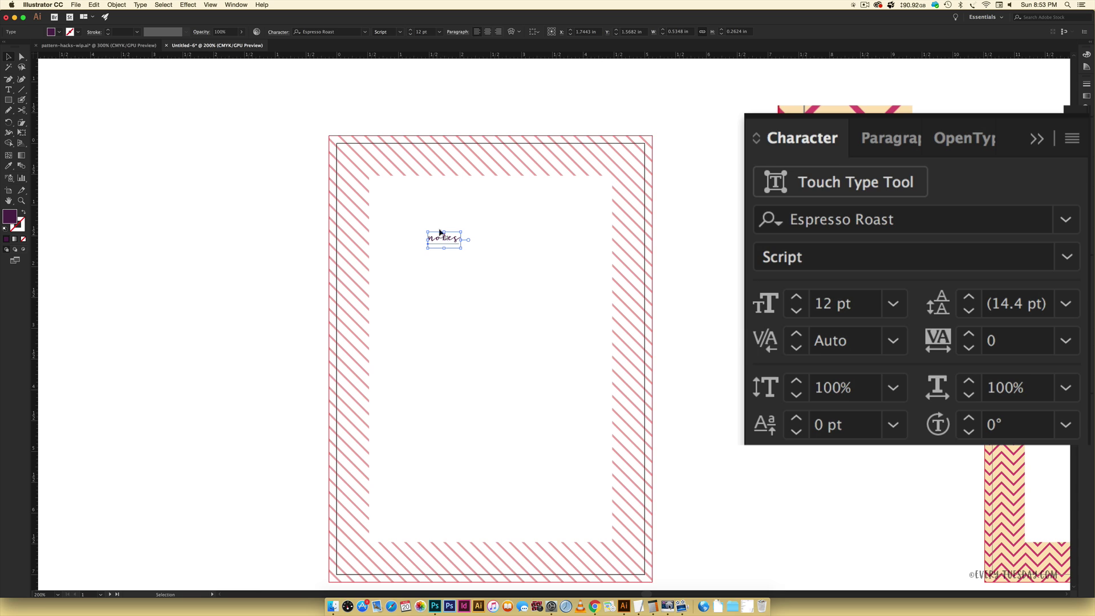
left_click_drag(460, 238, 527, 239)
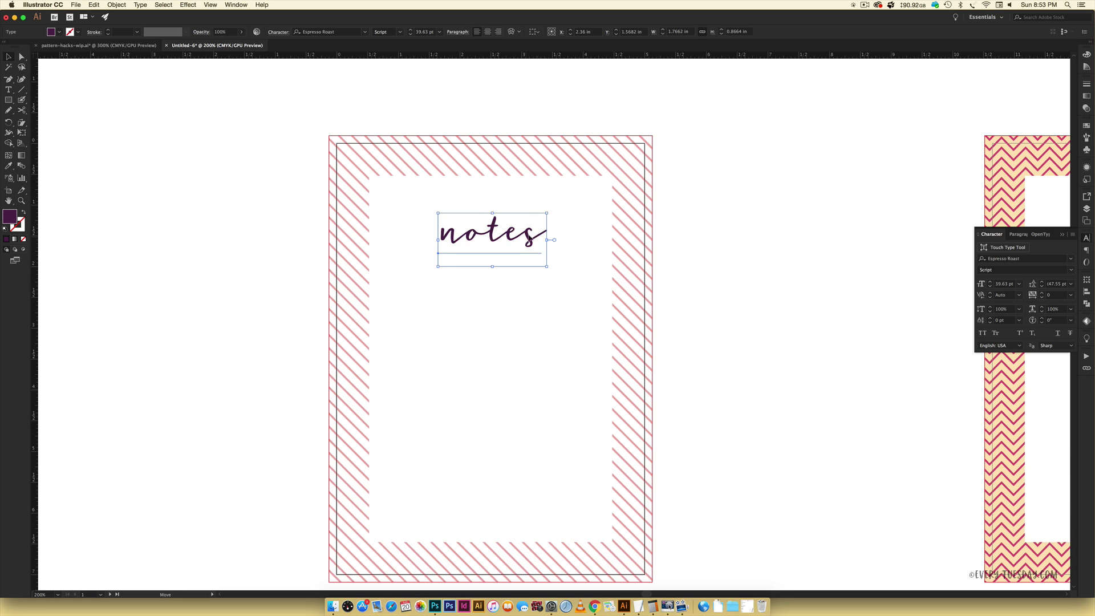
left_click(765, 283)
- Draw a dark purple horizontal line about 3.4 in long below the heading and duplicate it about 3.9 in straight down
left_click_drag(672, 317, 682, 249)
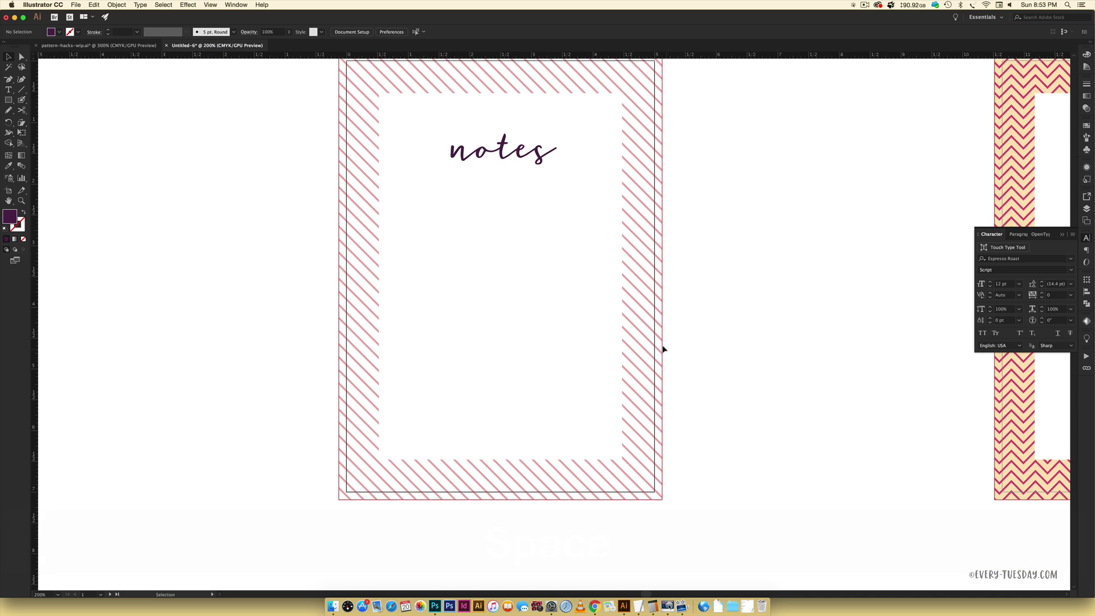
key("backslash")
left_click(24, 212)
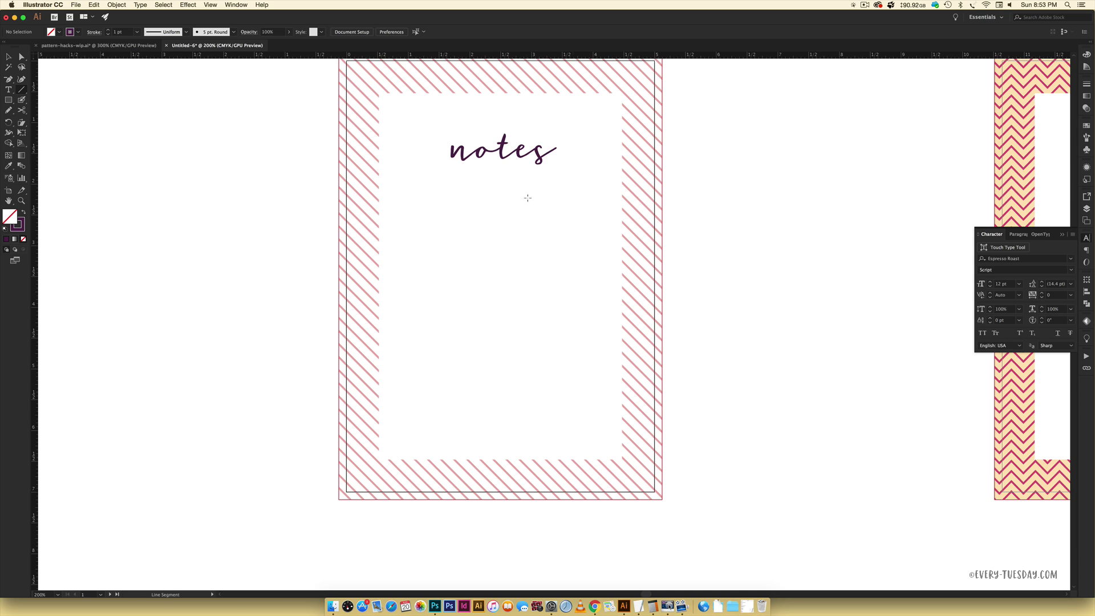
left_click_drag(397, 199, 608, 200)
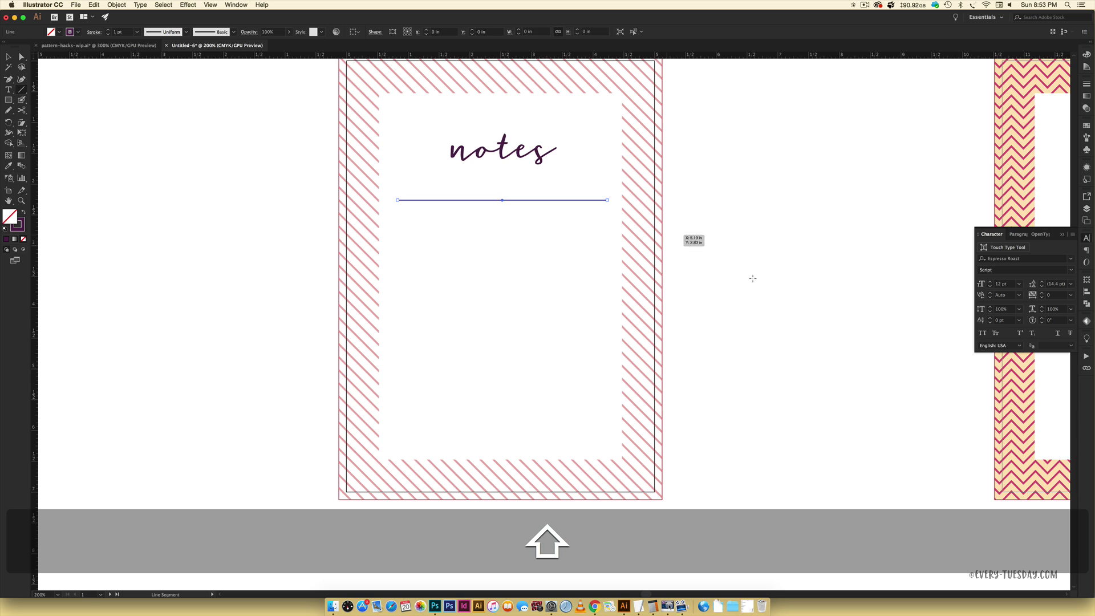
key("v")
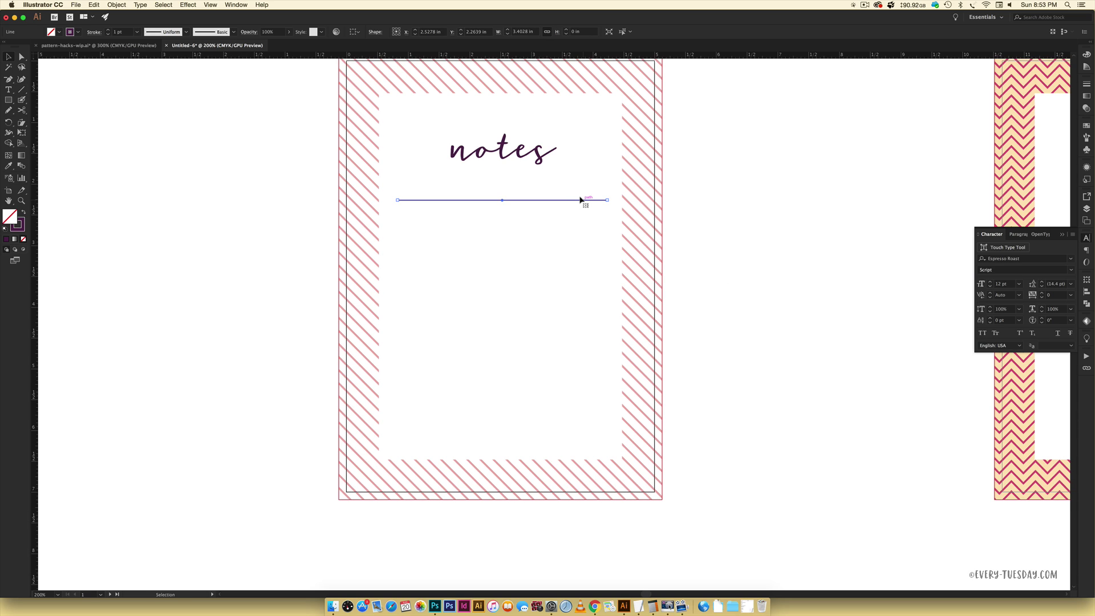
left_click_drag(581, 200, 582, 441)
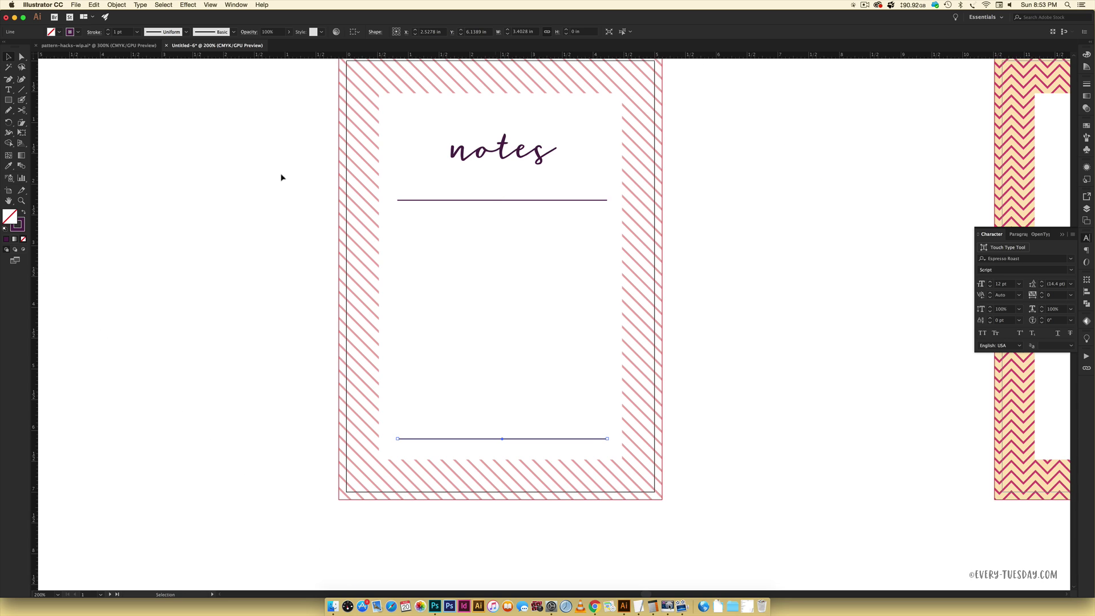
- Blend the two horizontal lines with 12 specified steps to make evenly spaced writing lines
double_click(22, 167)
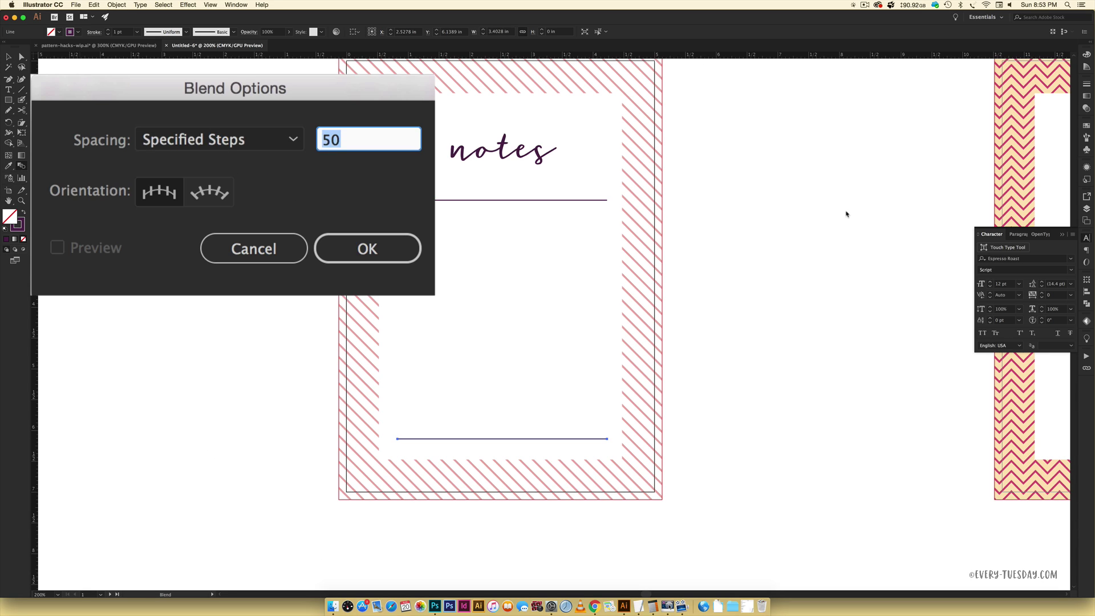
type("12")
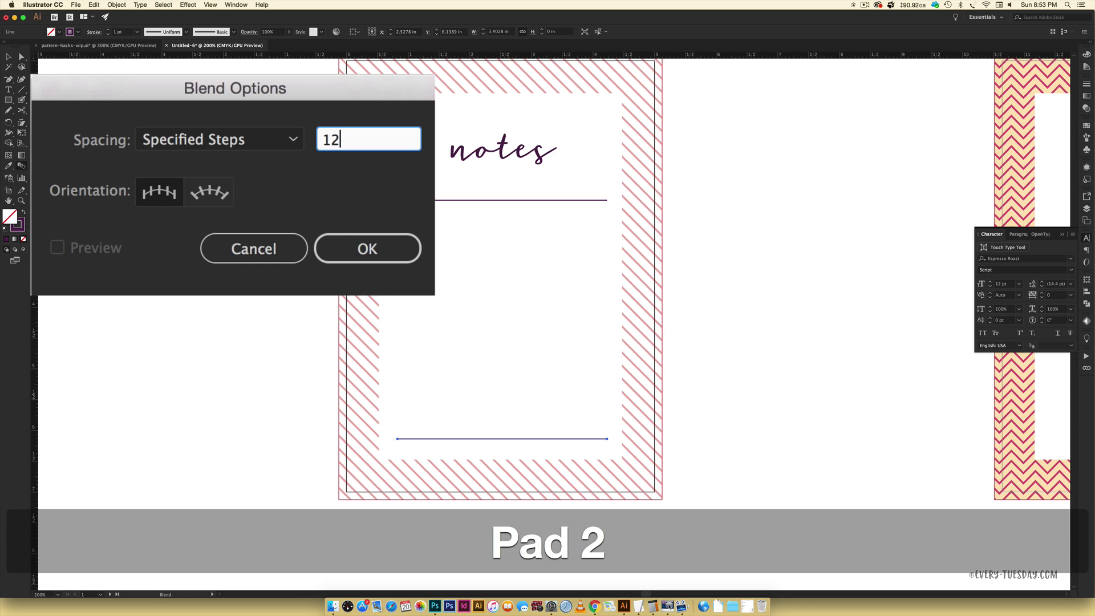
key("Return")
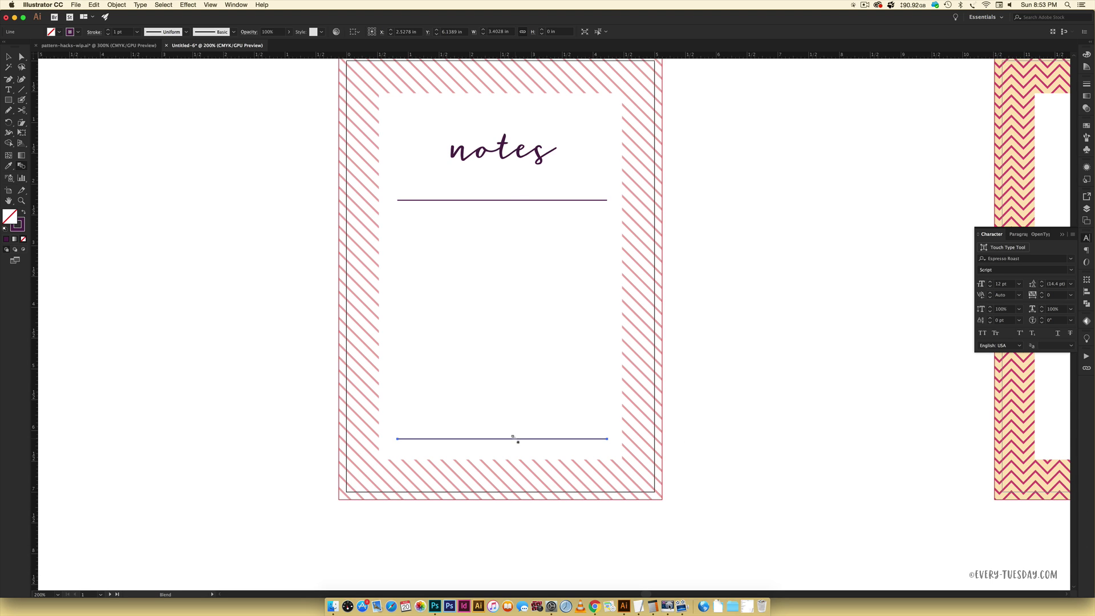
left_click(508, 199)
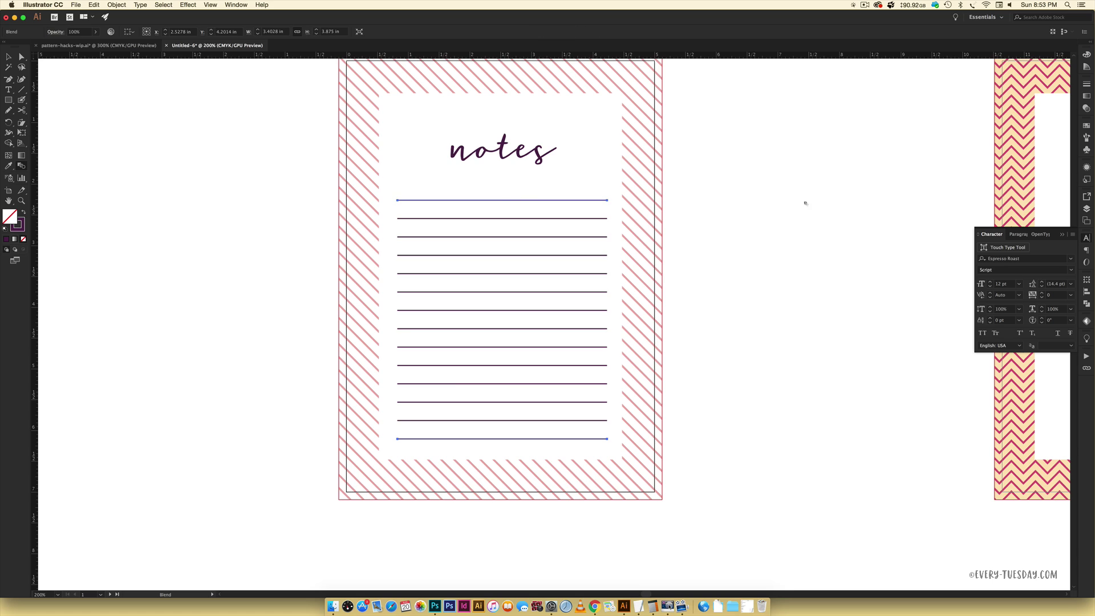
key("v")
left_click(776, 223)
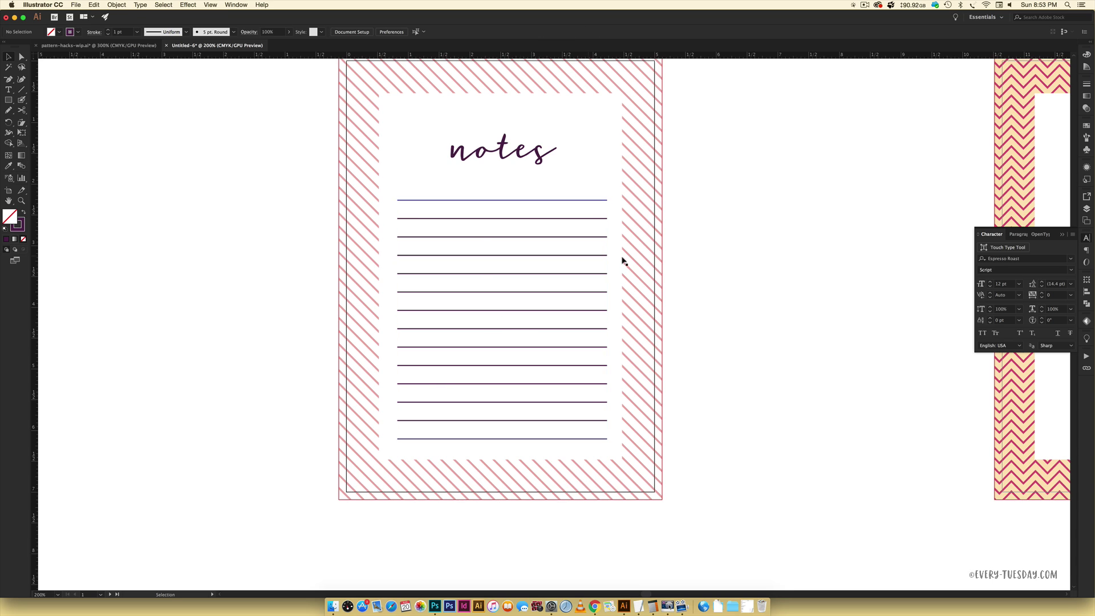
- Center the notes heading and the blended lines horizontally on the diagonal-stripe frame, using the frame as key object
scroll(631, 255, "up", 3)
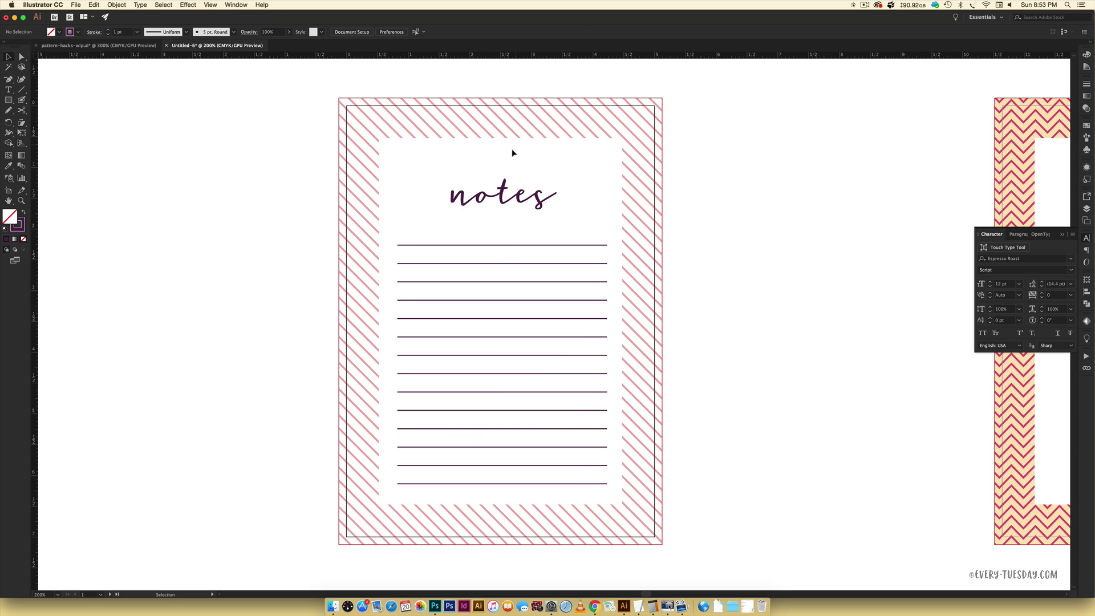
left_click(539, 247)
left_click(522, 197, "shift")
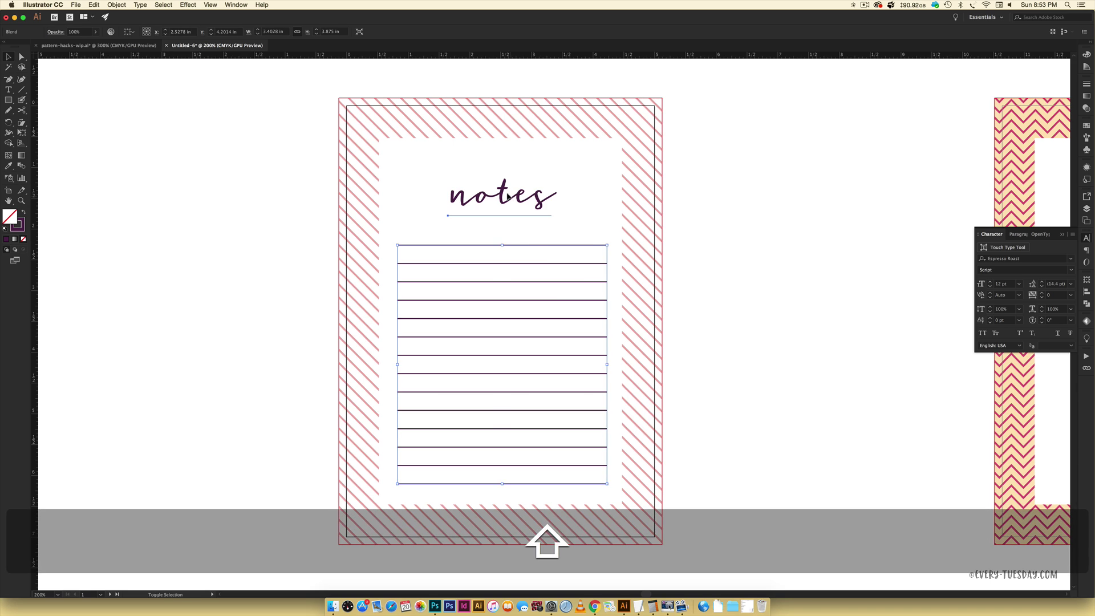
left_click(514, 121, "shift")
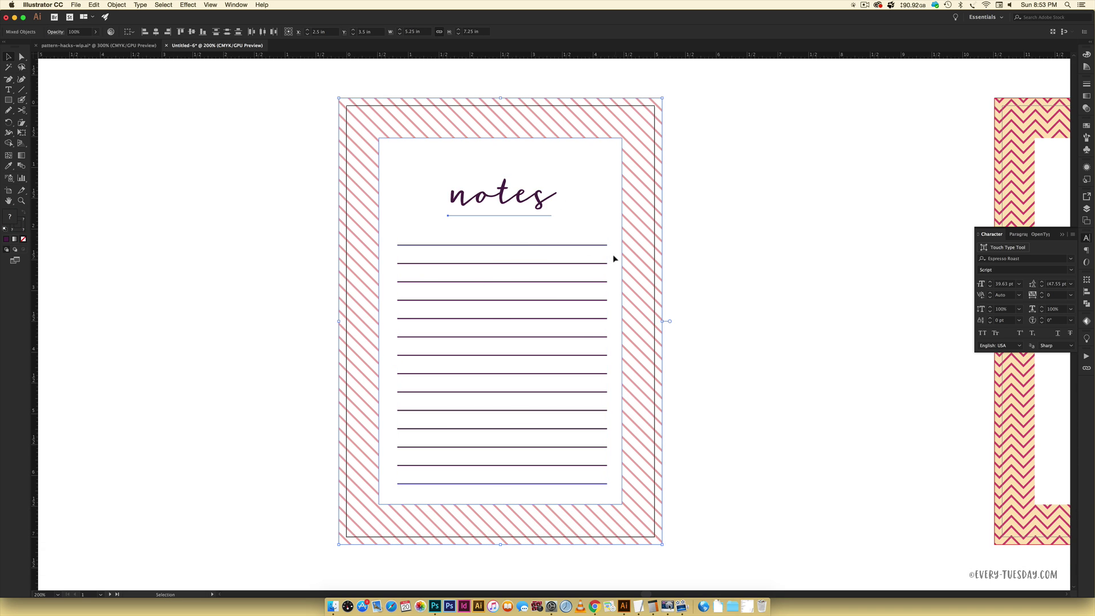
left_click(525, 132)
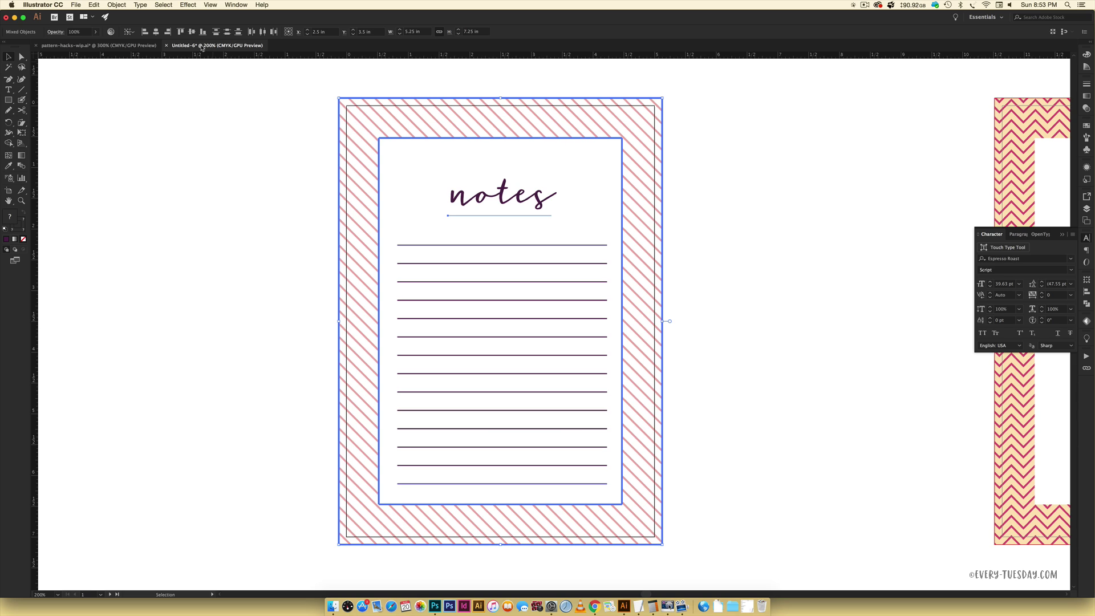
left_click(156, 33)
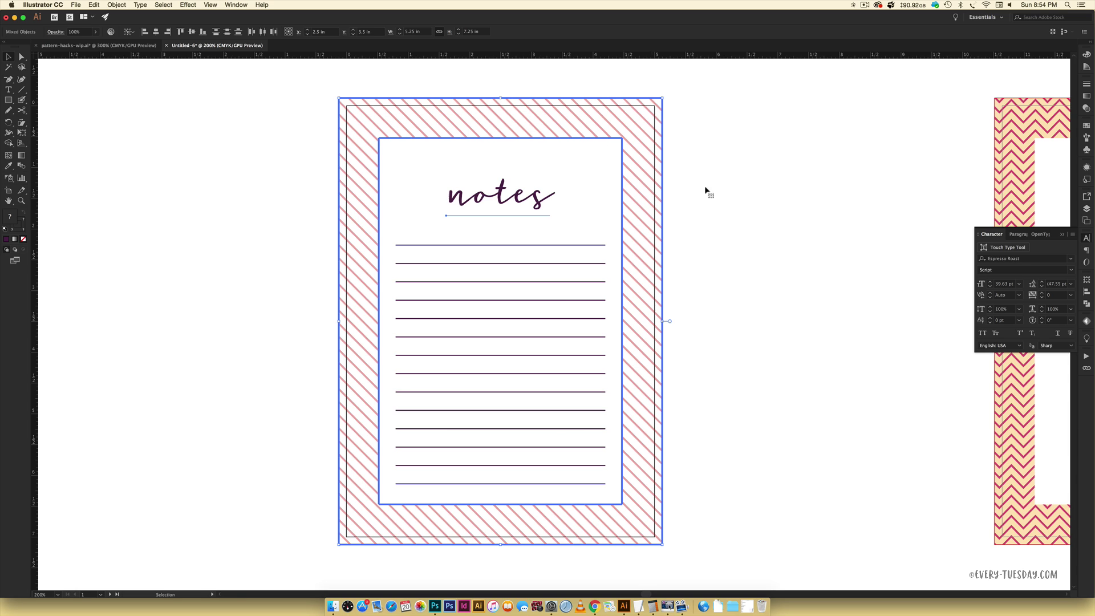
left_click(719, 198)
- Group the notes heading with the blended writing lines
left_click(514, 194)
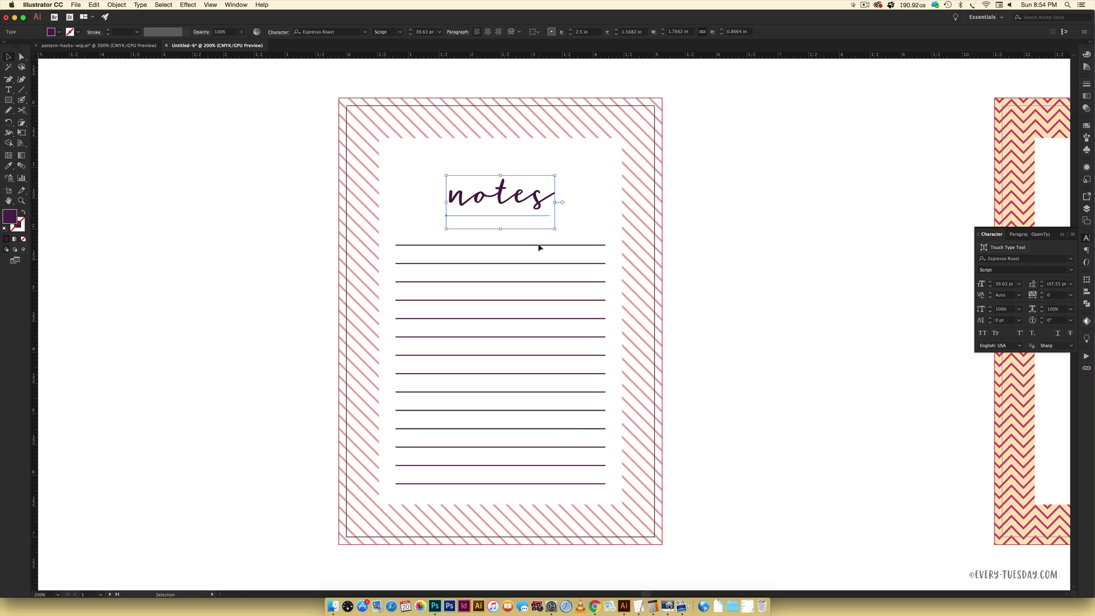
left_click(541, 245, "shift")
key("super+g")
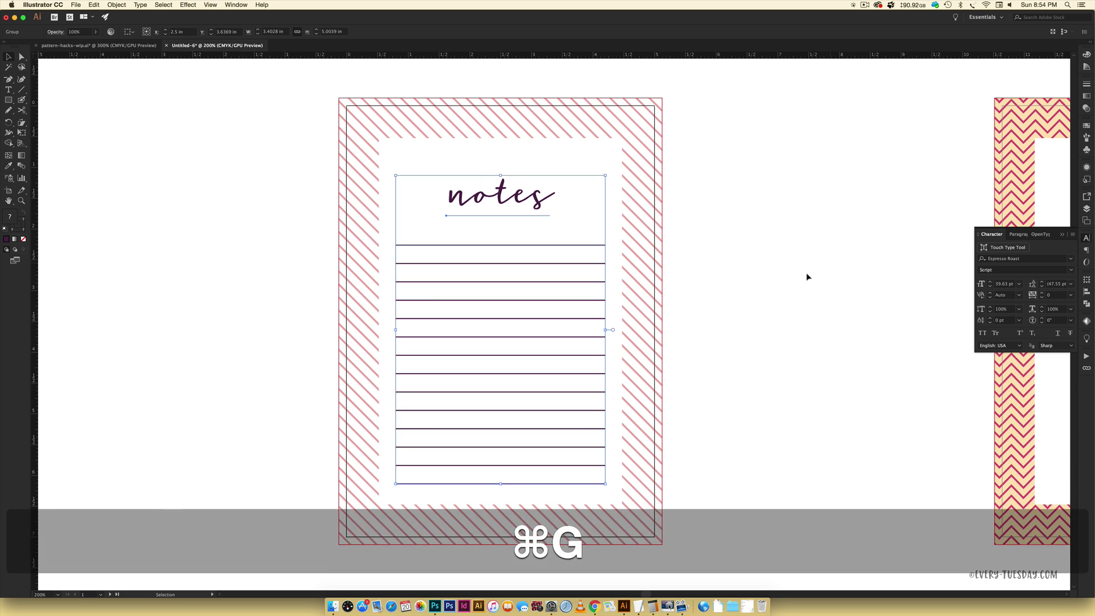
left_click(804, 277)
- Copy the heading and lines group horizontally into the white area of the chevron card
key("super+minus")
key("super+minus")
key("space")
left_click_drag(800, 277, 531, 231)
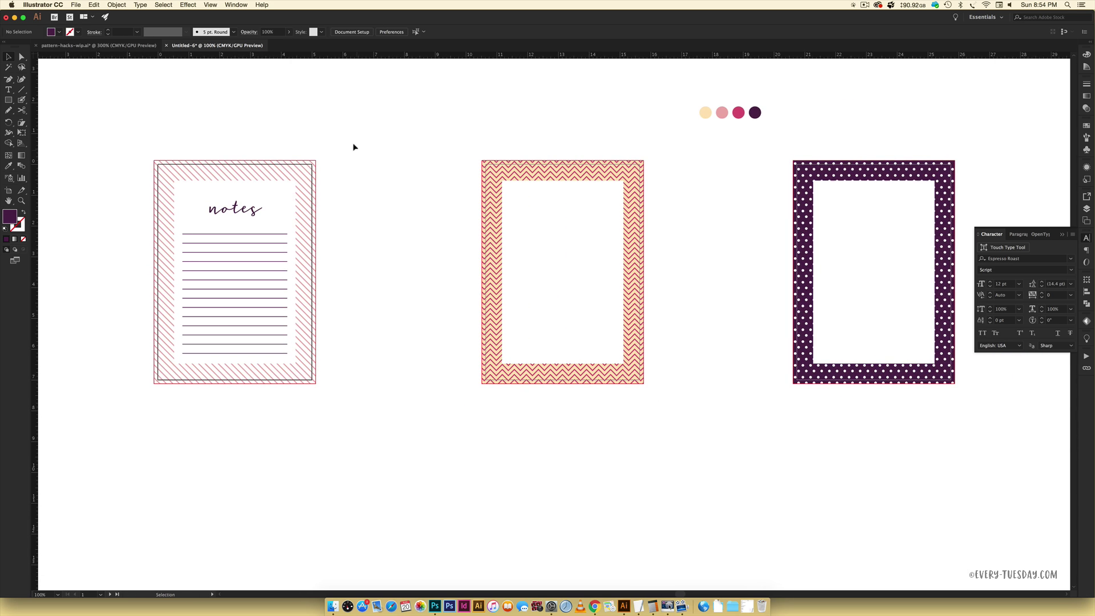
left_click(211, 5)
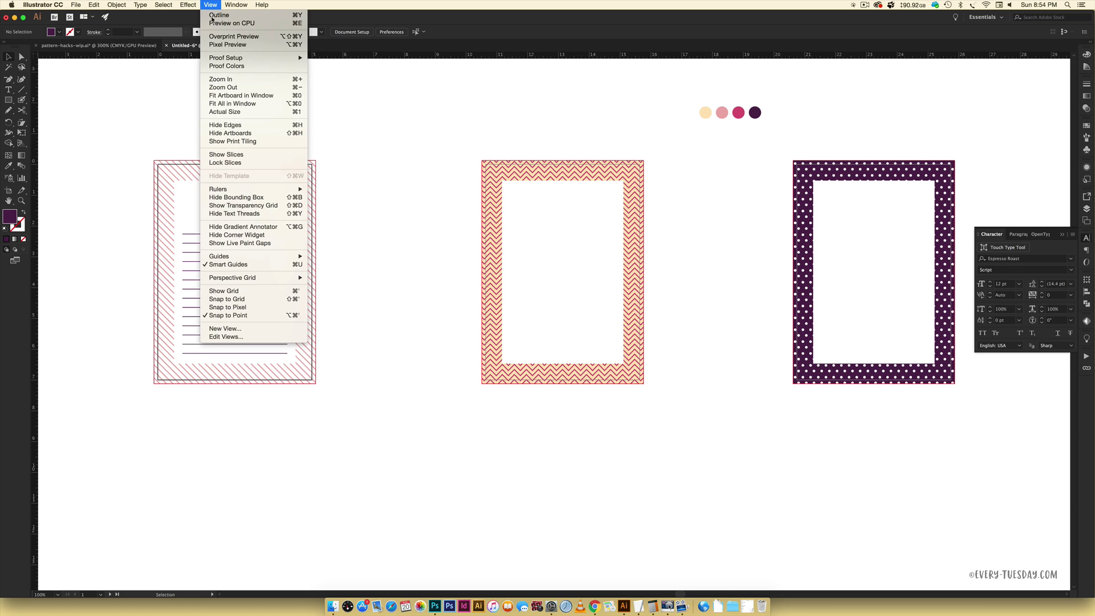
left_click(234, 253)
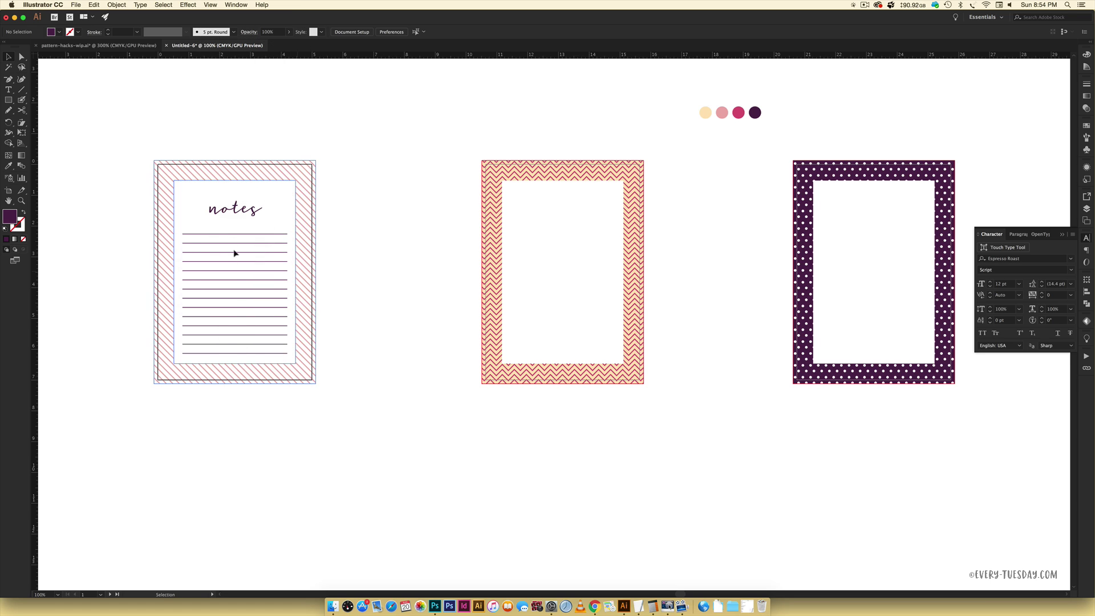
left_click(236, 212)
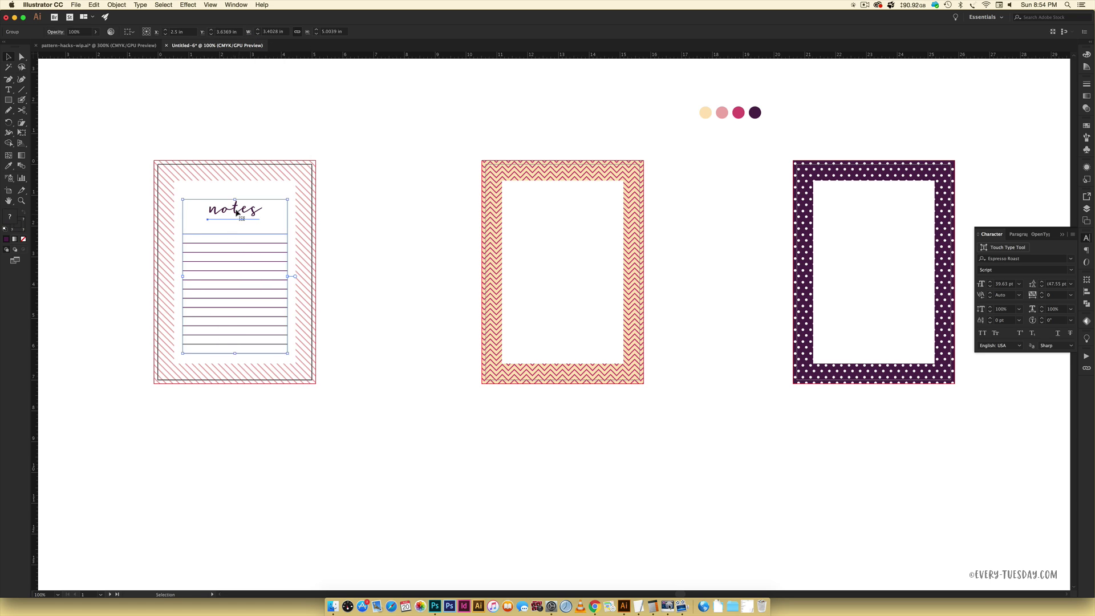
key("alt")
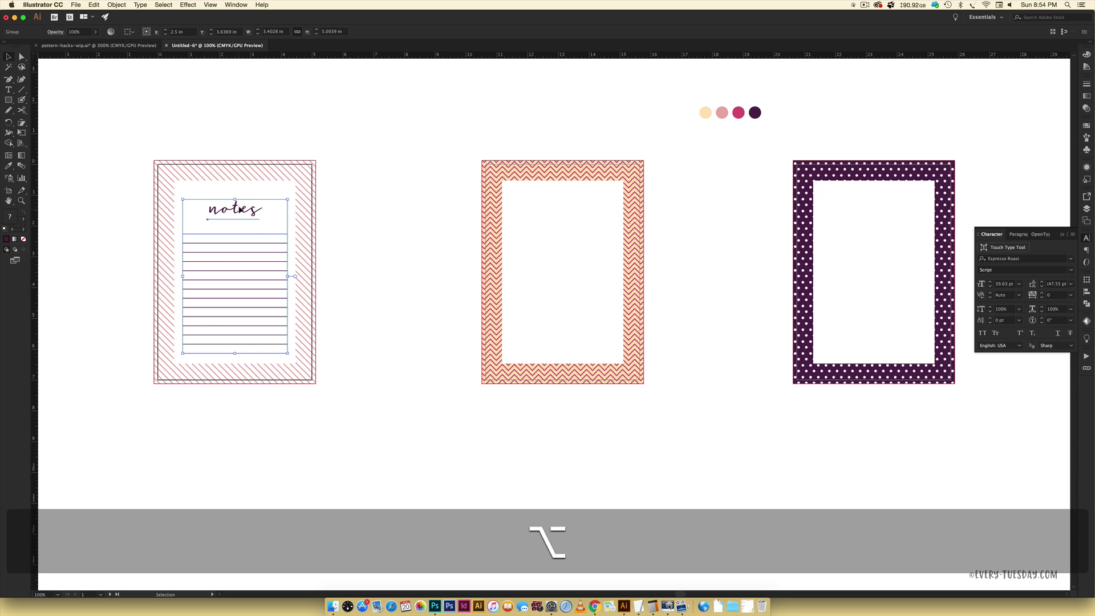
left_click_drag(242, 210, 563, 205)
scroll(542, 188, "right", 5)
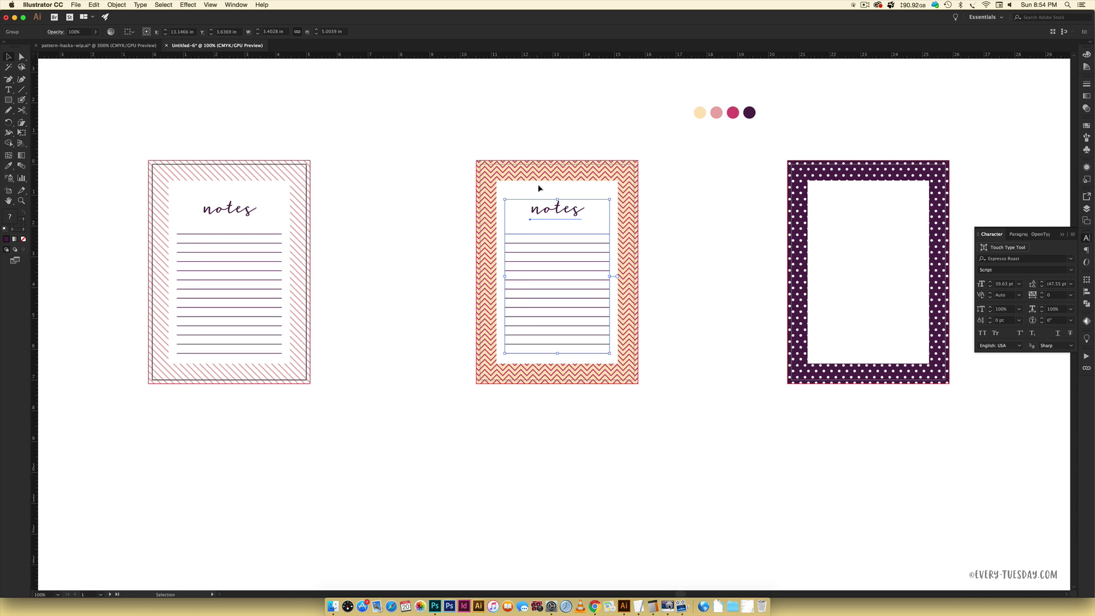
- Copy the heading and lines group from the chevron card into the white area of the polka-dot card
left_click_drag(452, 209, 760, 208)
left_click(892, 182)
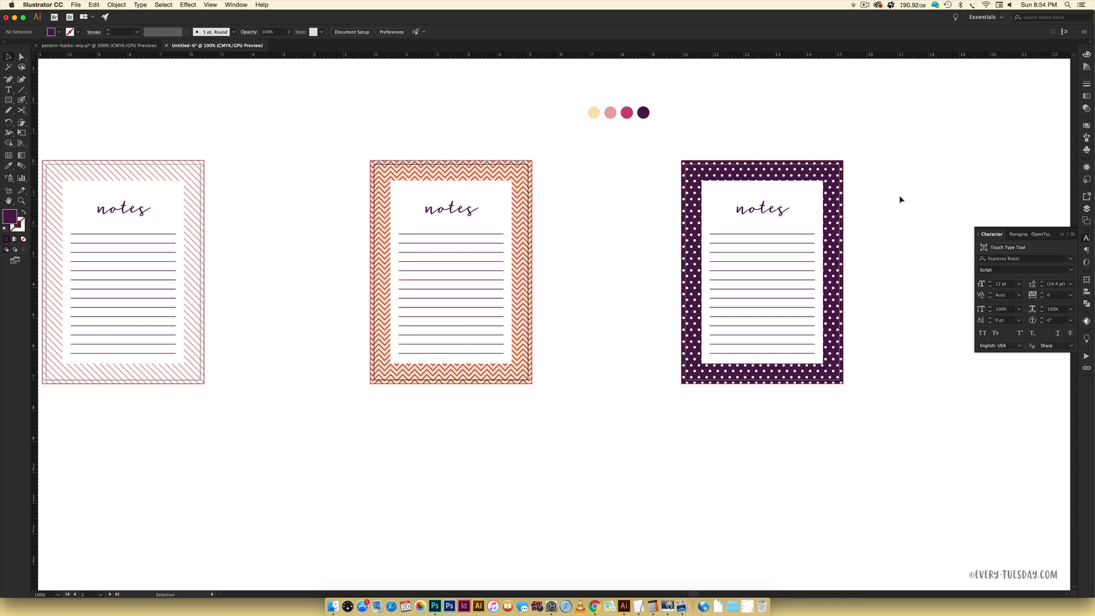
key("space")
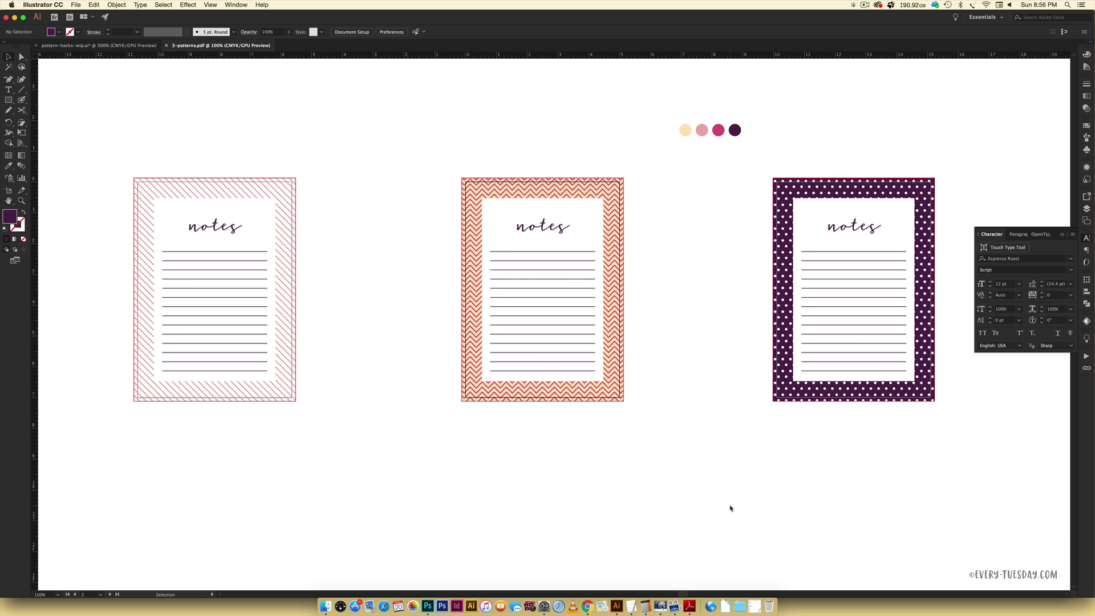